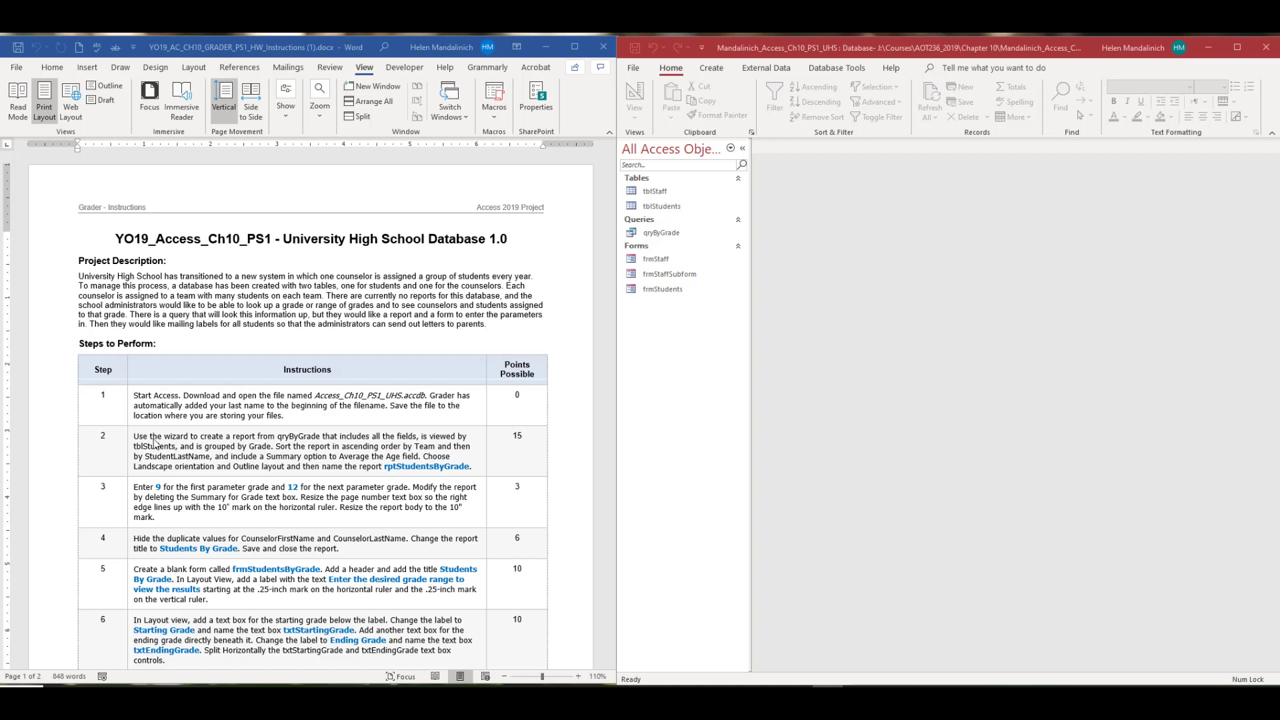
Highlight step number 1 and the query name qryByGrade in the step 2 instructions in yellow.
click(110, 396)
double_click(103, 396)
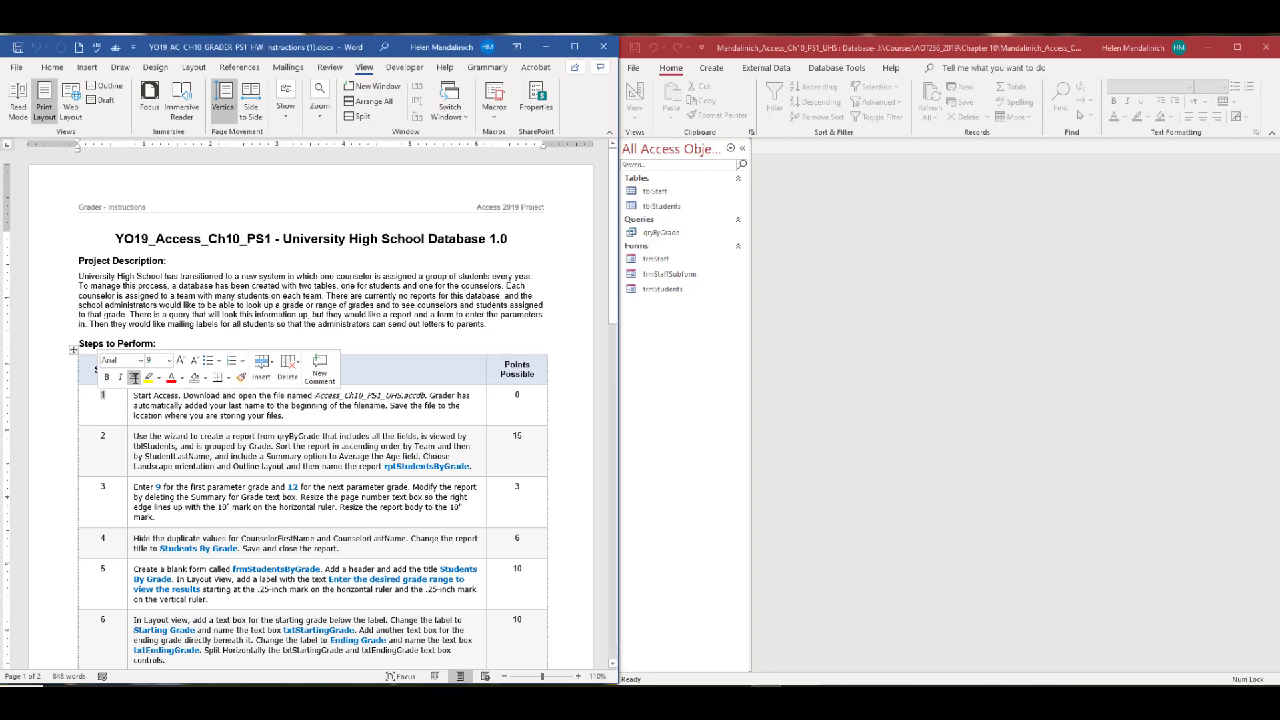
scroll(178, 401, down, 6)
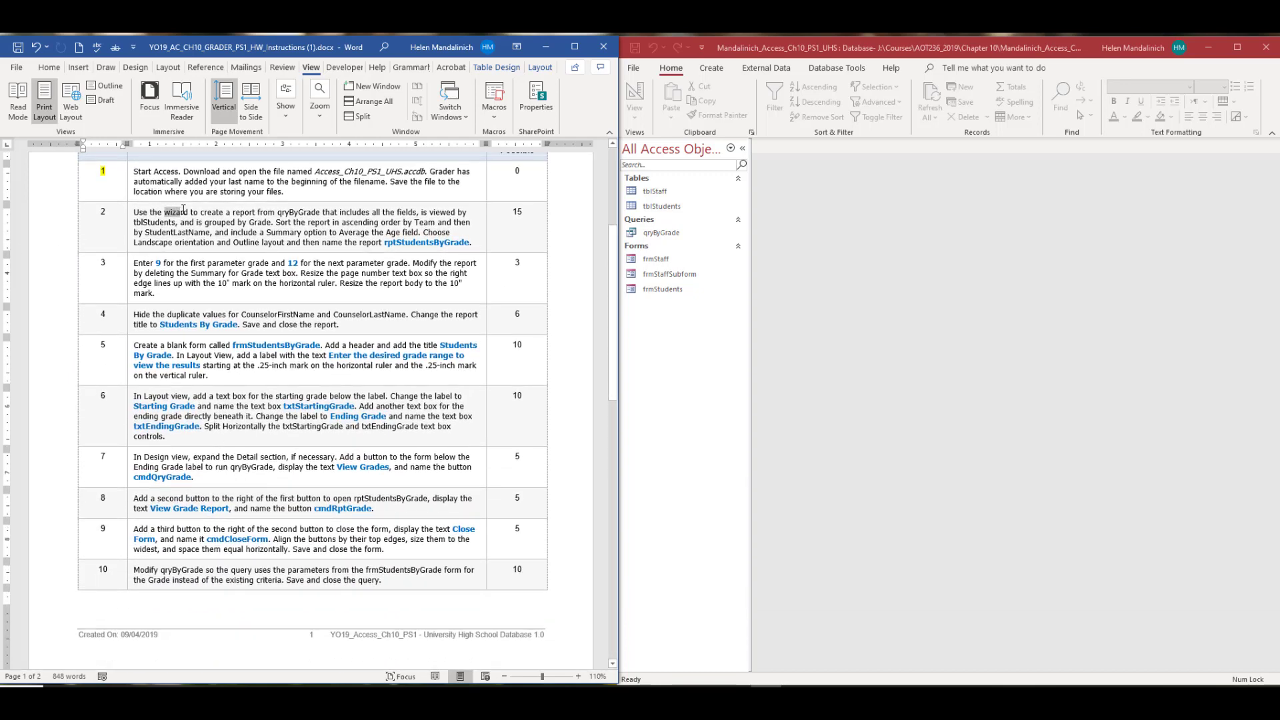
double_click(184, 212)
click(304, 213)
drag(258, 212, 315, 211)
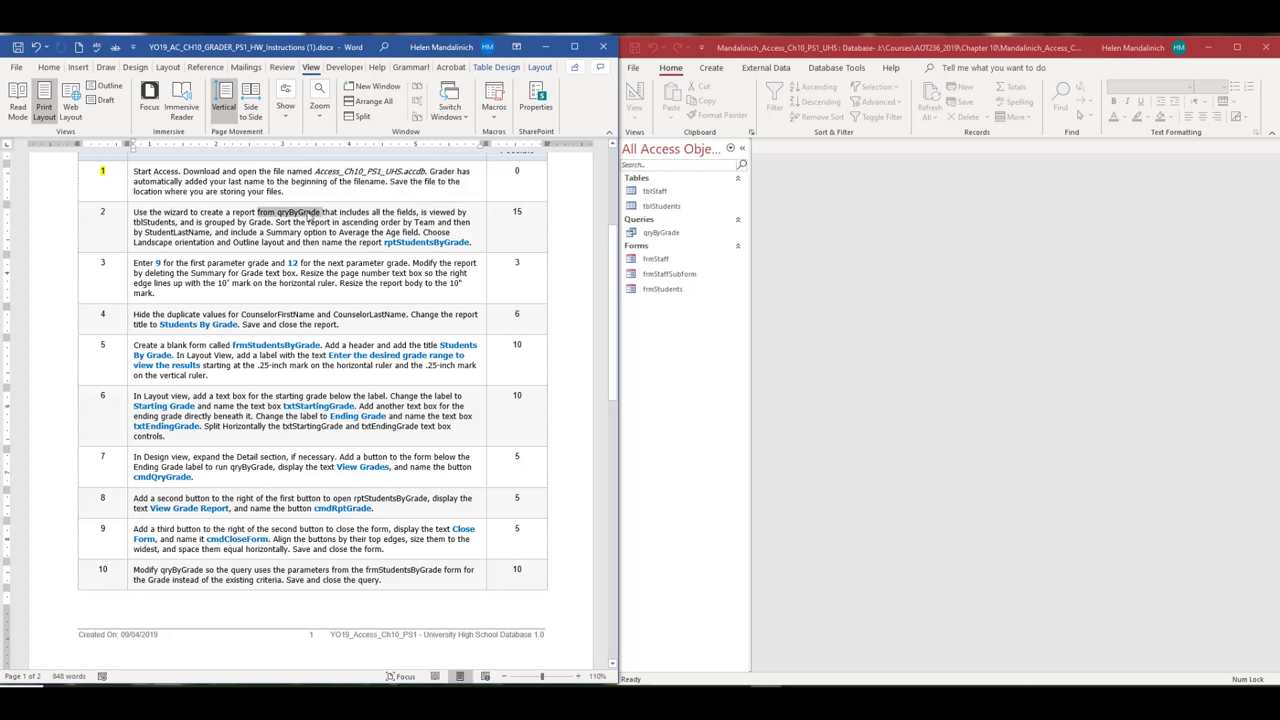
double_click(307, 212)
click(358, 190)
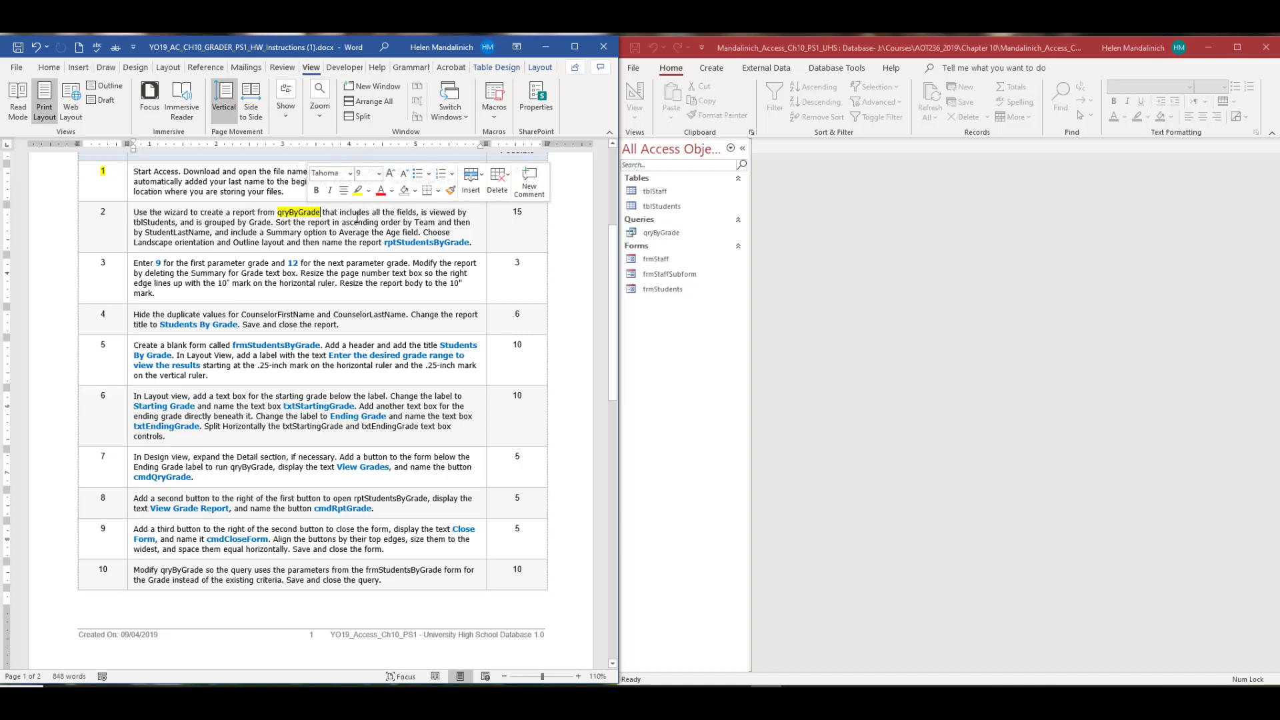
Highlight tblStudents, grouped, Grade and "and include a Summary option to Average the Age" in yellow in the step 2 instructions.
double_click(145, 222)
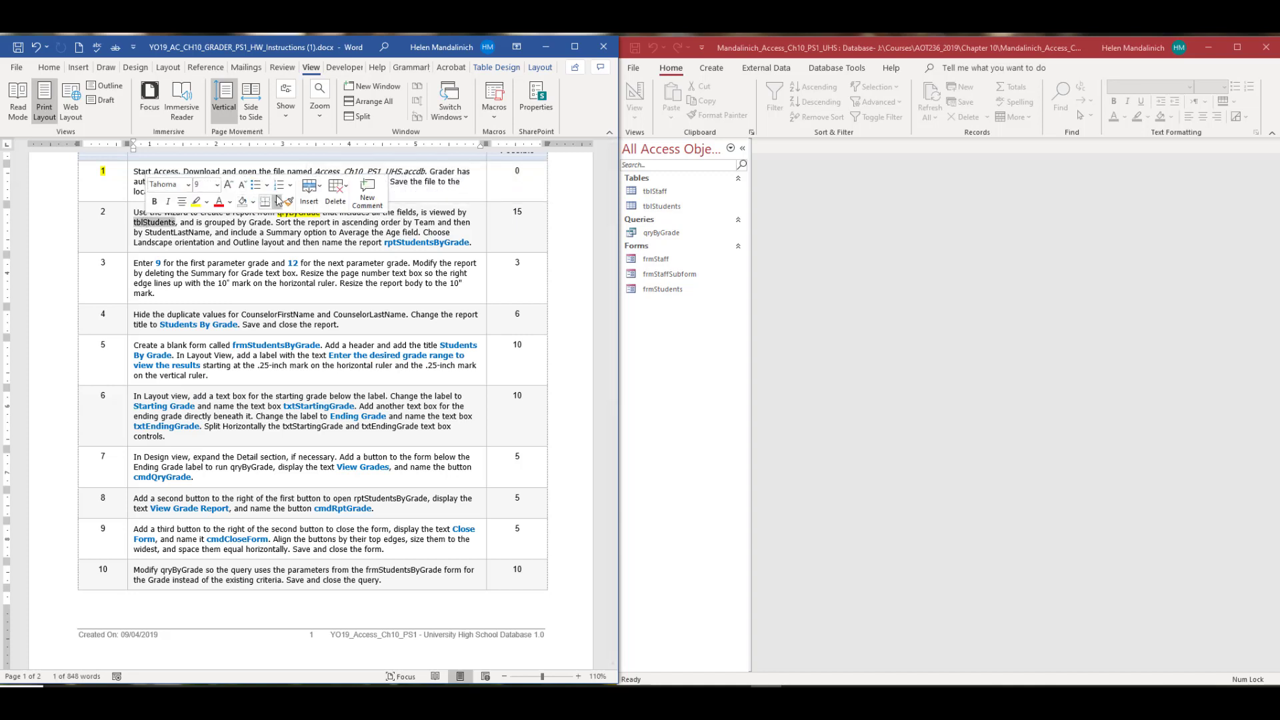
click(196, 202)
double_click(220, 222)
click(265, 198)
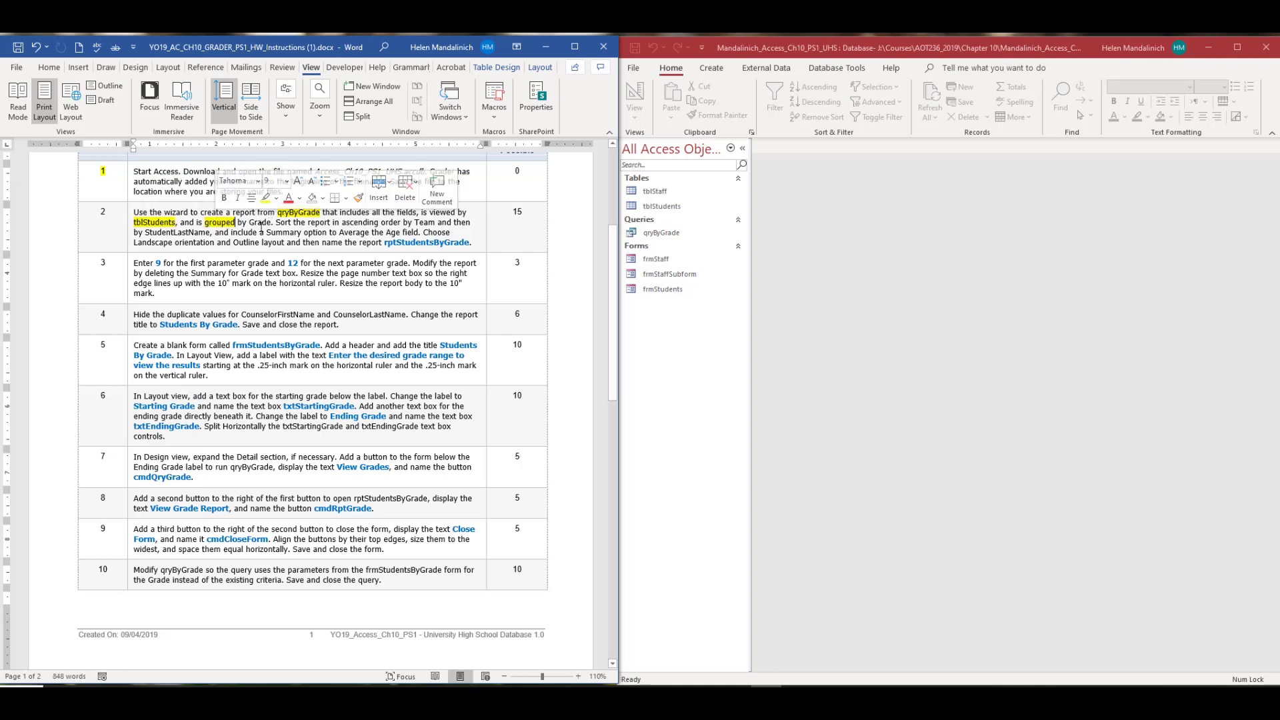
double_click(260, 222)
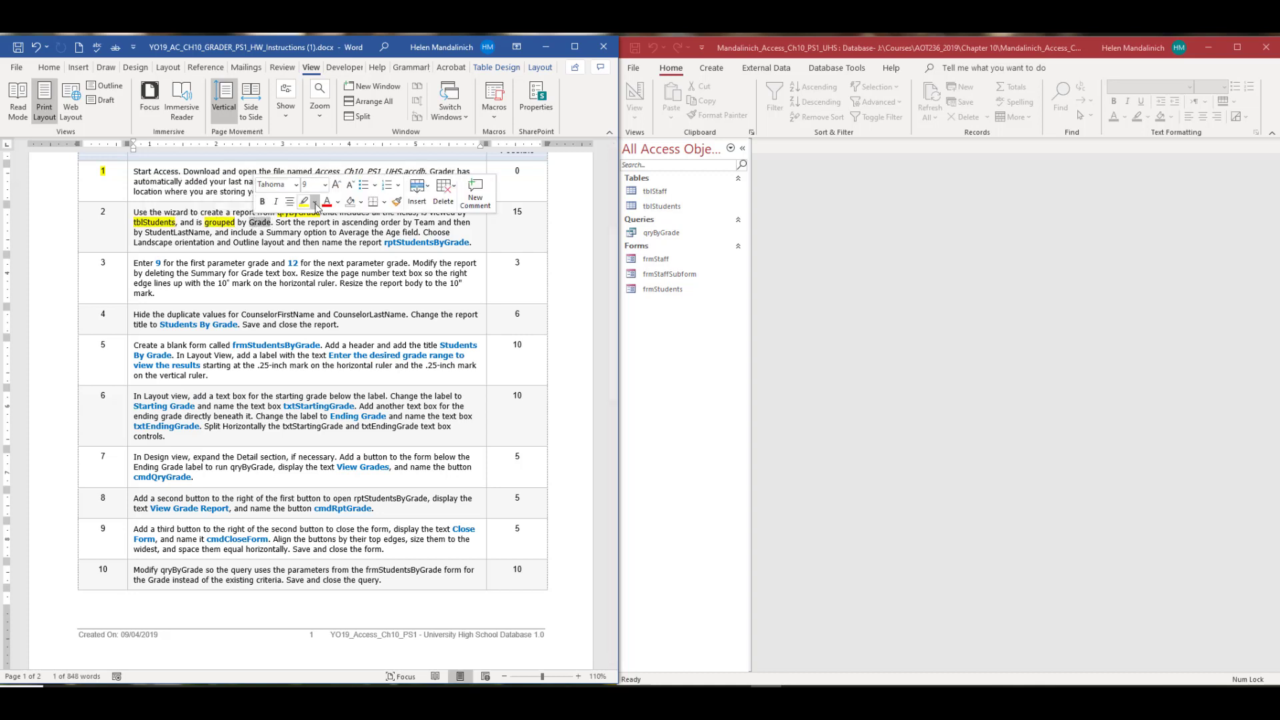
click(315, 202)
click(306, 221)
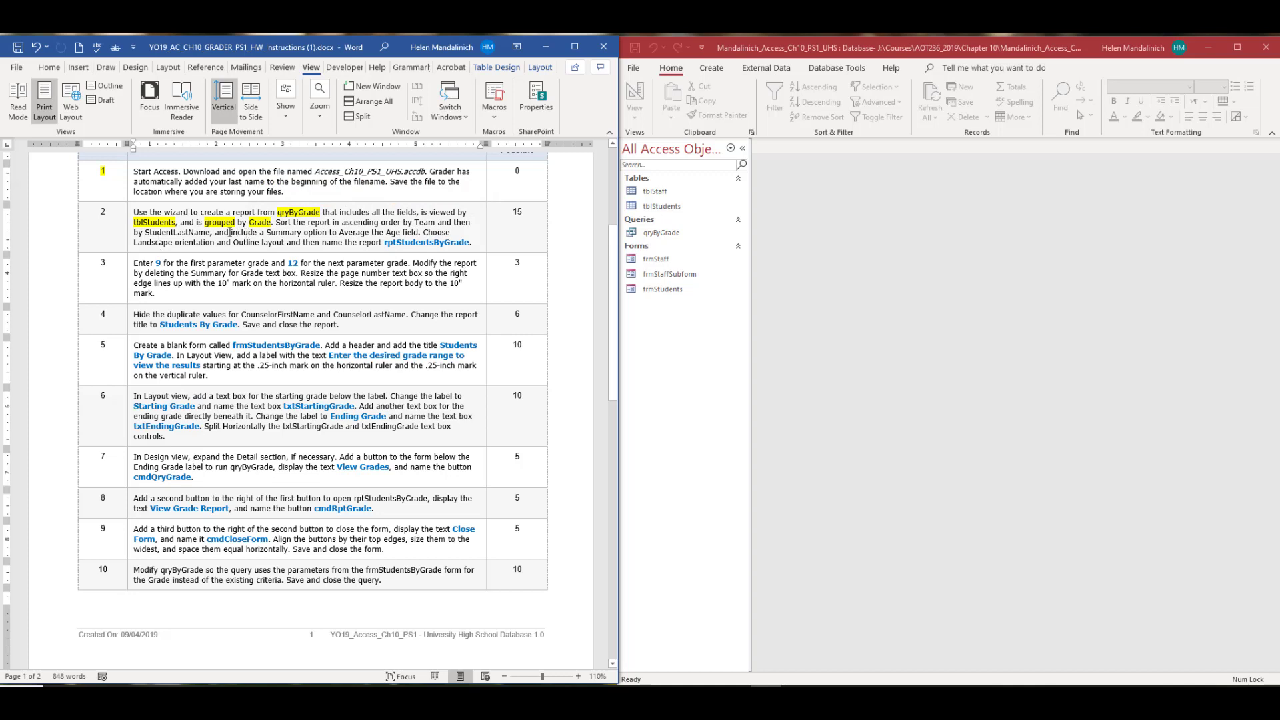
drag(229, 232, 400, 232)
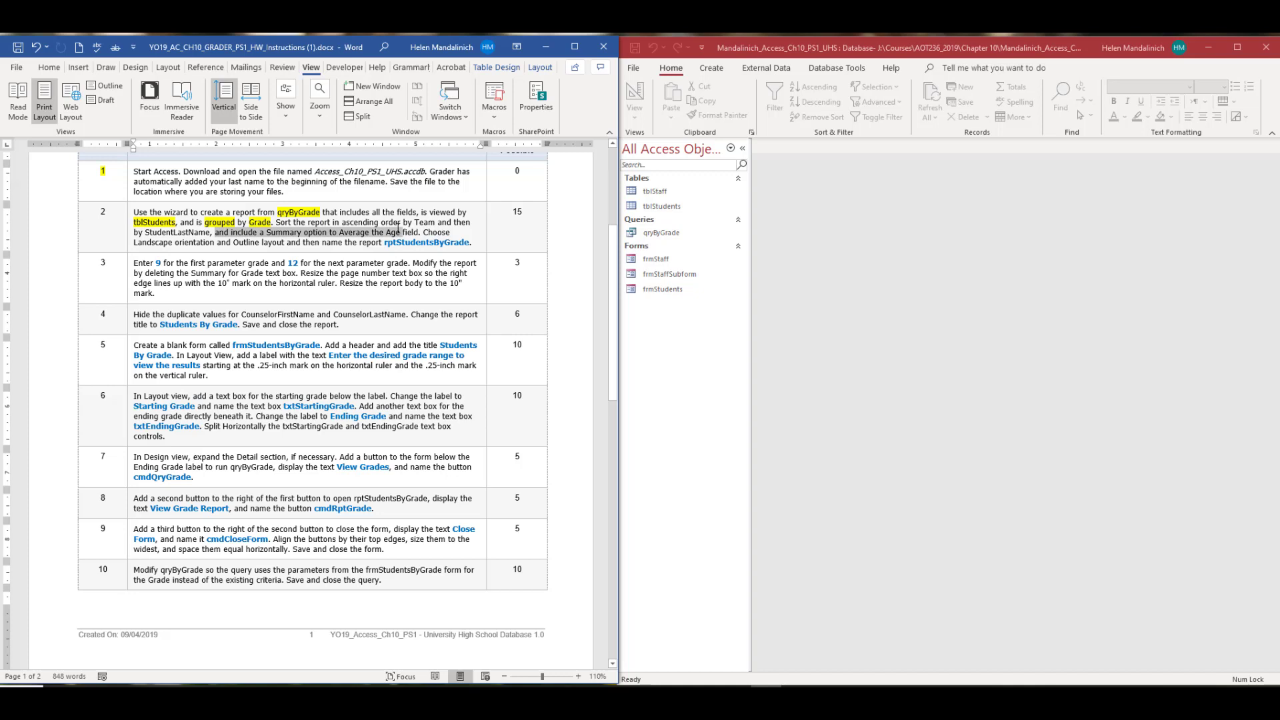
click(452, 212)
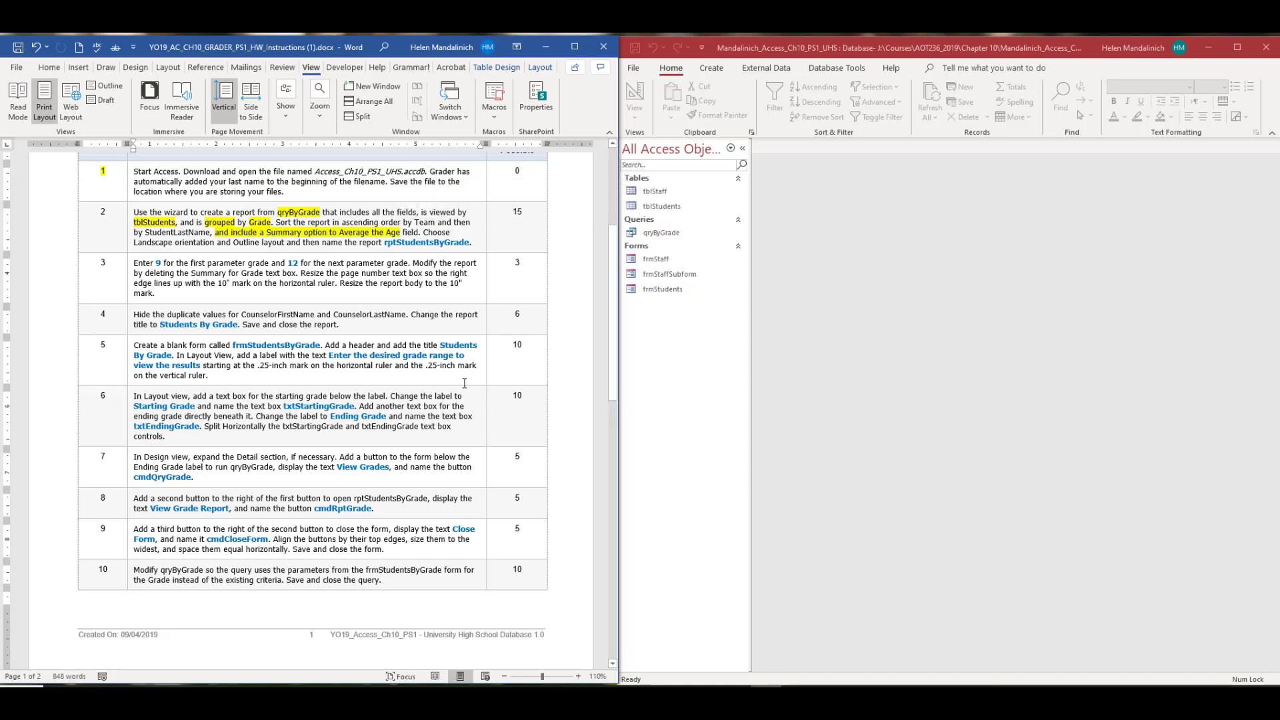
Switch to Access, collapse the object list, and start a Report Wizard report with all fields from qryByGrade.
click(742, 148)
click(711, 69)
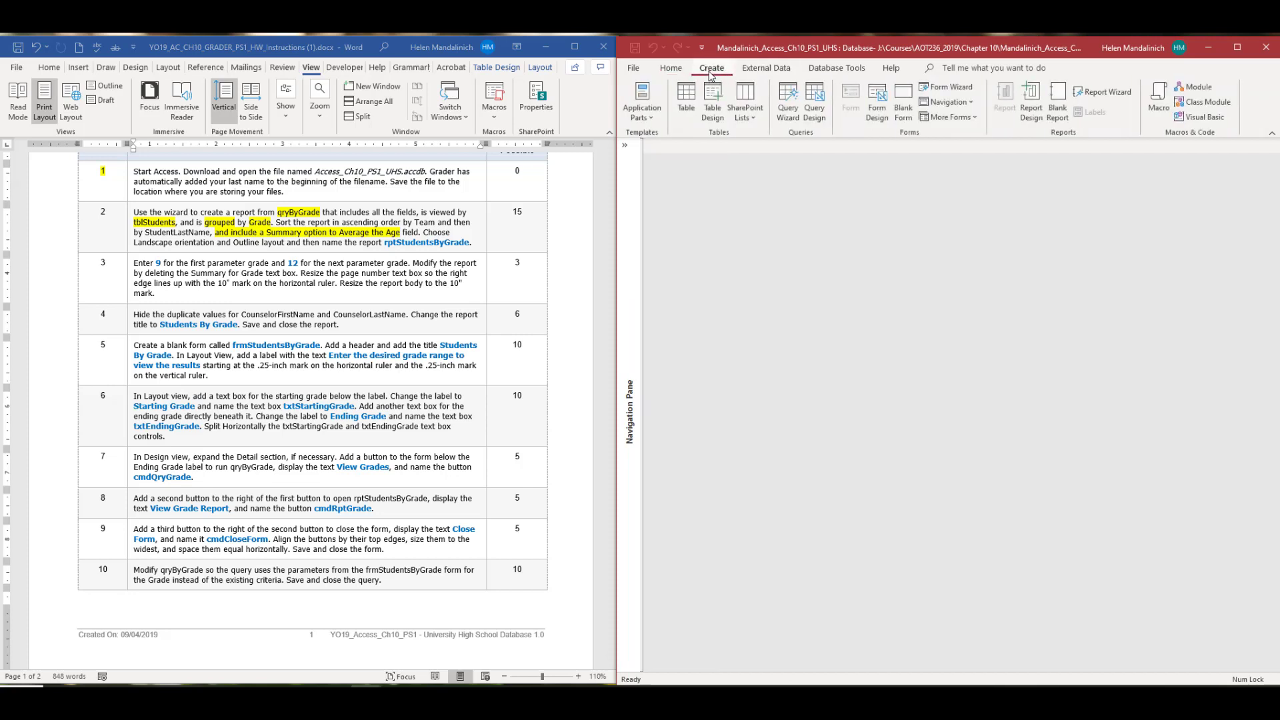
click(1102, 93)
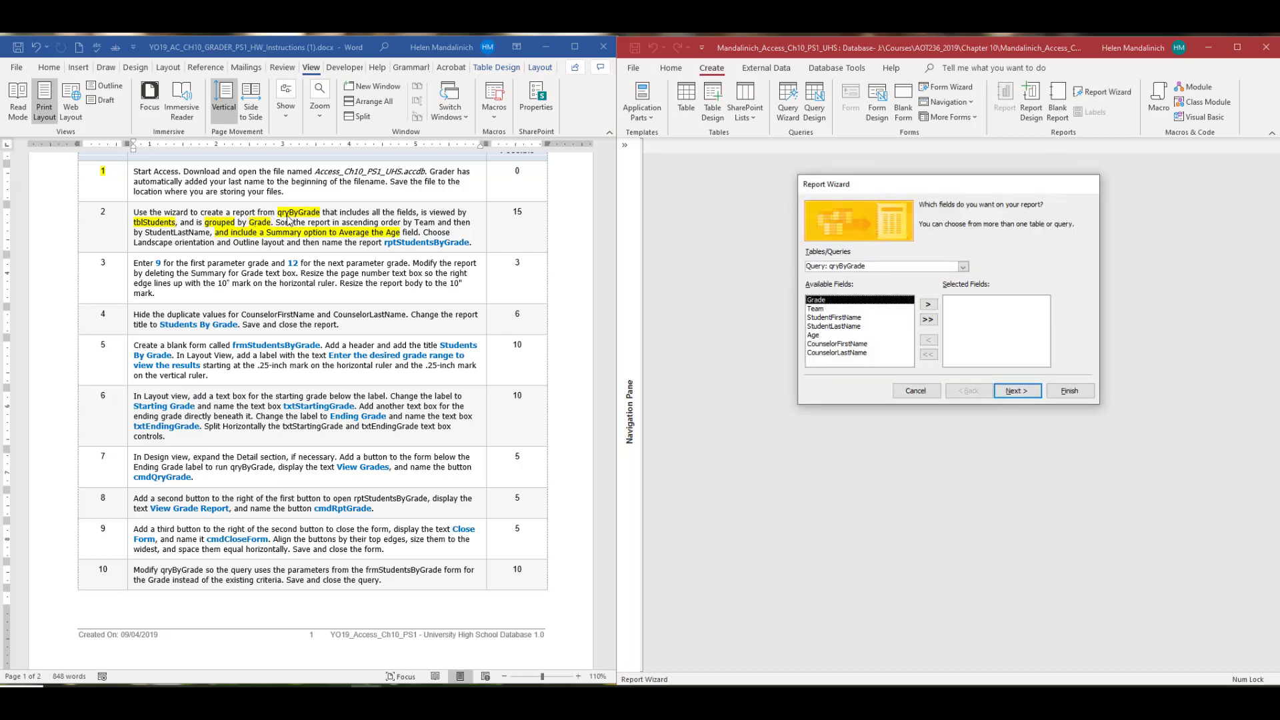
click(964, 267)
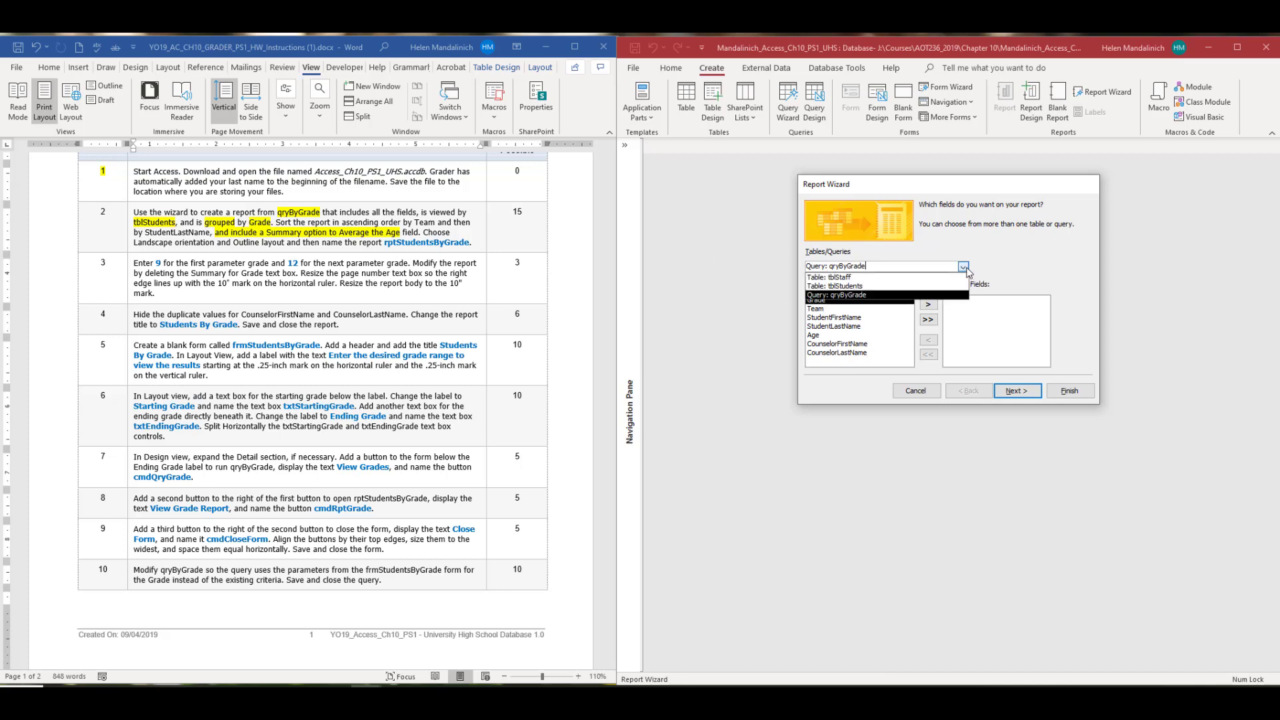
click(839, 296)
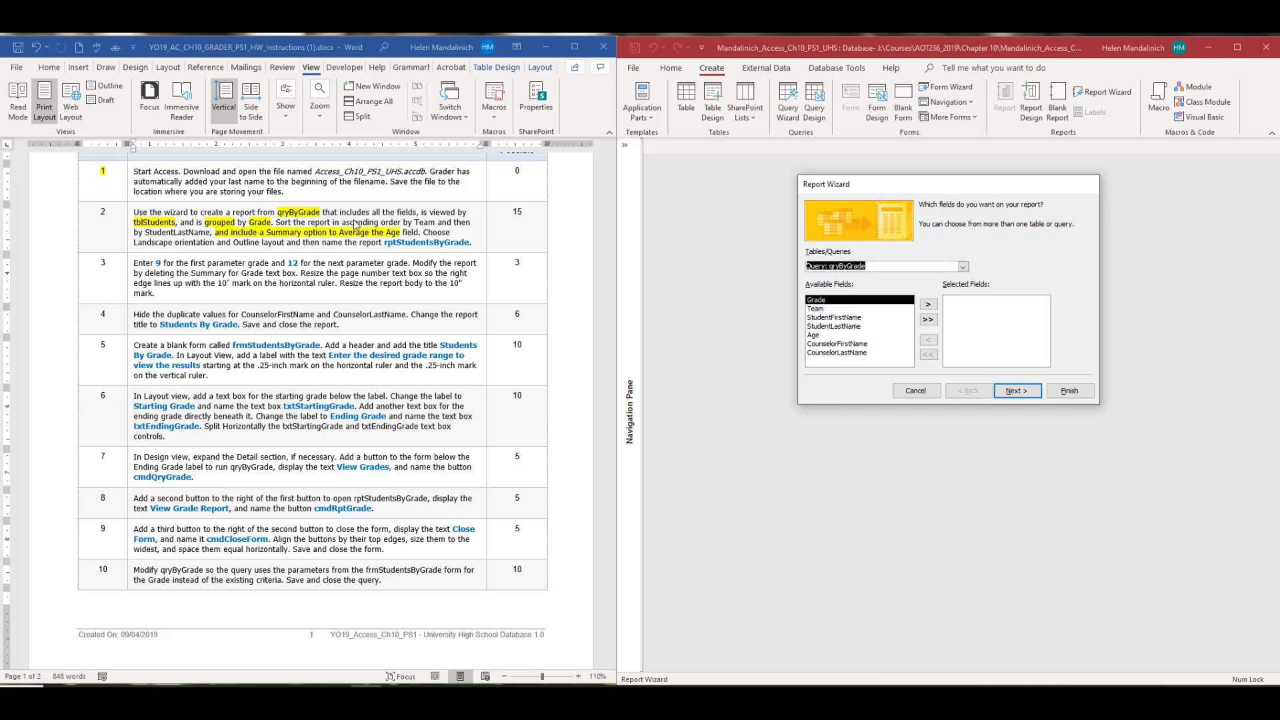
click(936, 322)
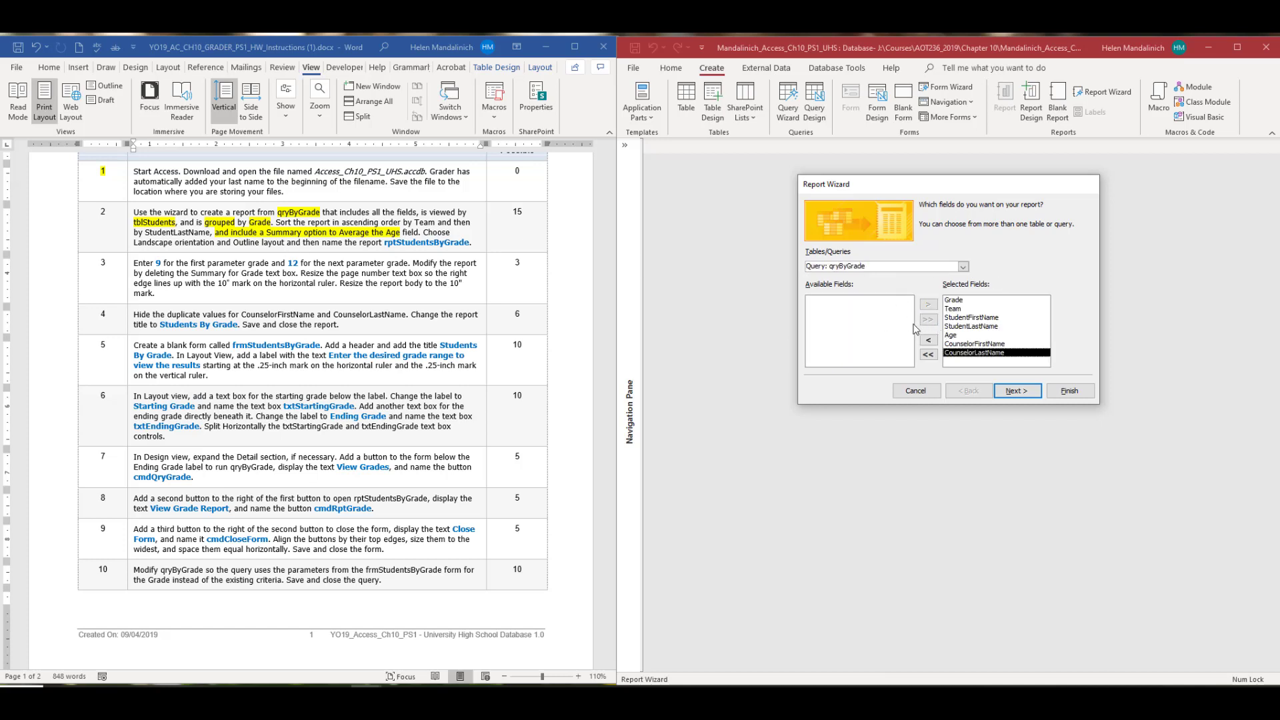
click(1017, 391)
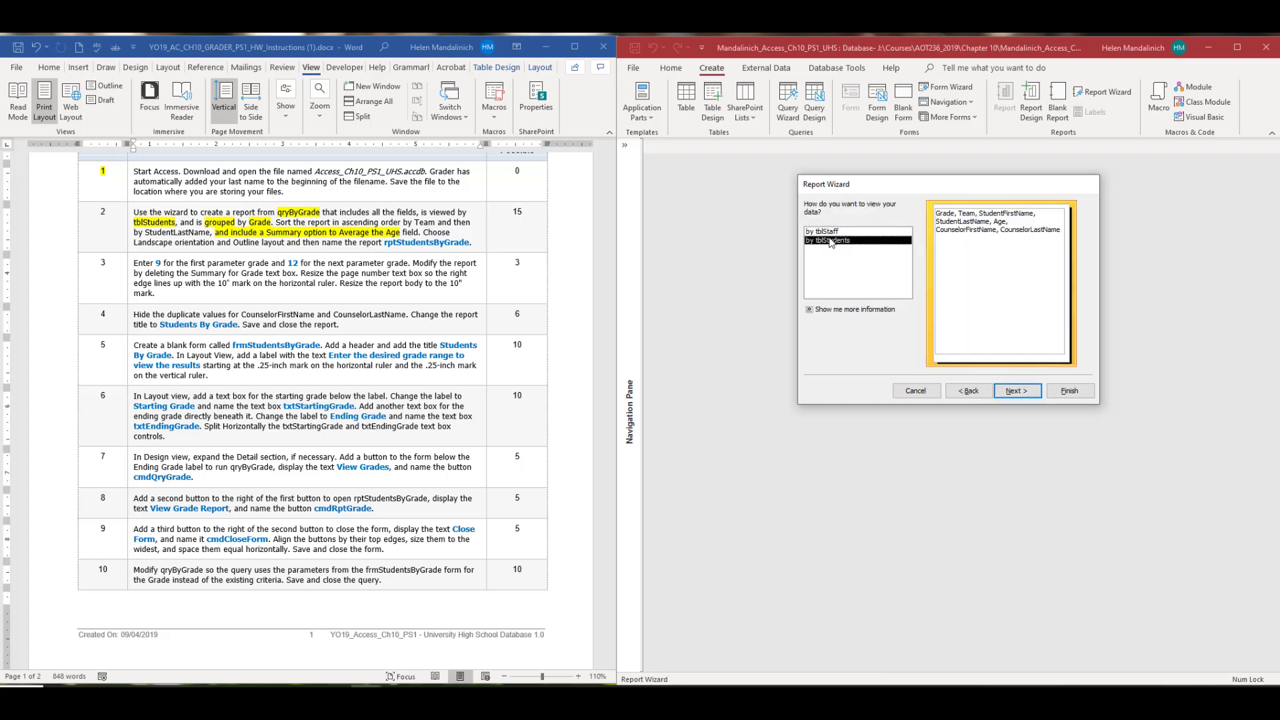
View the report data by tblStudents and add Grade as the grouping level.
click(1014, 393)
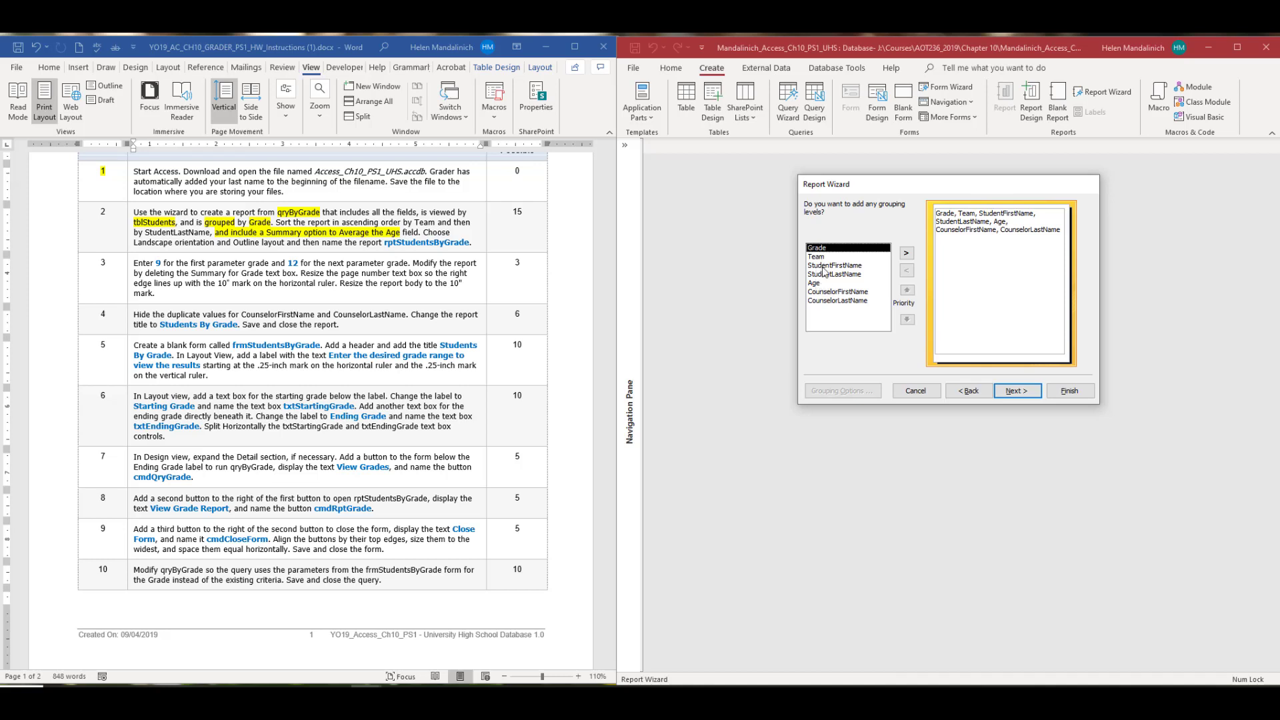
click(906, 252)
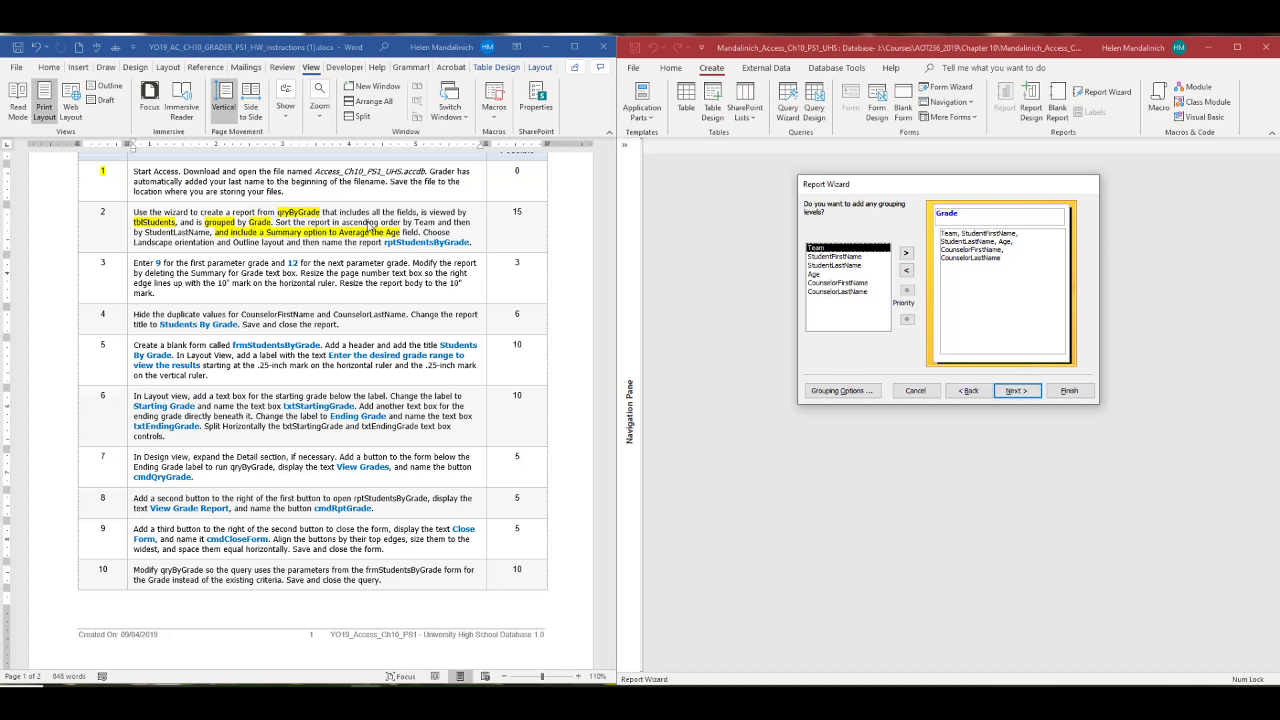
click(1011, 395)
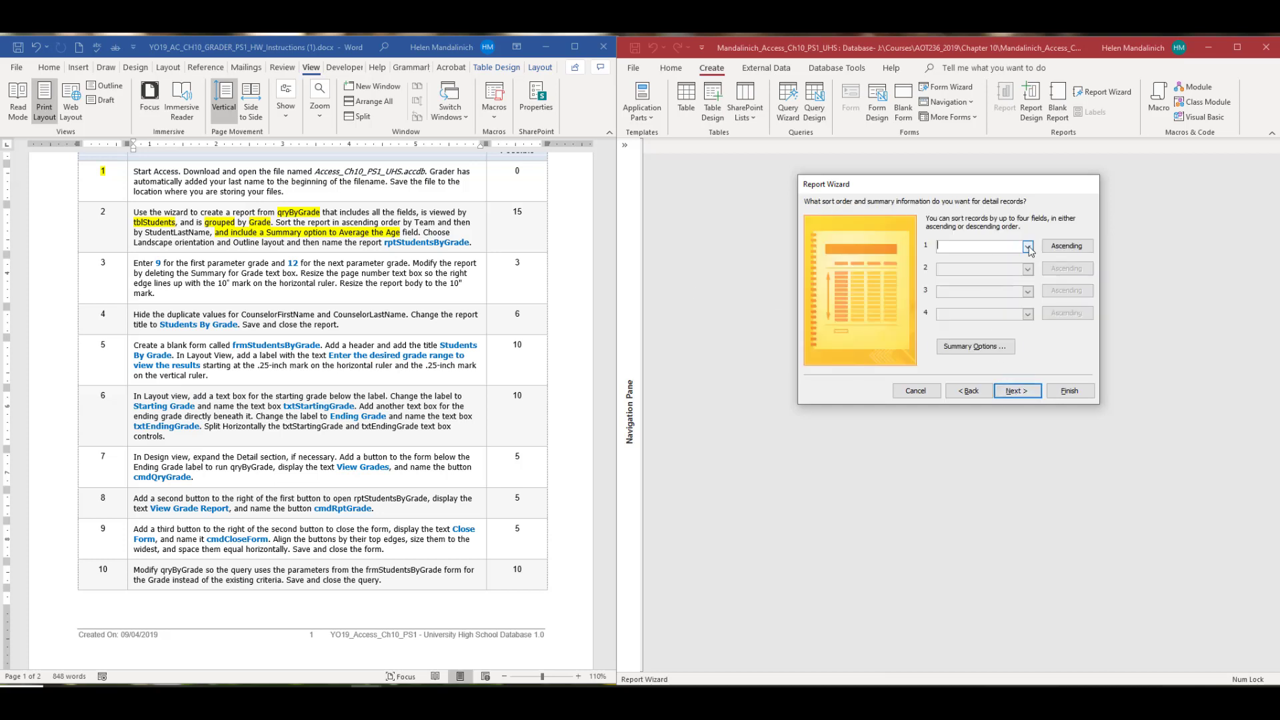
Sort the detail records by Team in ascending order and include the average of Age as a summary value.
click(1027, 247)
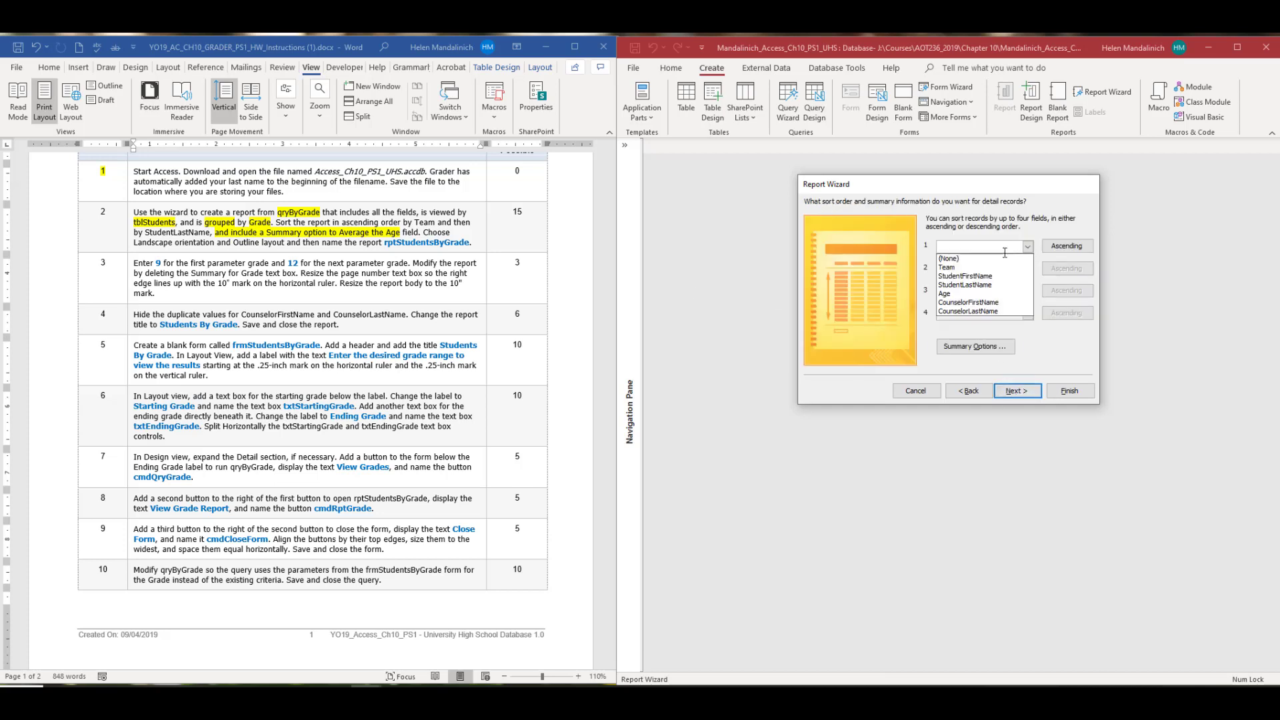
click(965, 269)
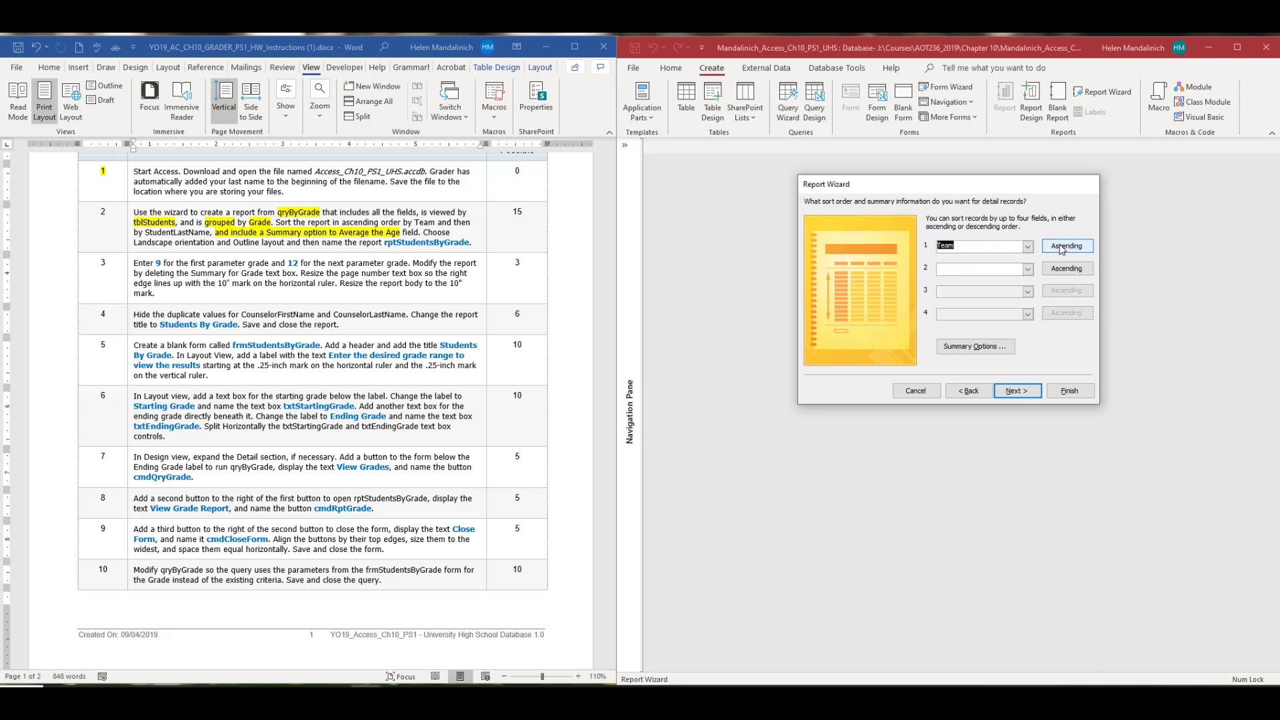
click(970, 347)
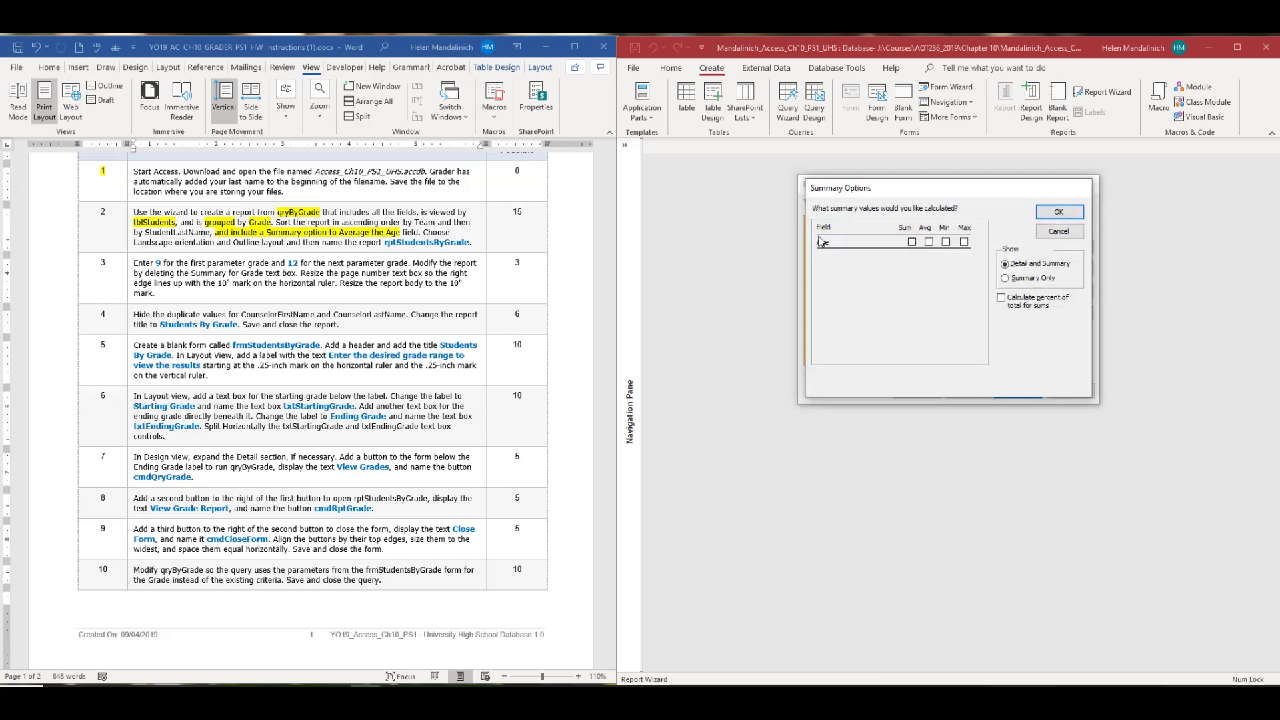
click(928, 243)
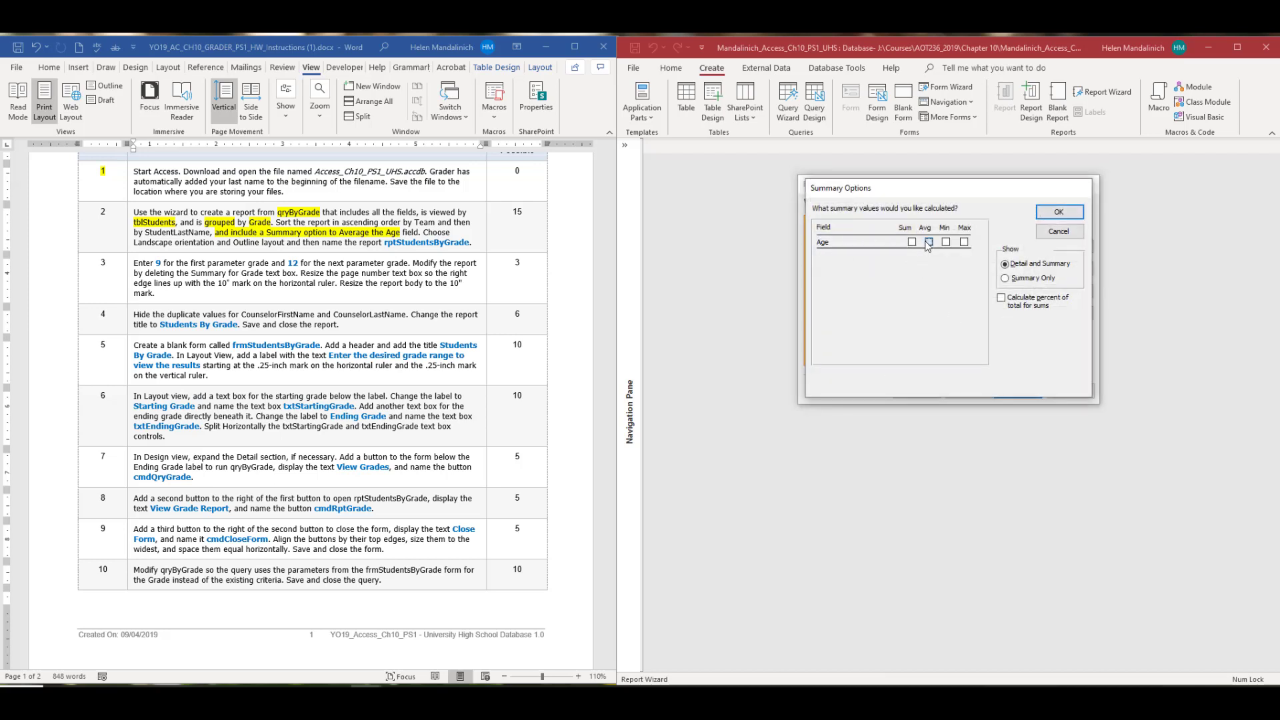
click(1060, 213)
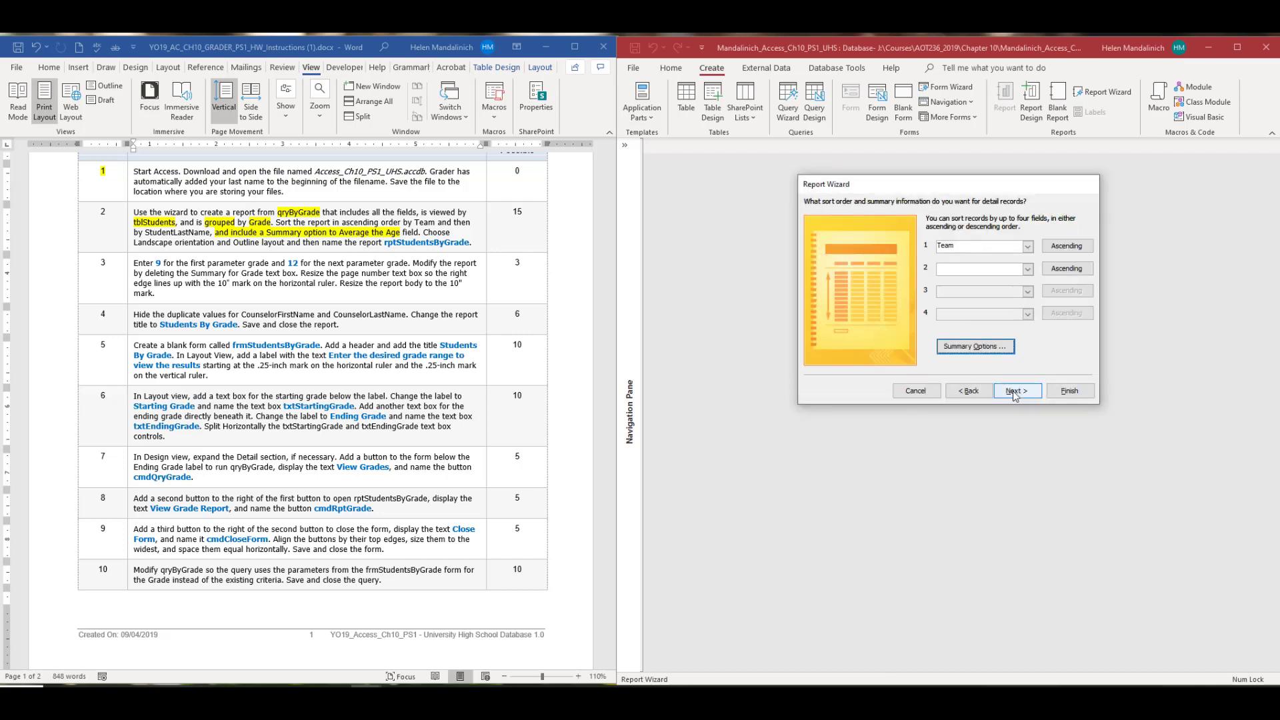
click(1009, 387)
Choose Landscape orientation and the Outline layout for the report.
click(1040, 250)
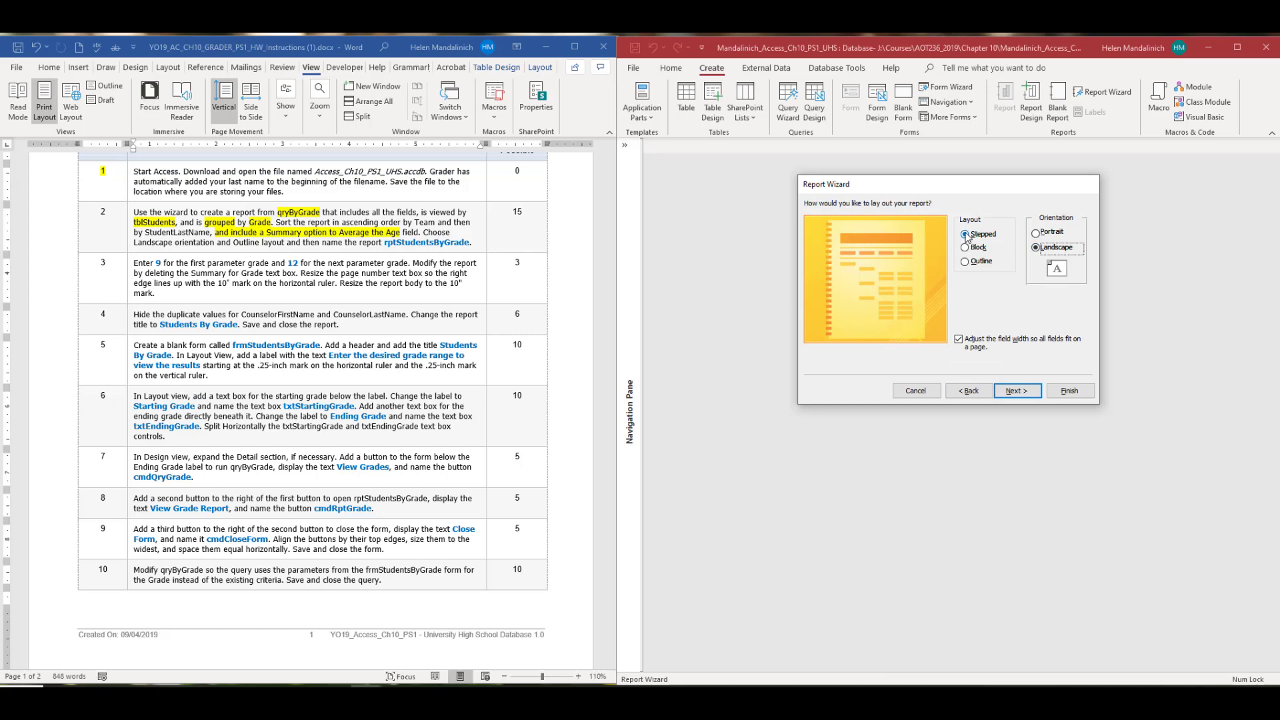
click(965, 261)
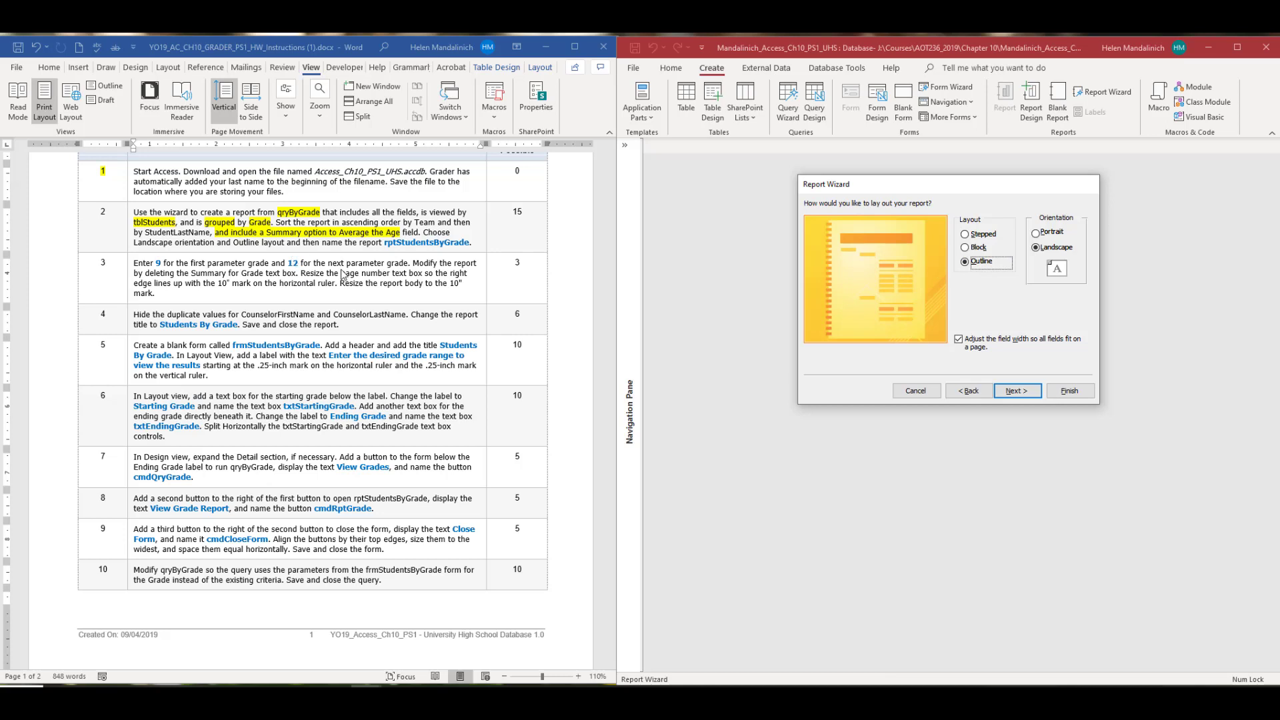
click(1017, 391)
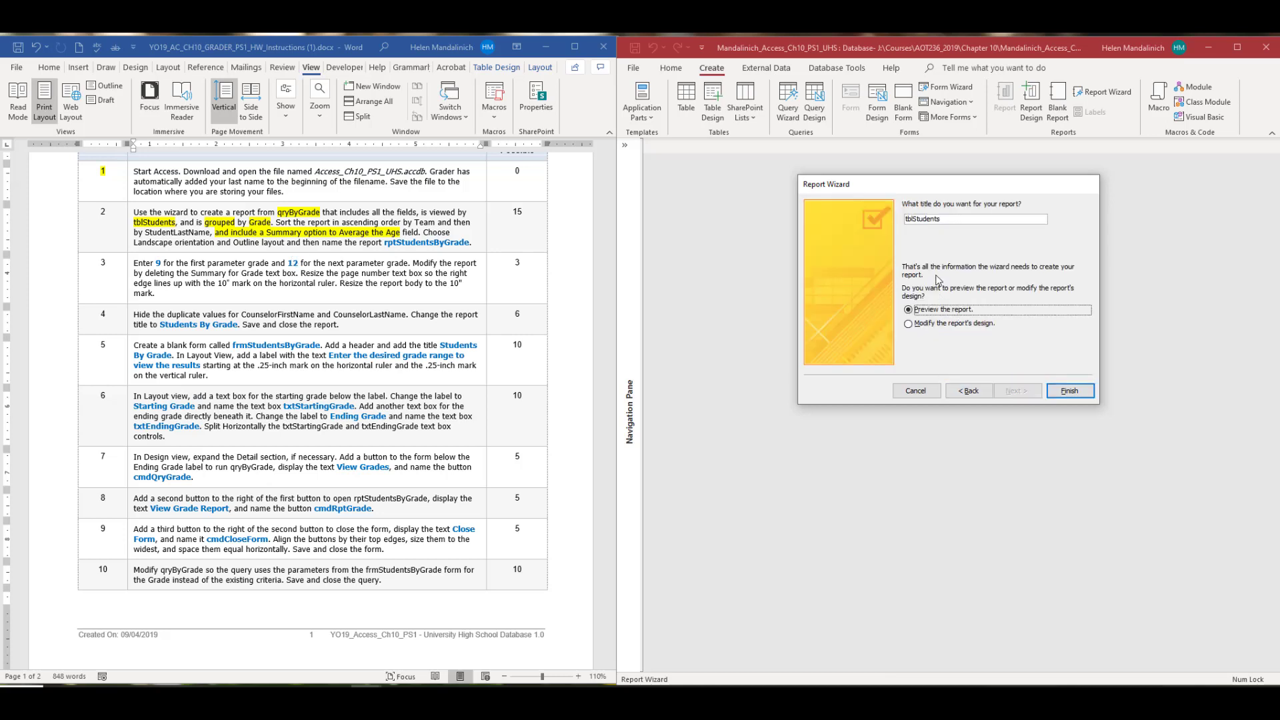
Title the report rptStudentsByGrade and finish the wizard with the report preview option.
click(940, 220)
drag(947, 218, 824, 220)
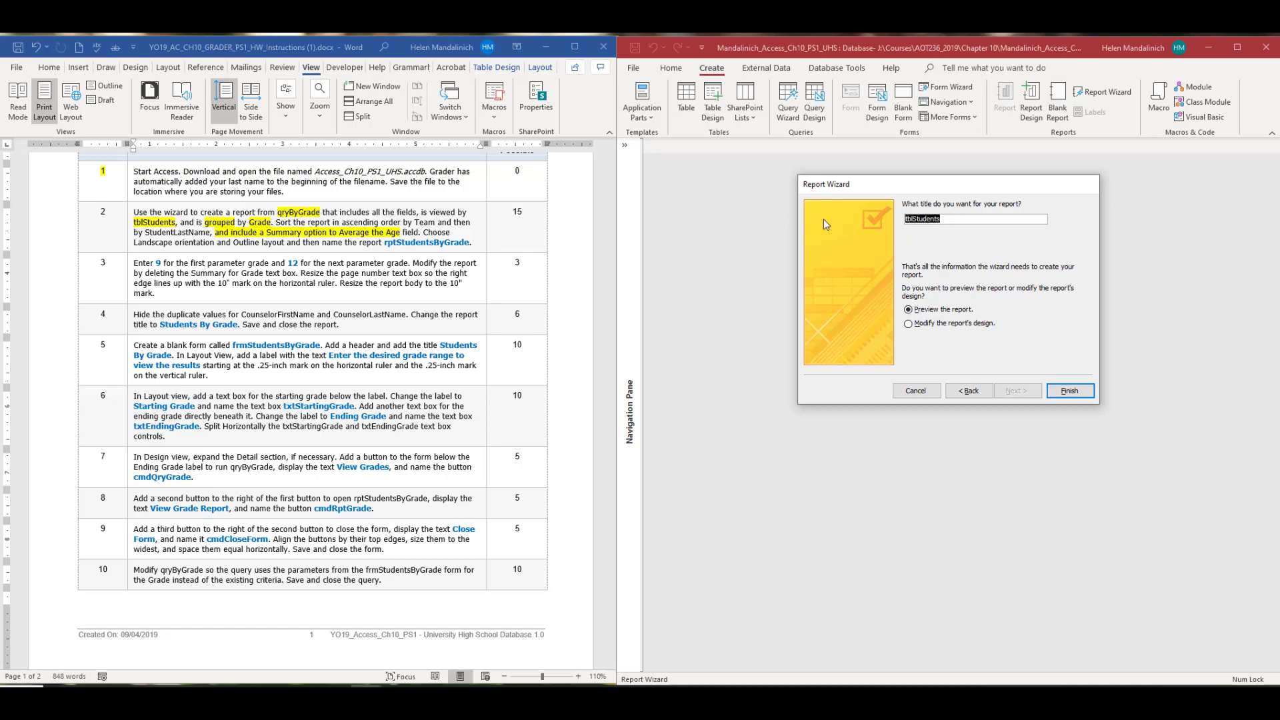
text(rpt)
text(StudentsByGrade)
click(1068, 390)
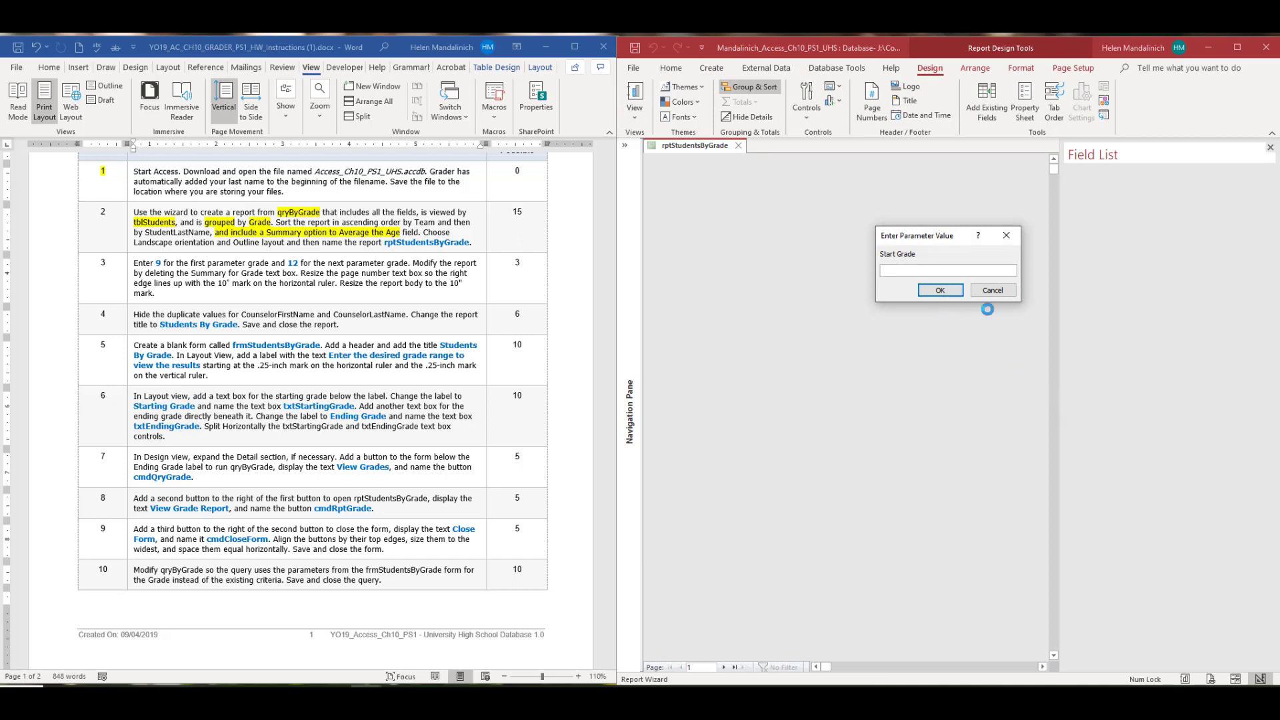
Supply 9 as the start grade and 12 as the ending grade for the report's parameters.
text(9)
click(930, 298)
click(937, 291)
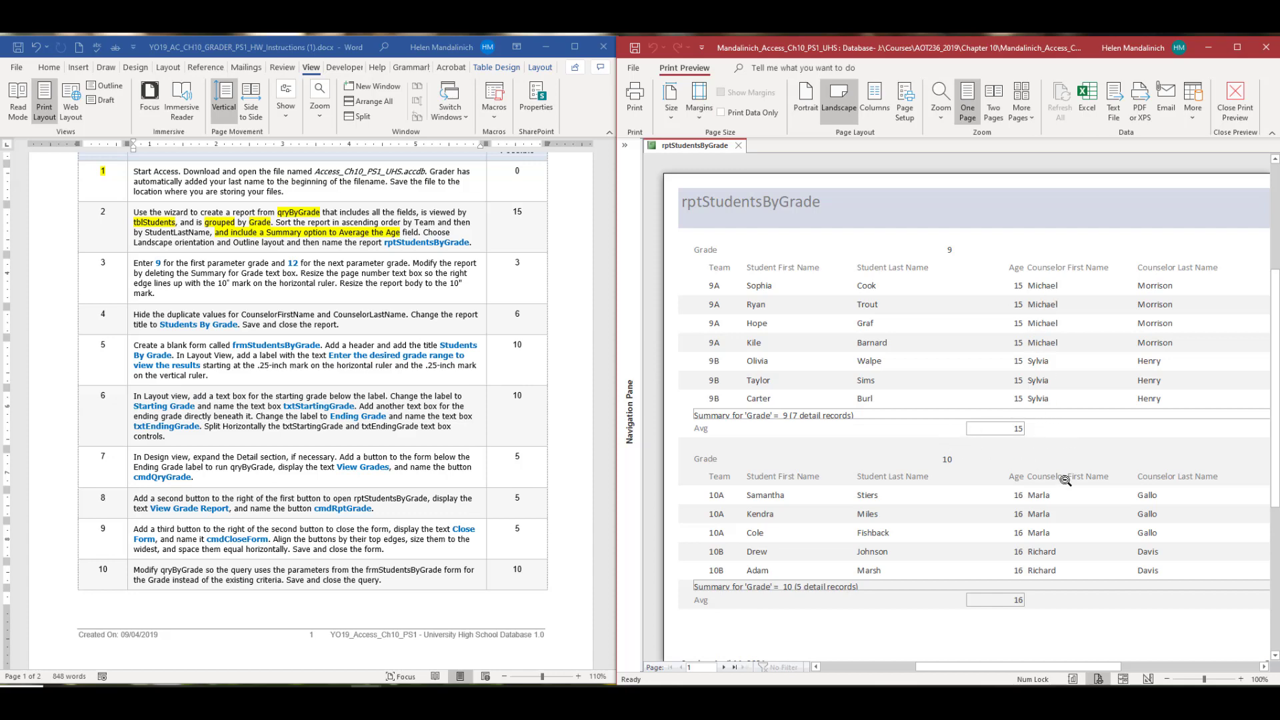
Look over the previewed report and close the print preview to work on it in Design view.
scroll(1062, 480, down, 3)
scroll(1060, 479, up, 3)
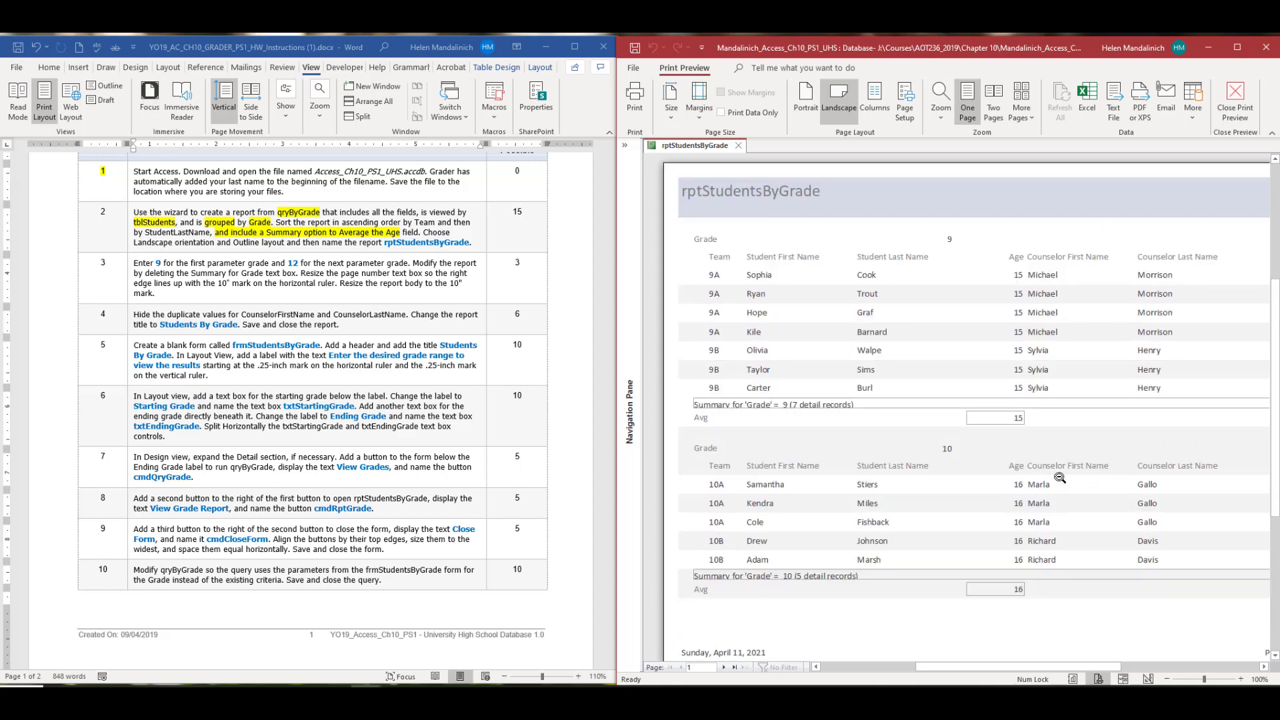
click(1237, 99)
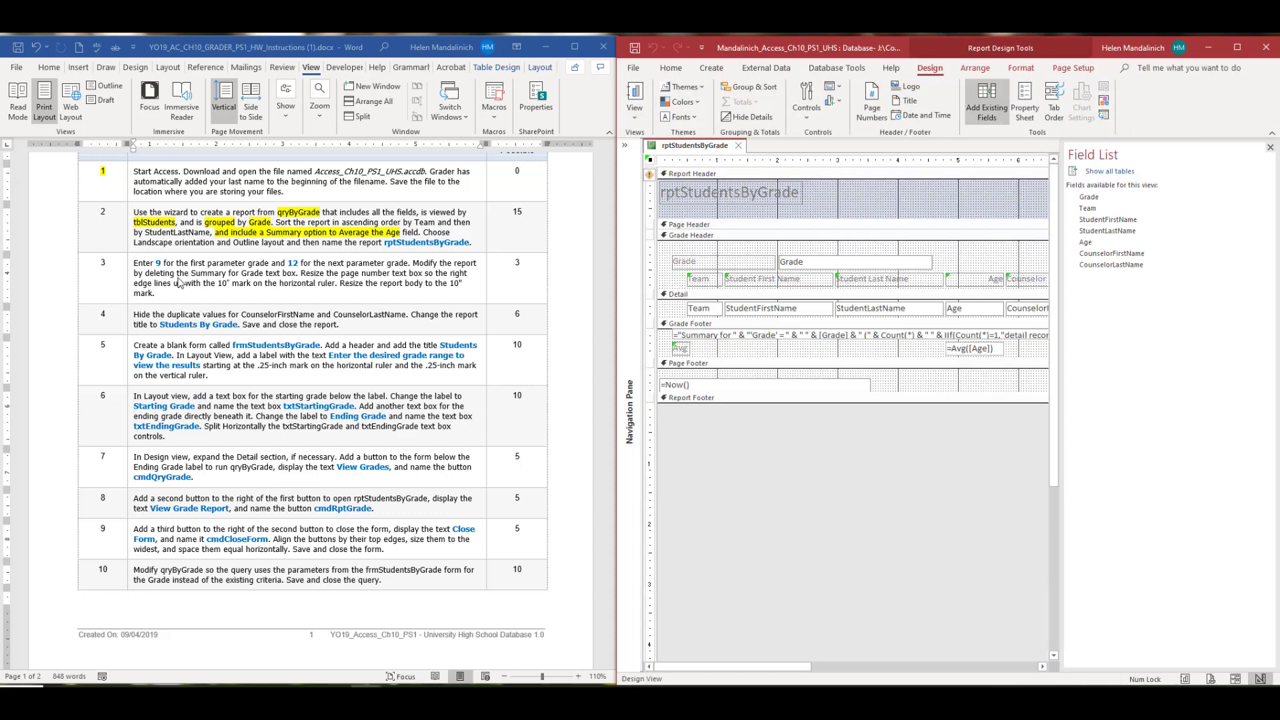
Highlight step number 2 in yellow in the Word instructions and close the Field List in Access.
click(113, 217)
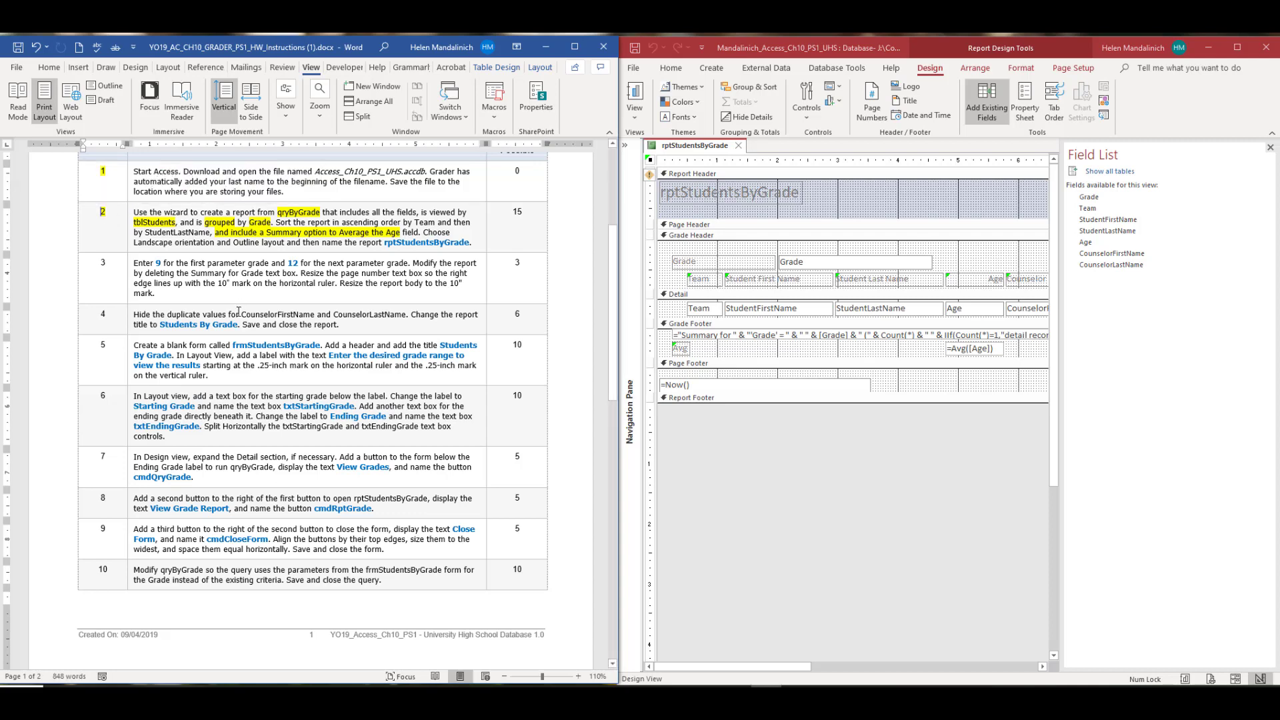
scroll(86, 221, down, 1)
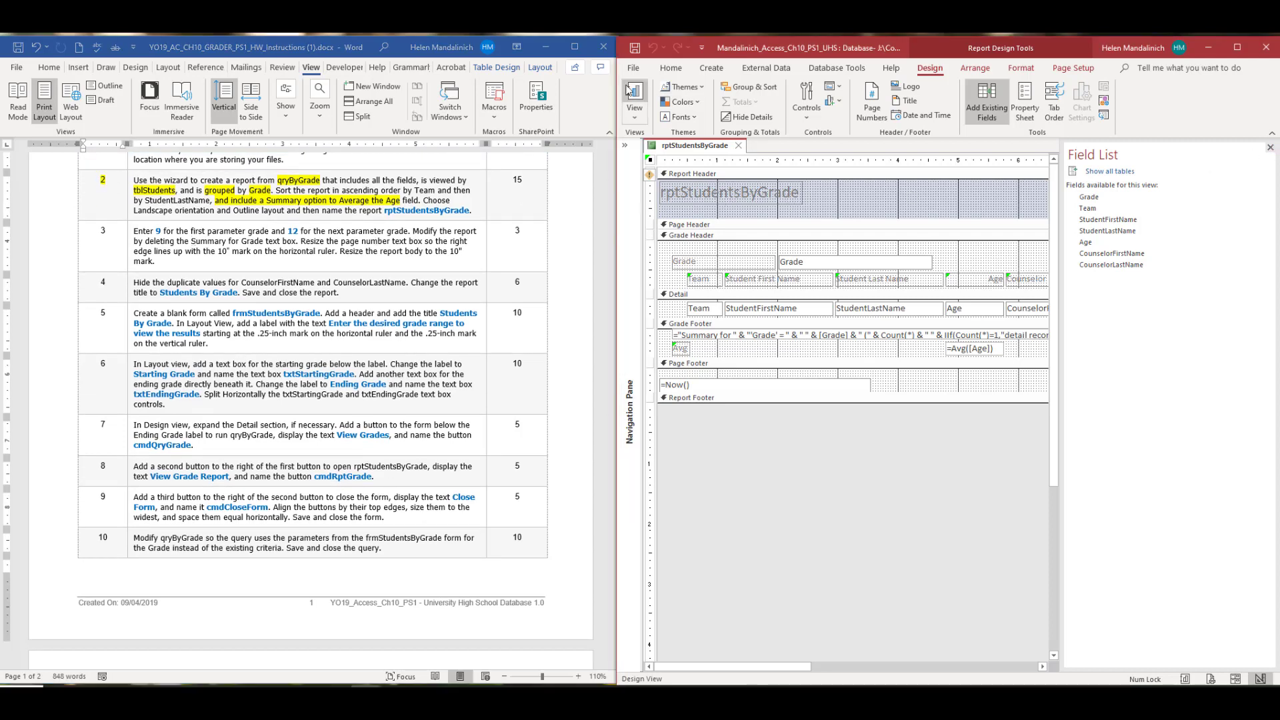
click(1271, 148)
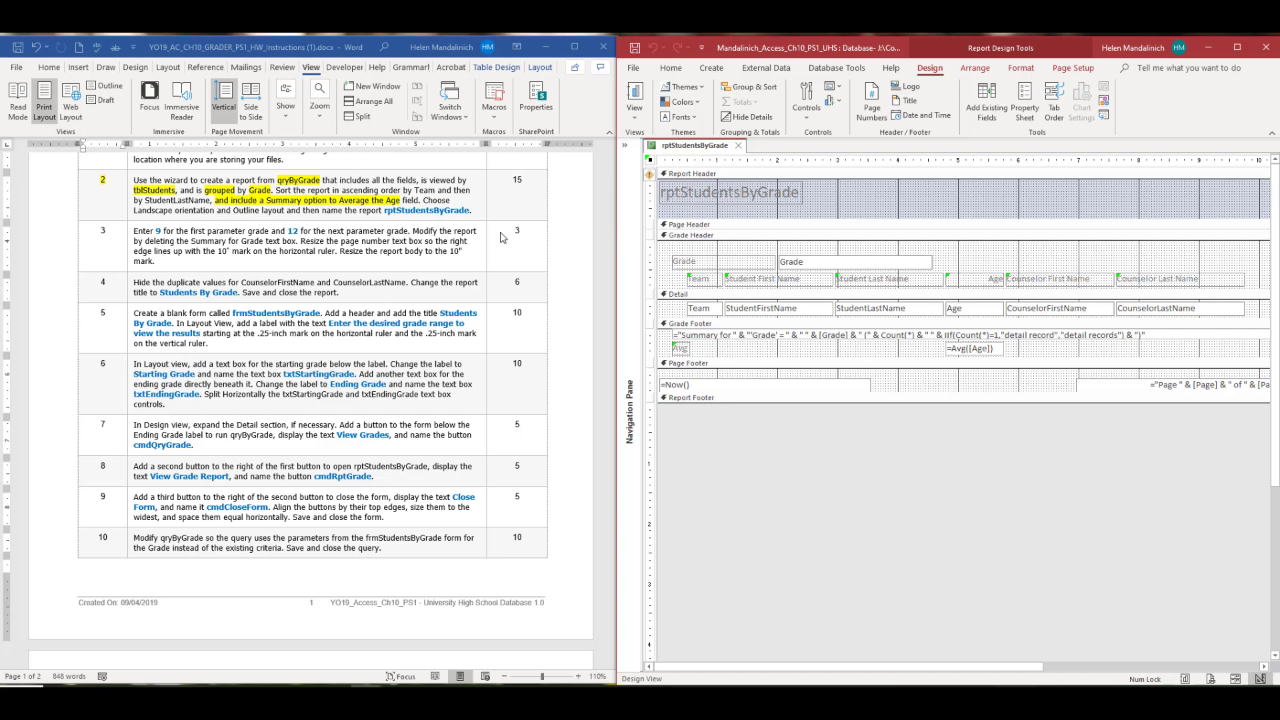
Delete the grade summary text box from the Grade Footer and shift the page number text box so its right edge meets the 10-inch mark.
click(718, 338)
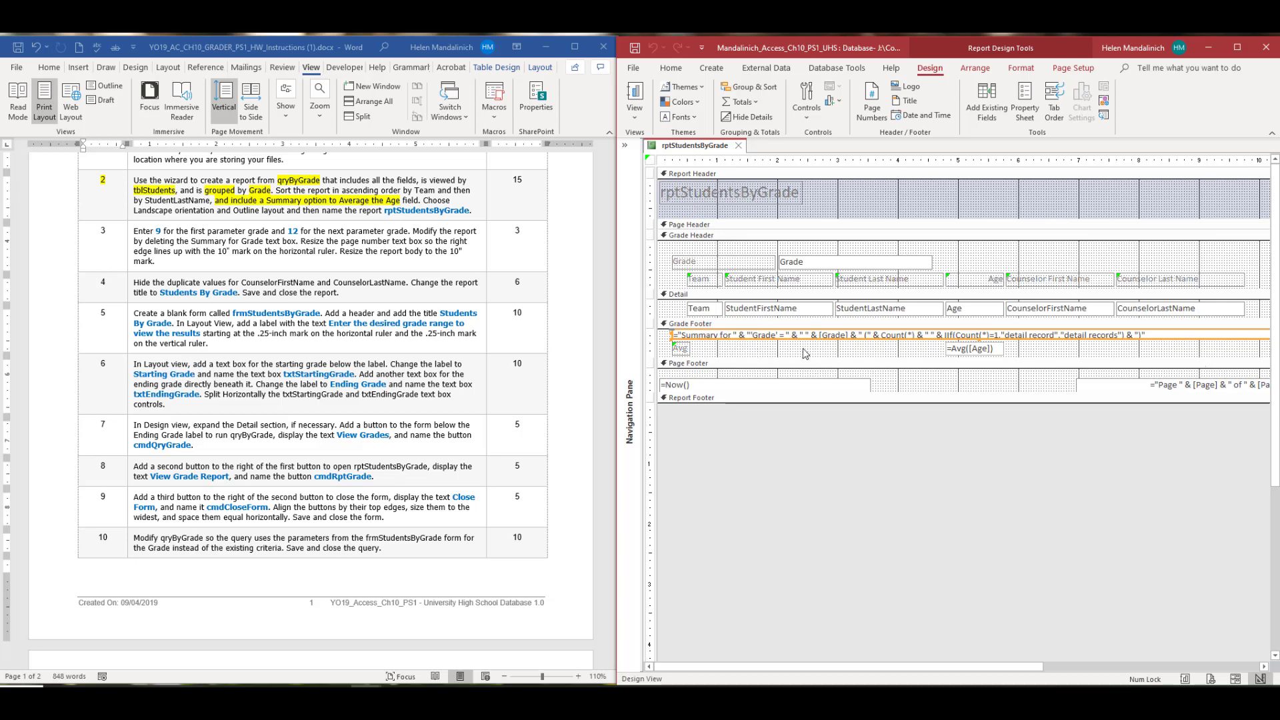
key(Delete)
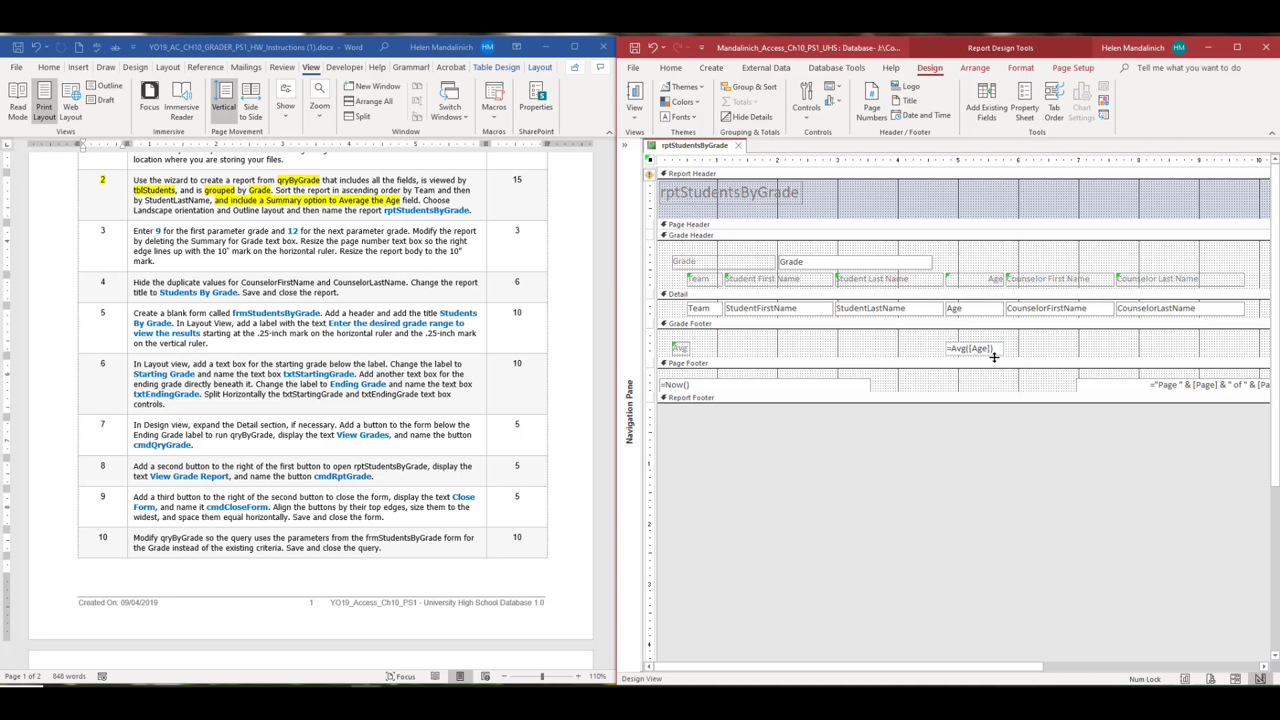
click(1152, 390)
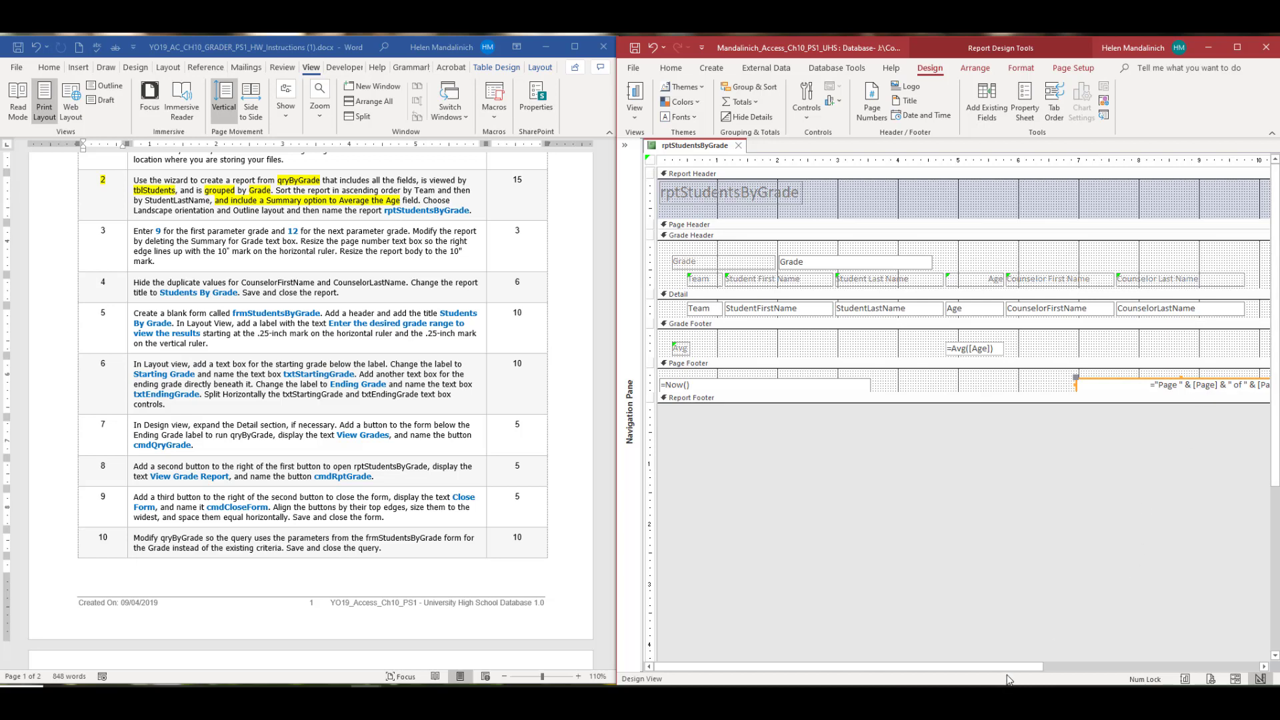
drag(1036, 666, 1087, 657)
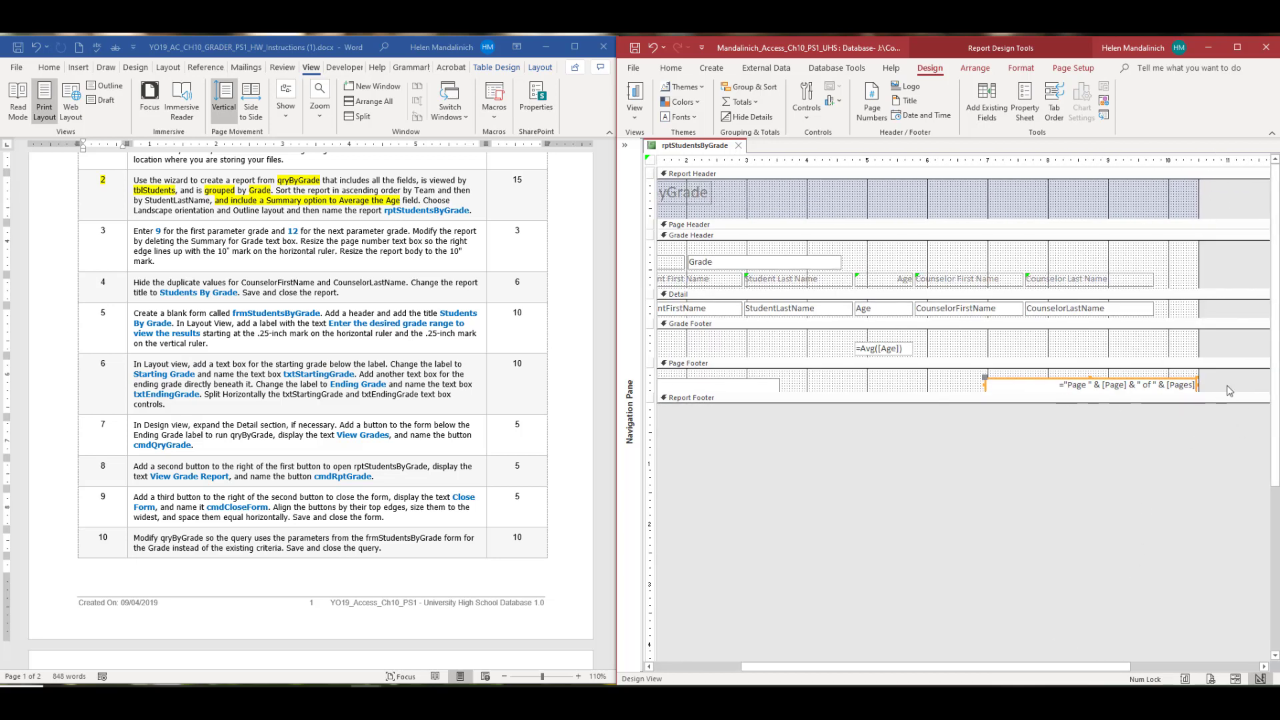
drag(986, 377, 955, 377)
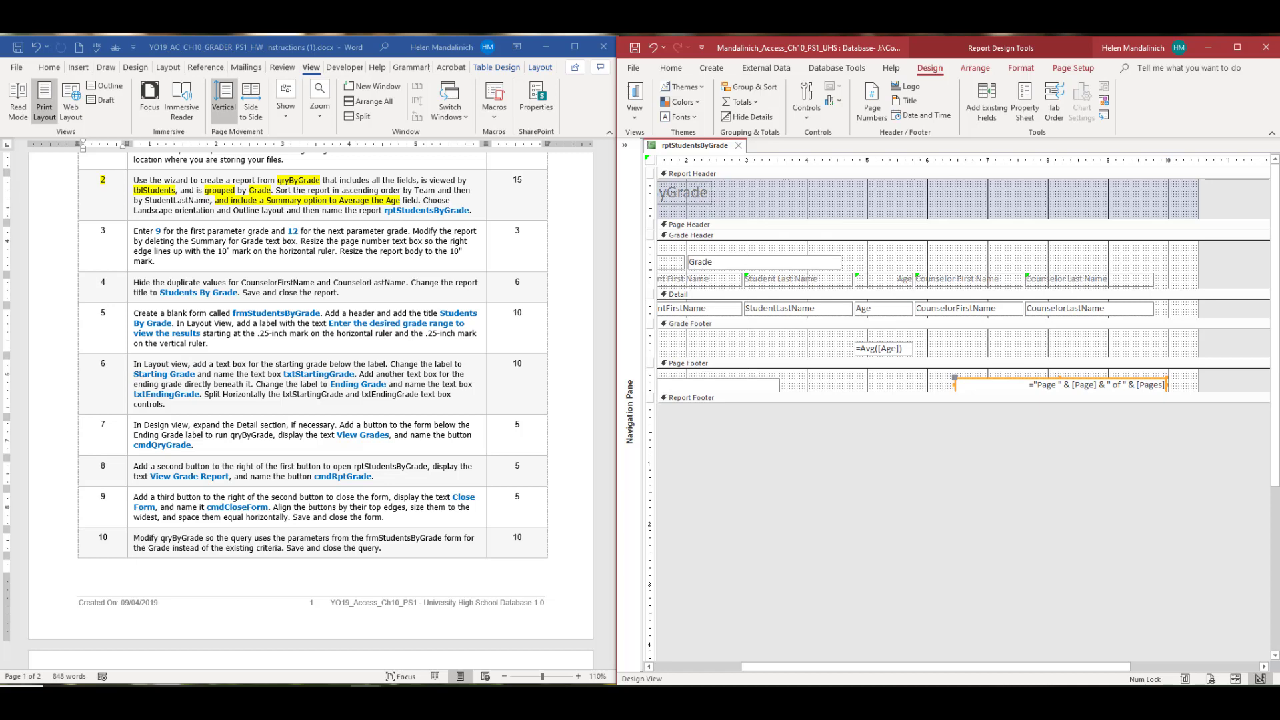
drag(955, 378, 958, 378)
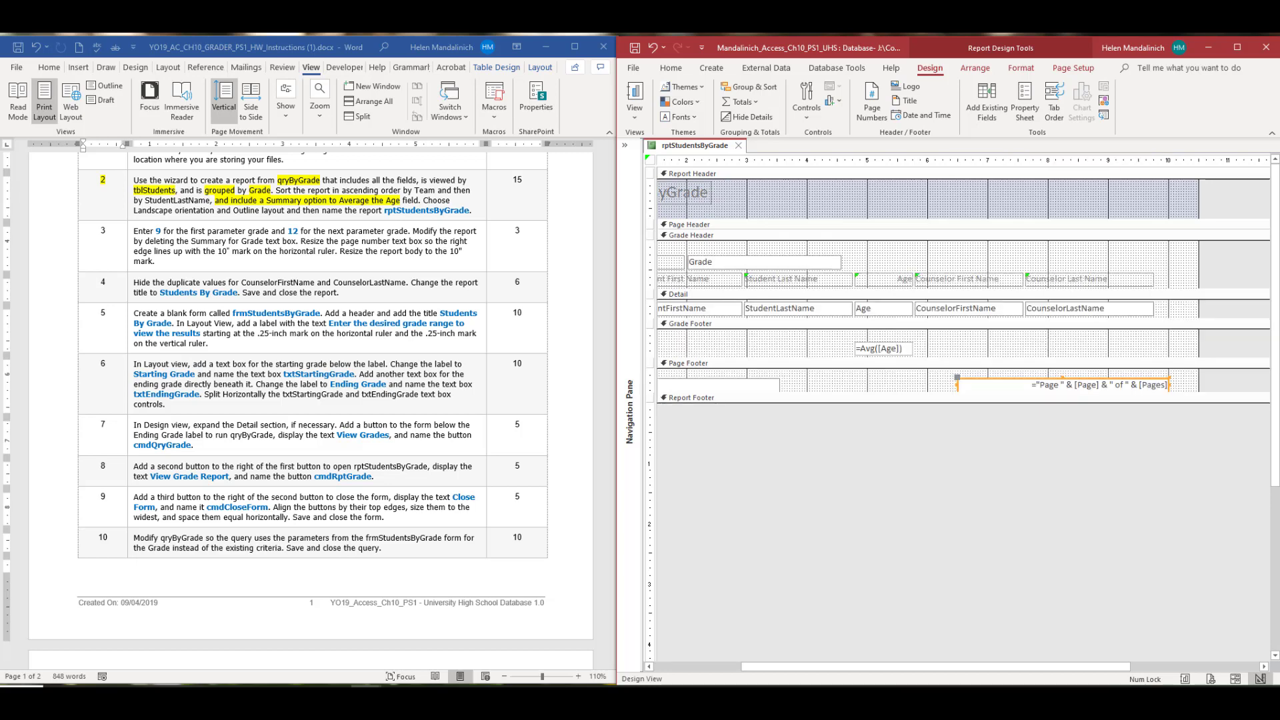
Narrow the report body to the 10-inch mark on the horizontal ruler and highlight step number 3 in yellow in the Word instructions.
click(1191, 387)
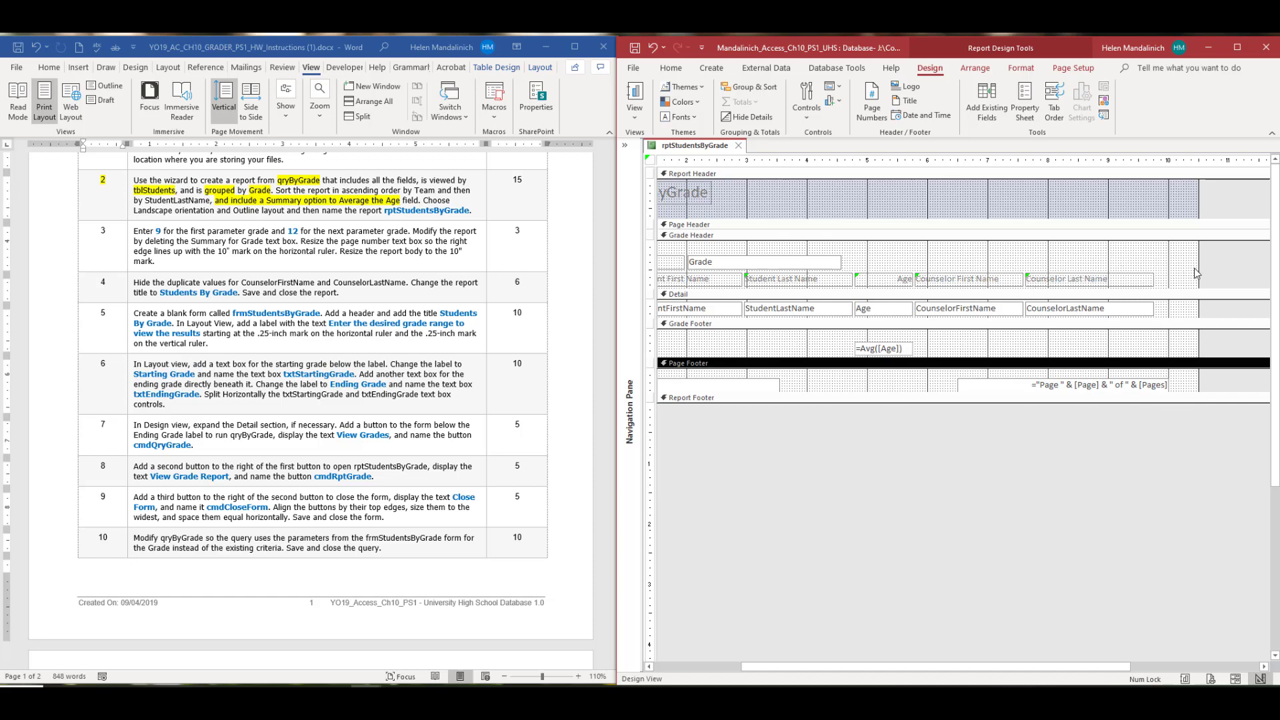
drag(1198, 264, 1168, 264)
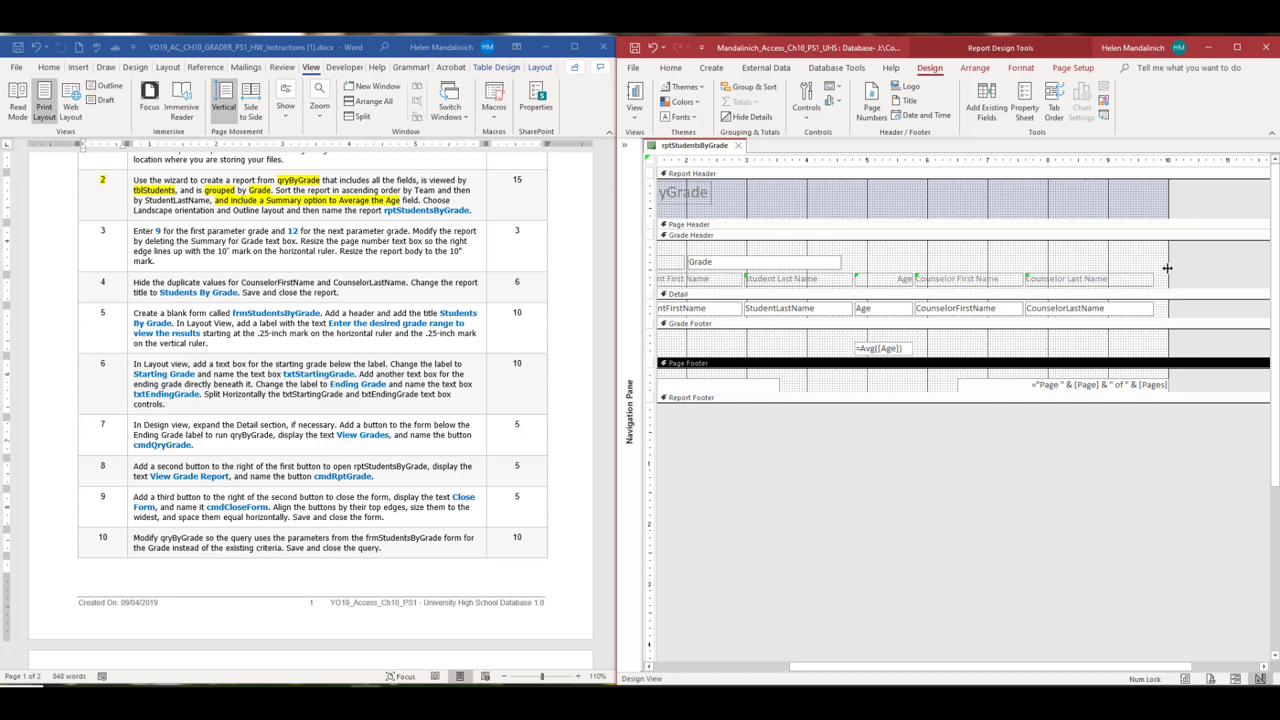
drag(1168, 268, 798, 274)
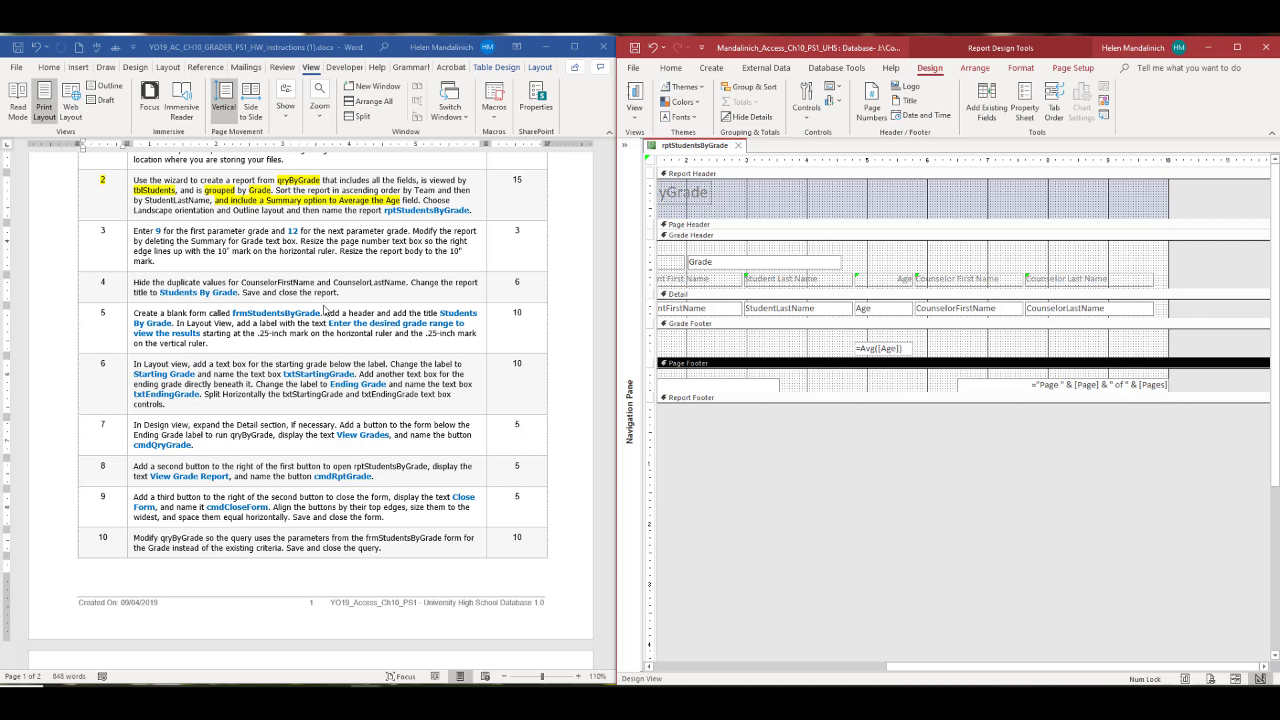
drag(113, 231, 93, 232)
click(144, 210)
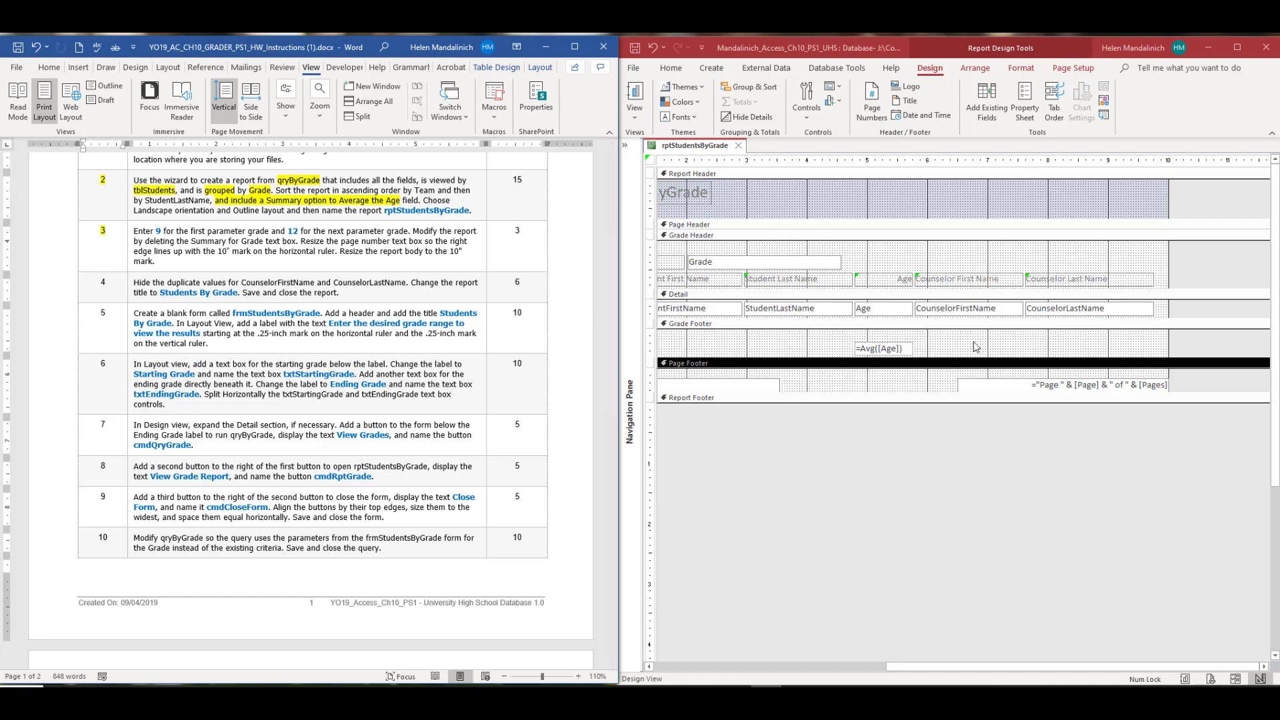
Turn on Hide Duplicates for the CounselorFirstName and CounselorLastName text boxes in the Access report and close the Property Sheet.
click(956, 310)
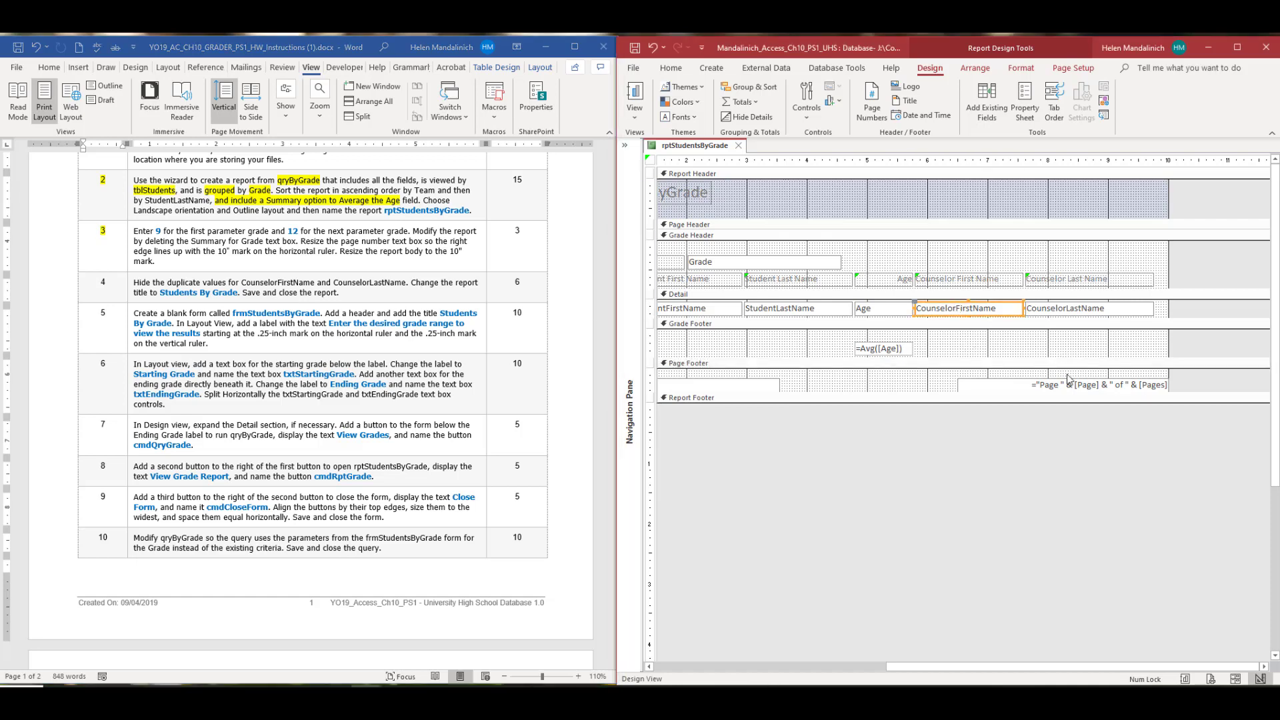
click(1024, 105)
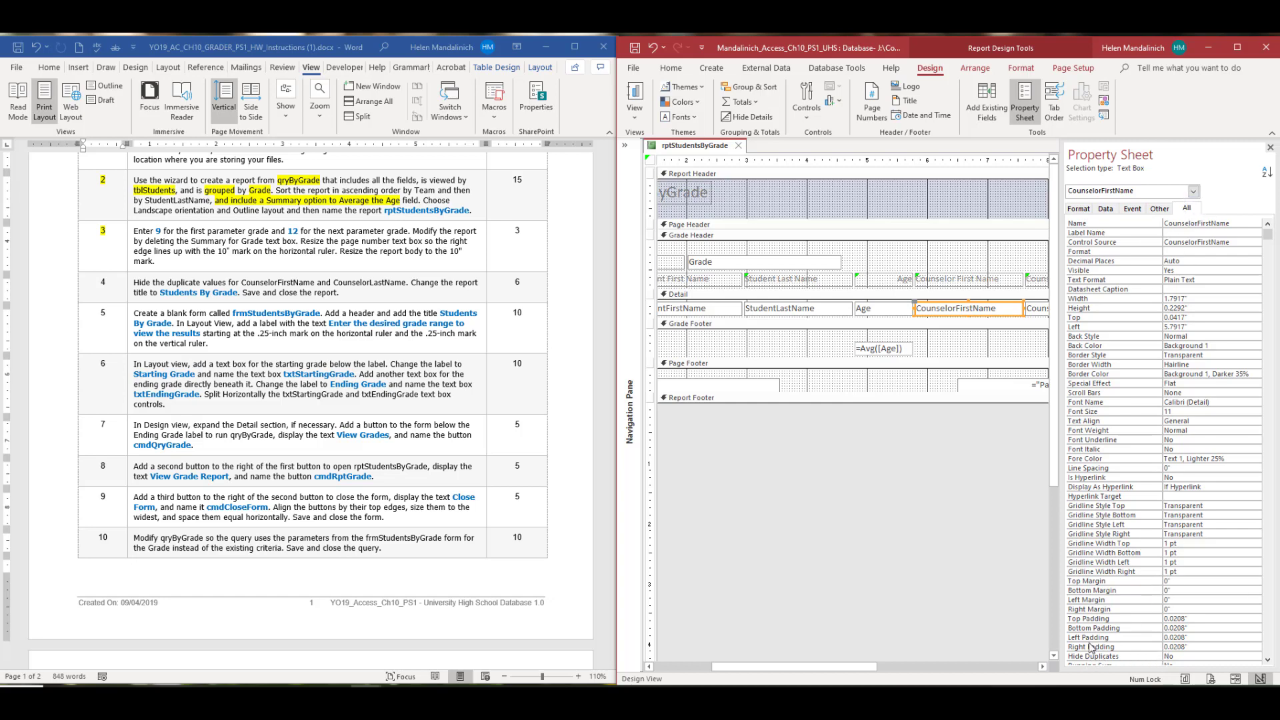
click(1168, 657)
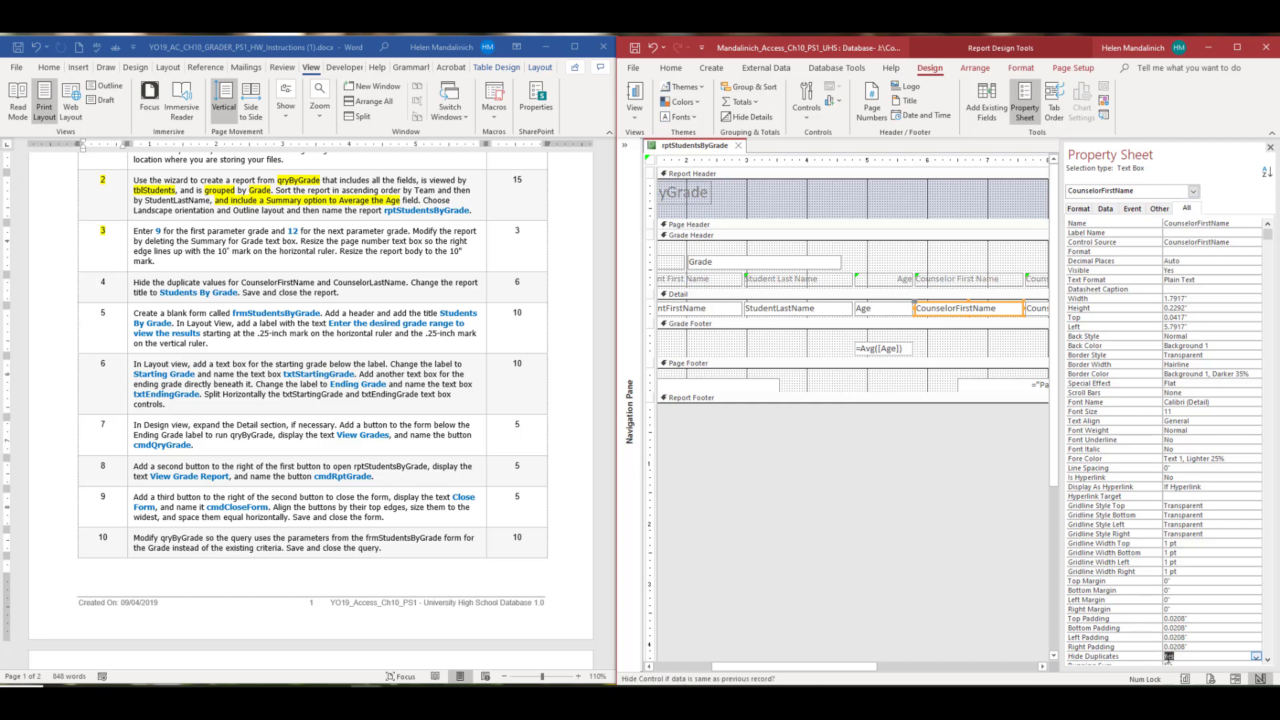
click(1037, 309)
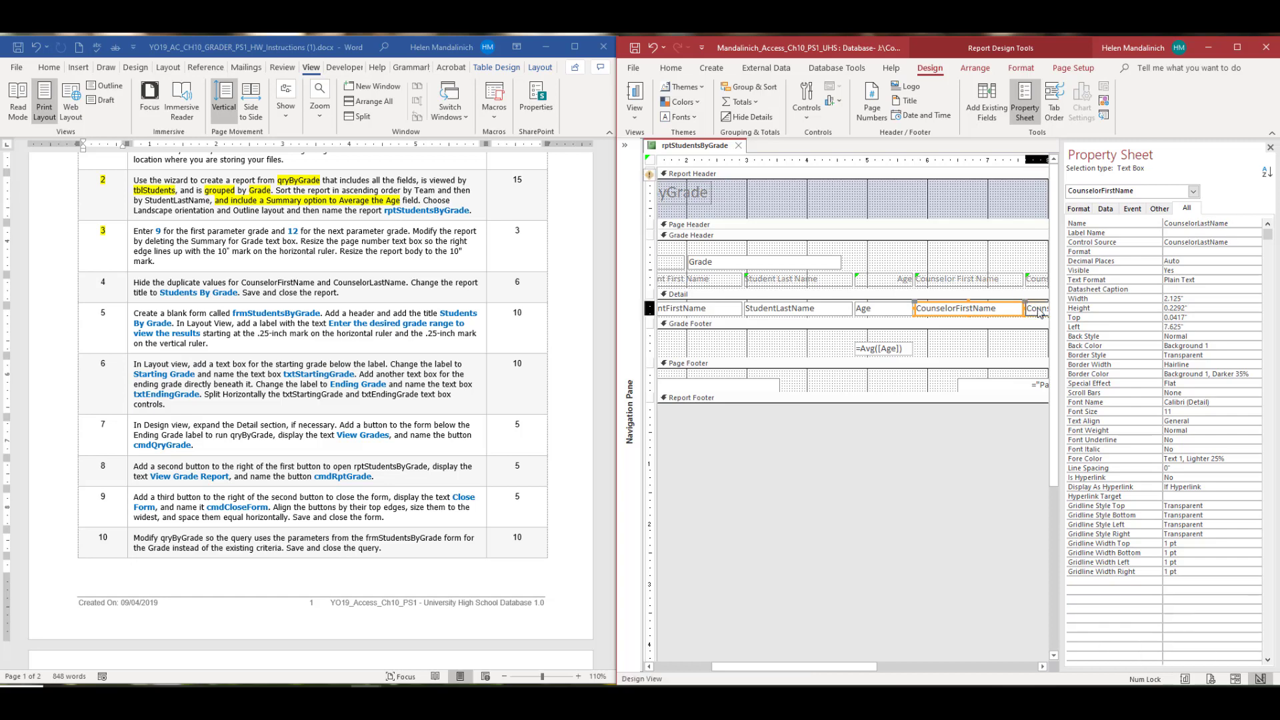
click(1168, 657)
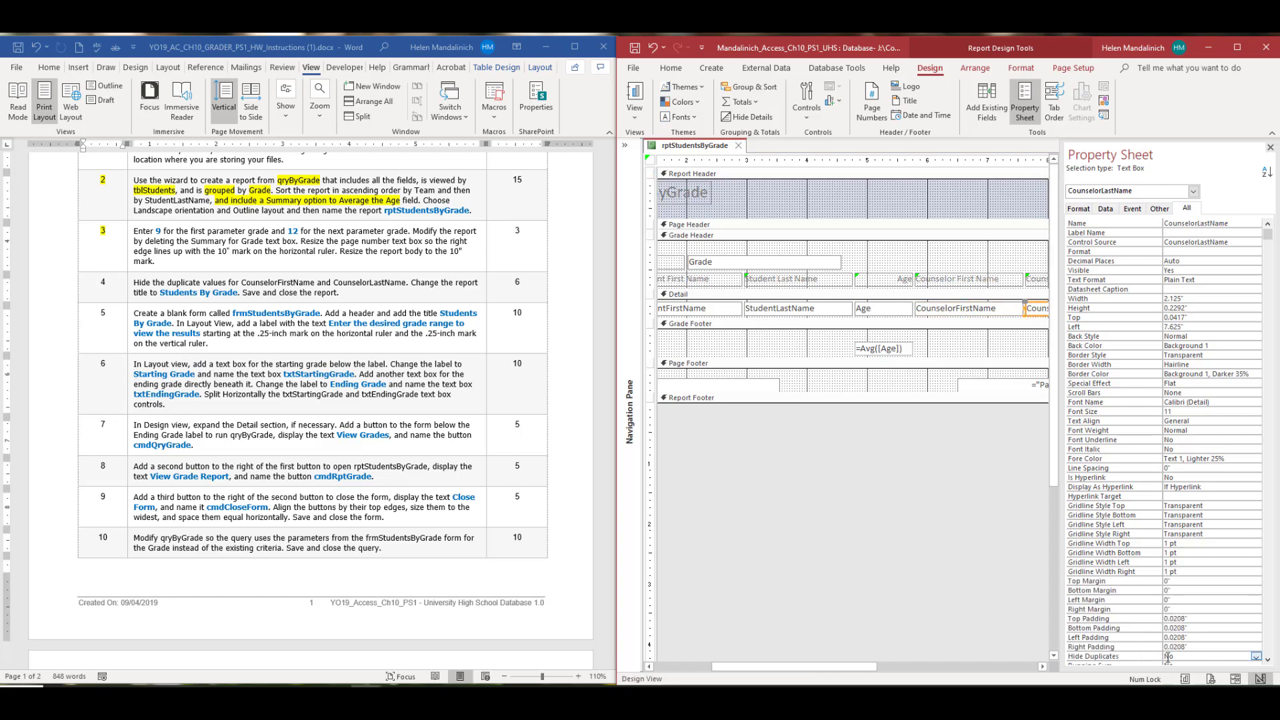
click(1271, 147)
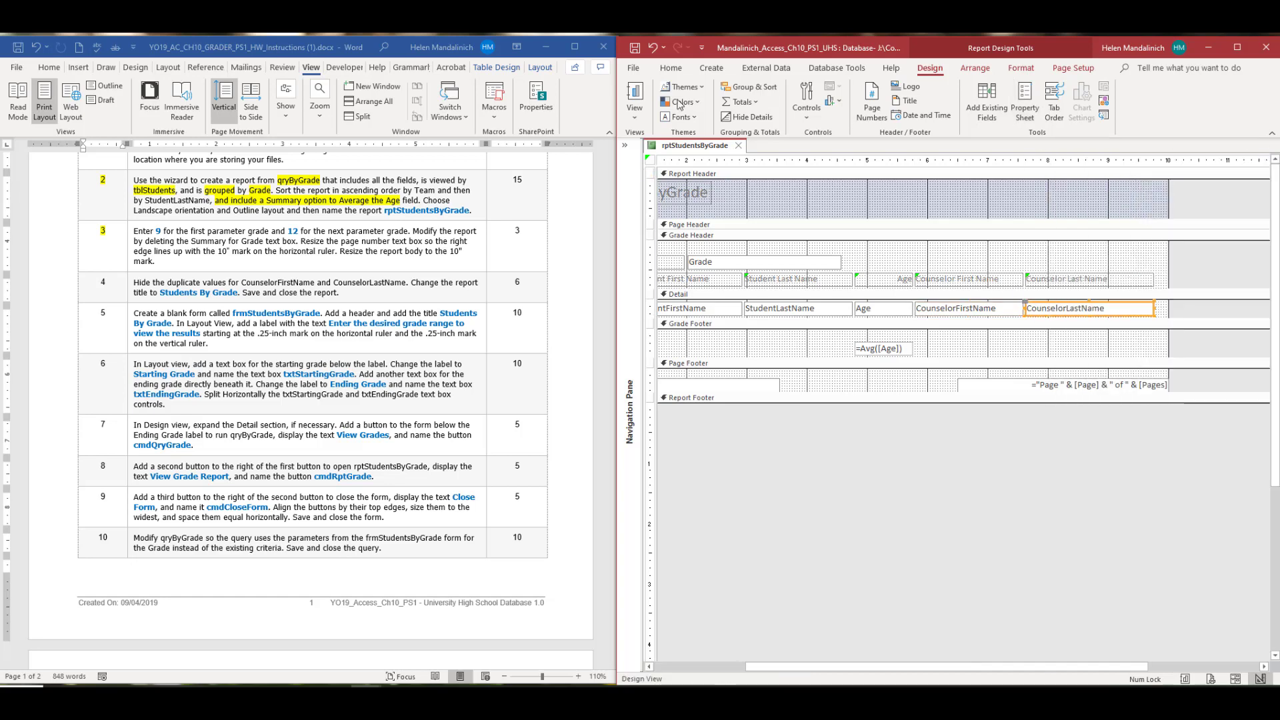
Show the report in Report view for start grade 9 and end grade 12, and check the counselor columns for repeated values.
click(634, 112)
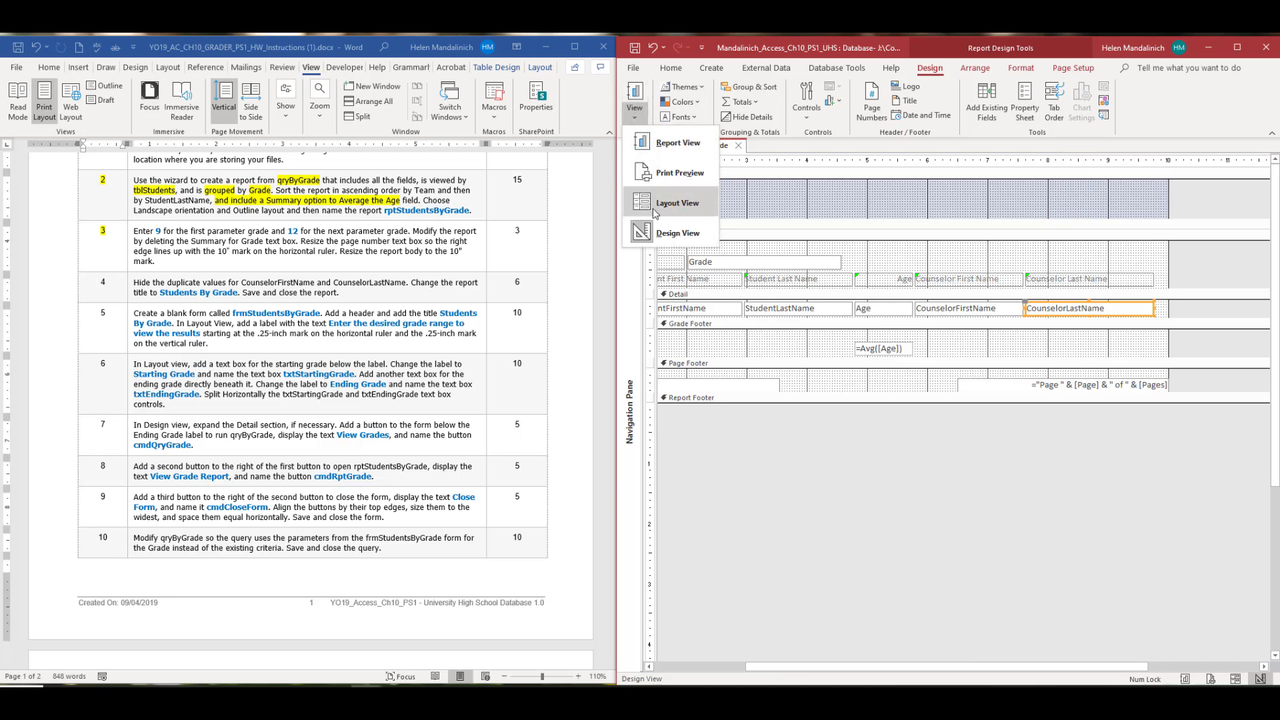
click(659, 174)
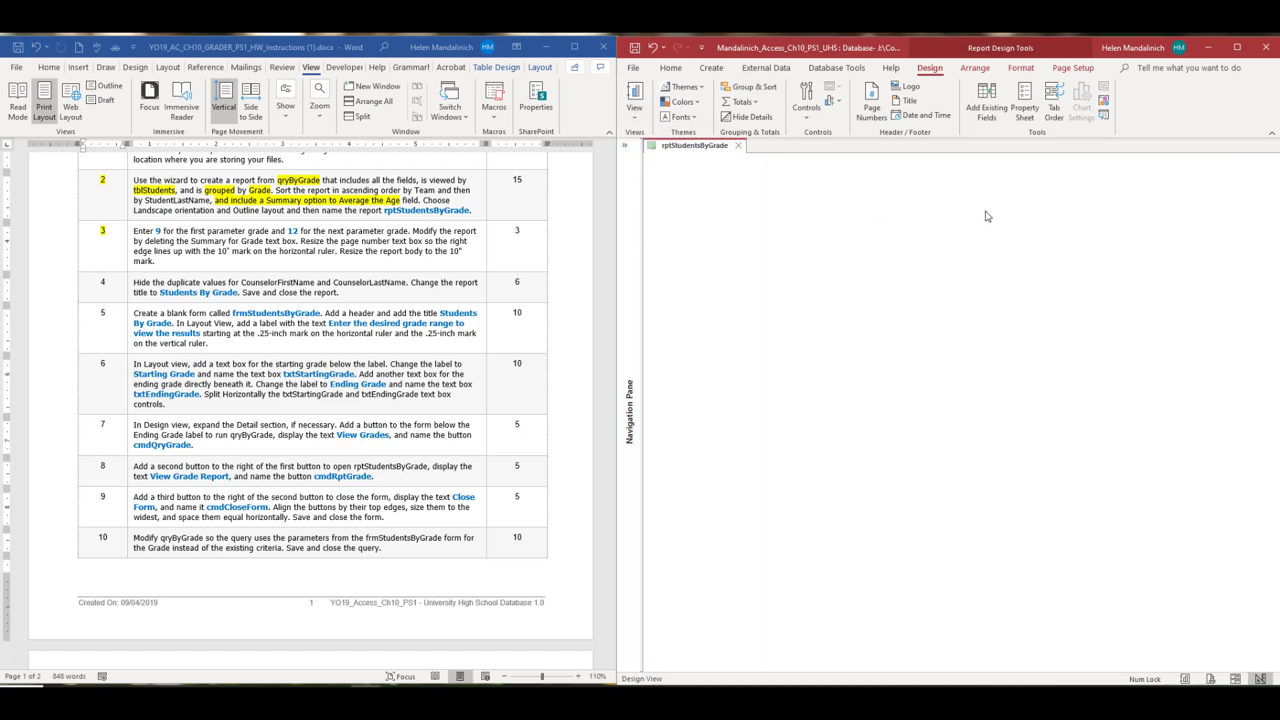
text(9)
key(Return)
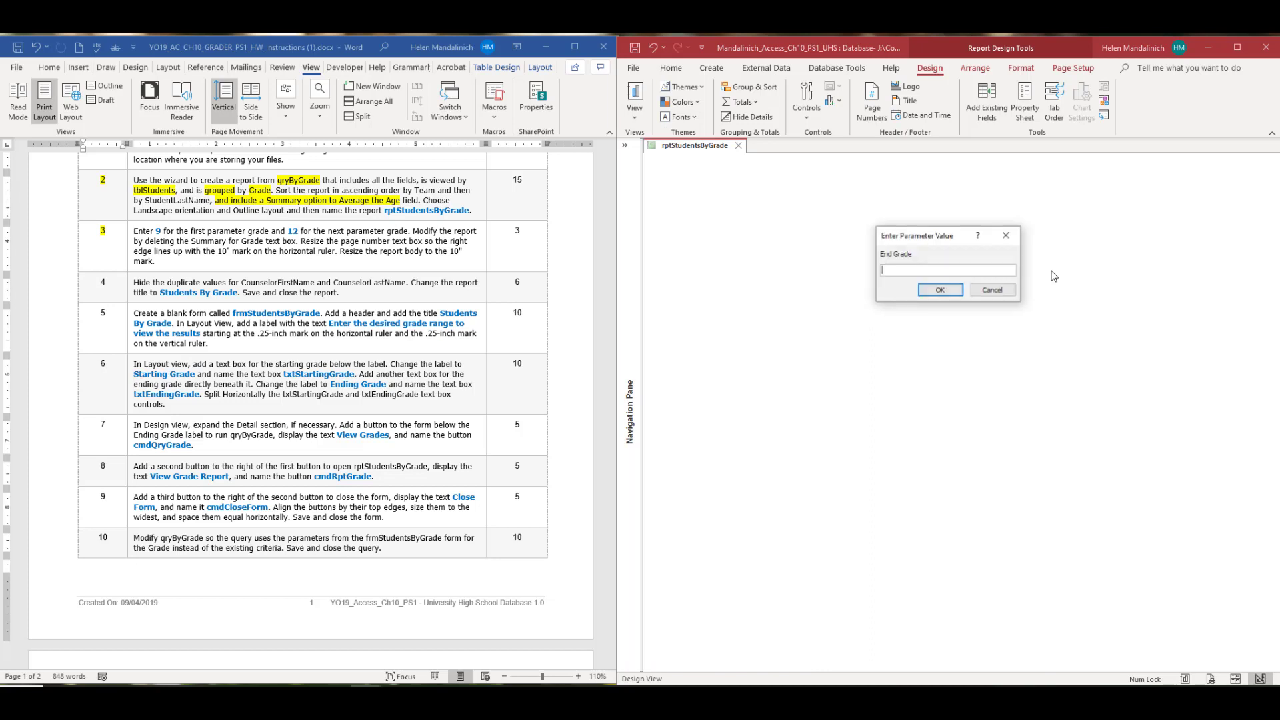
text(12)
key(Return)
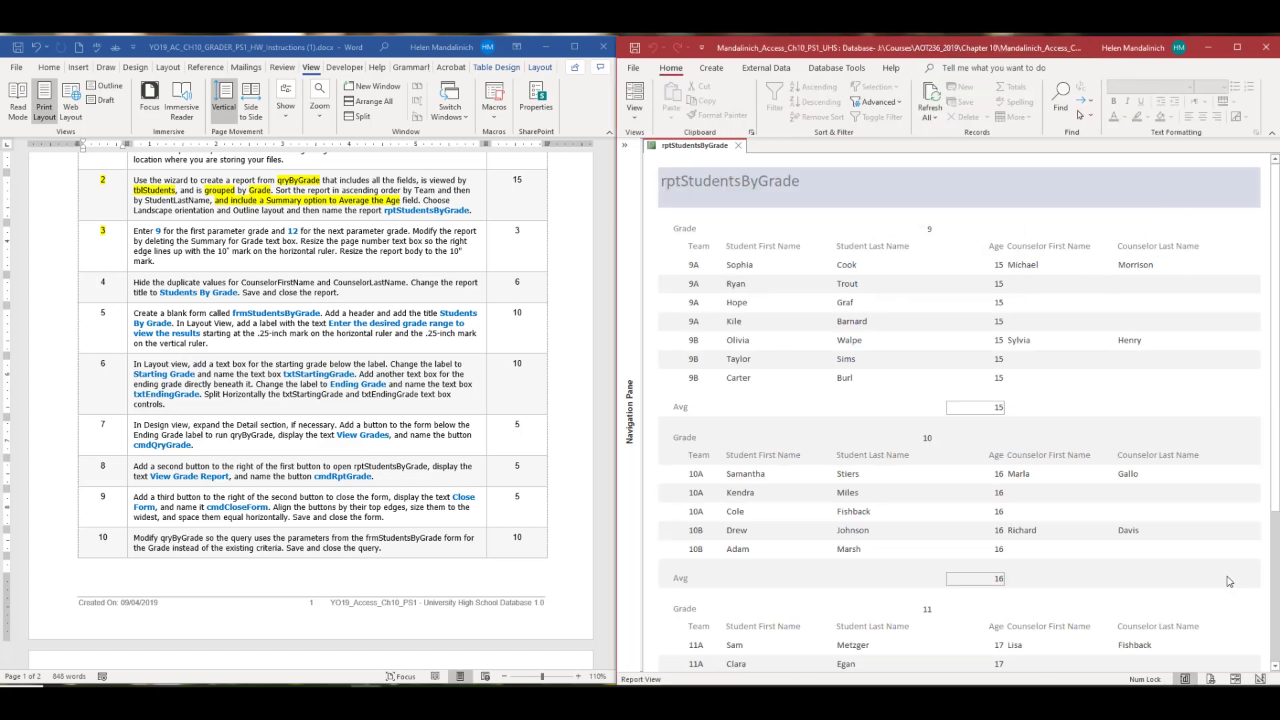
scroll(1230, 581, down, 5)
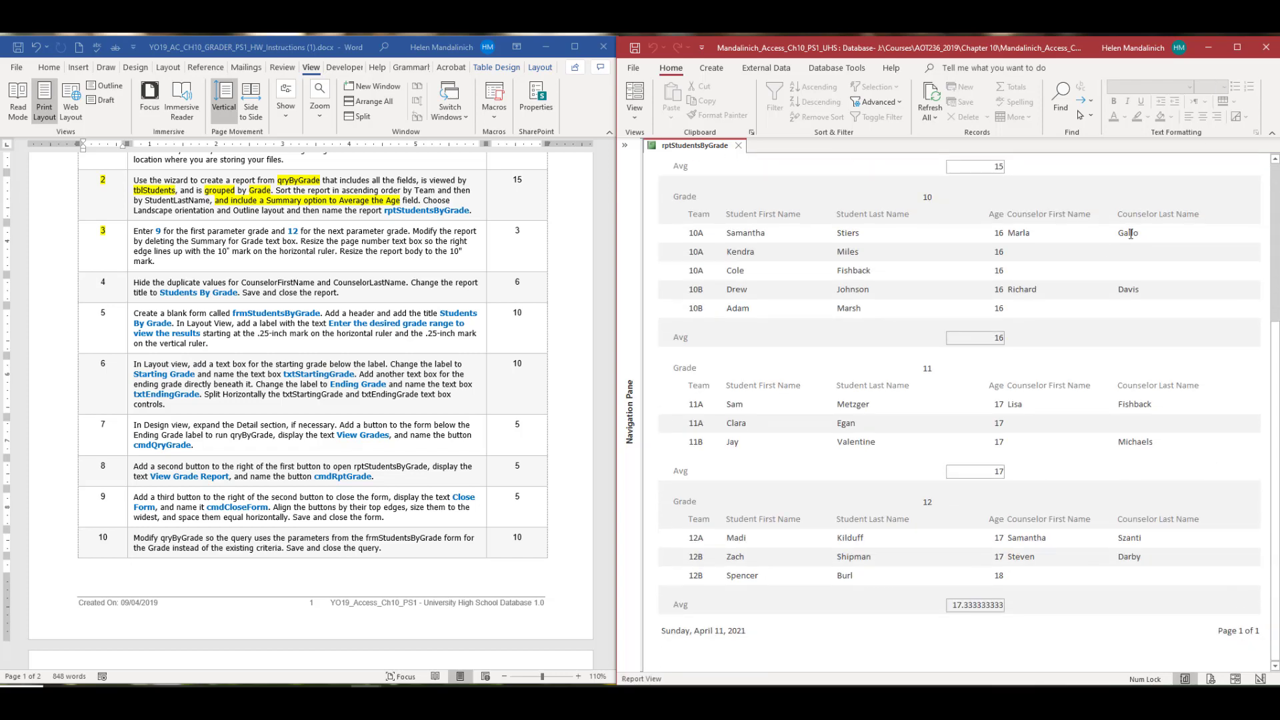
scroll(1130, 234, up, 4)
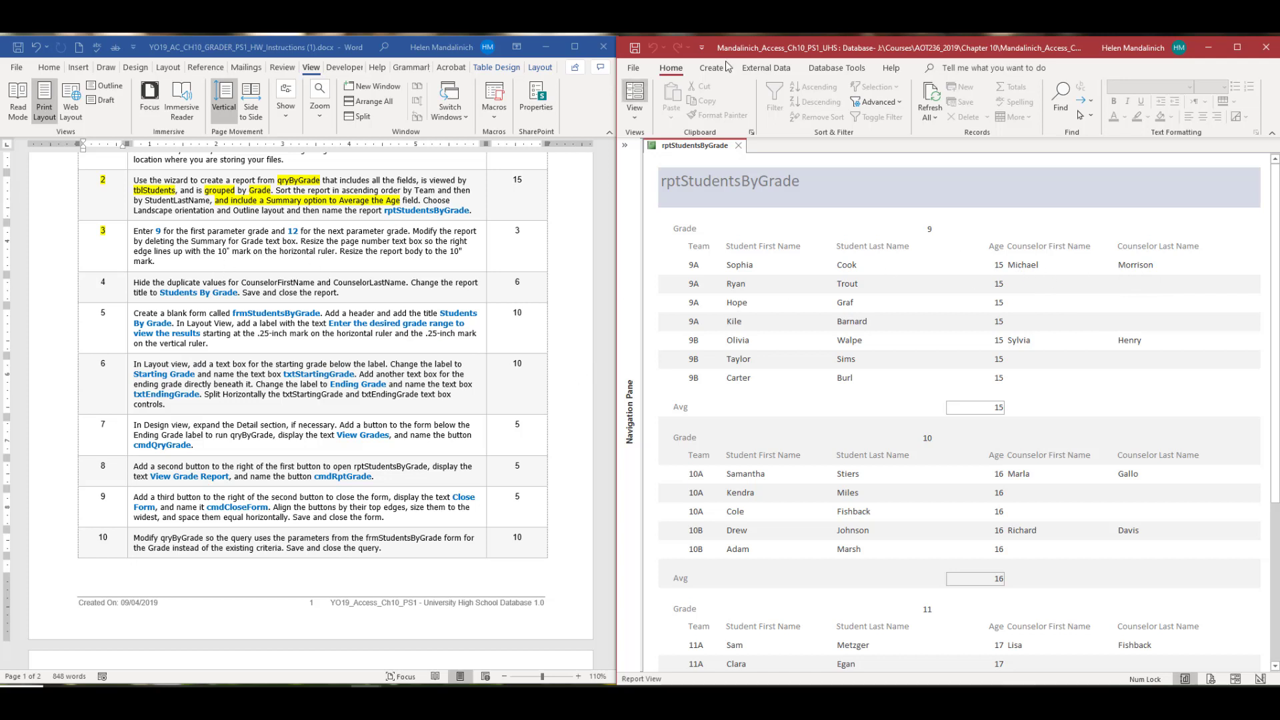
Highlight step number 4 in yellow in the Word instructions, then save and close rptStudentsByGrade in Access.
click(646, 112)
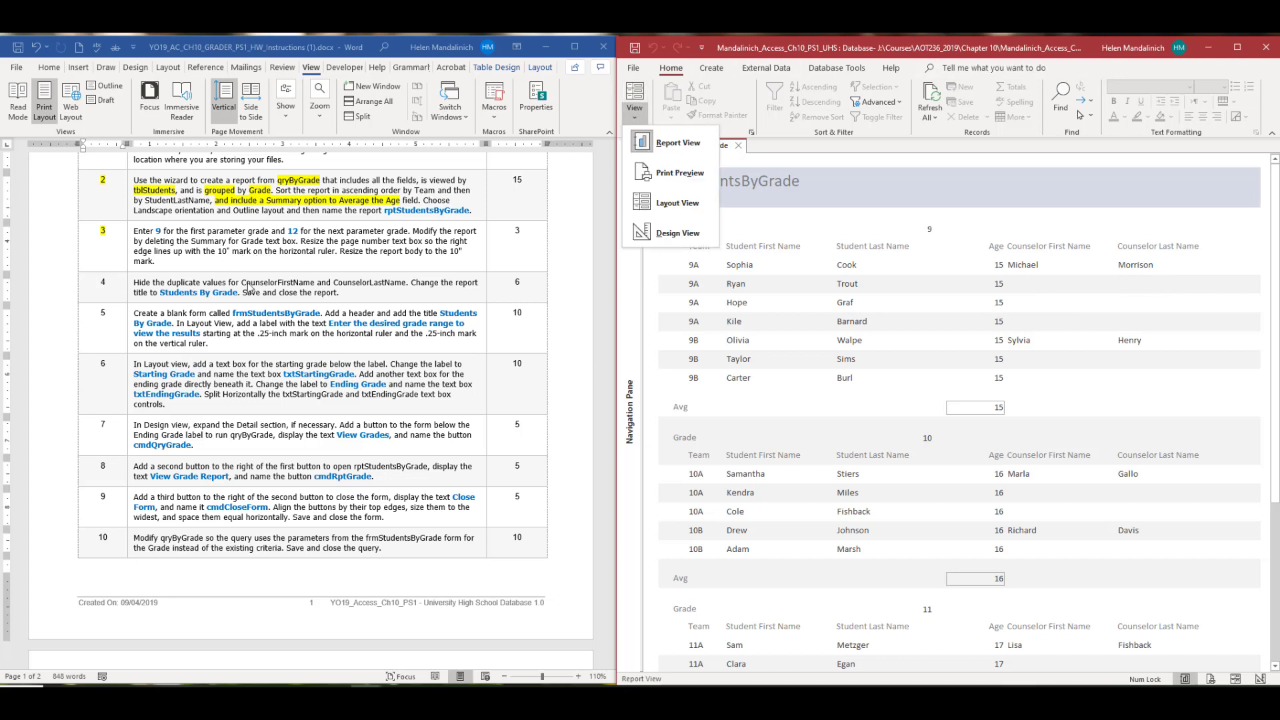
click(124, 287)
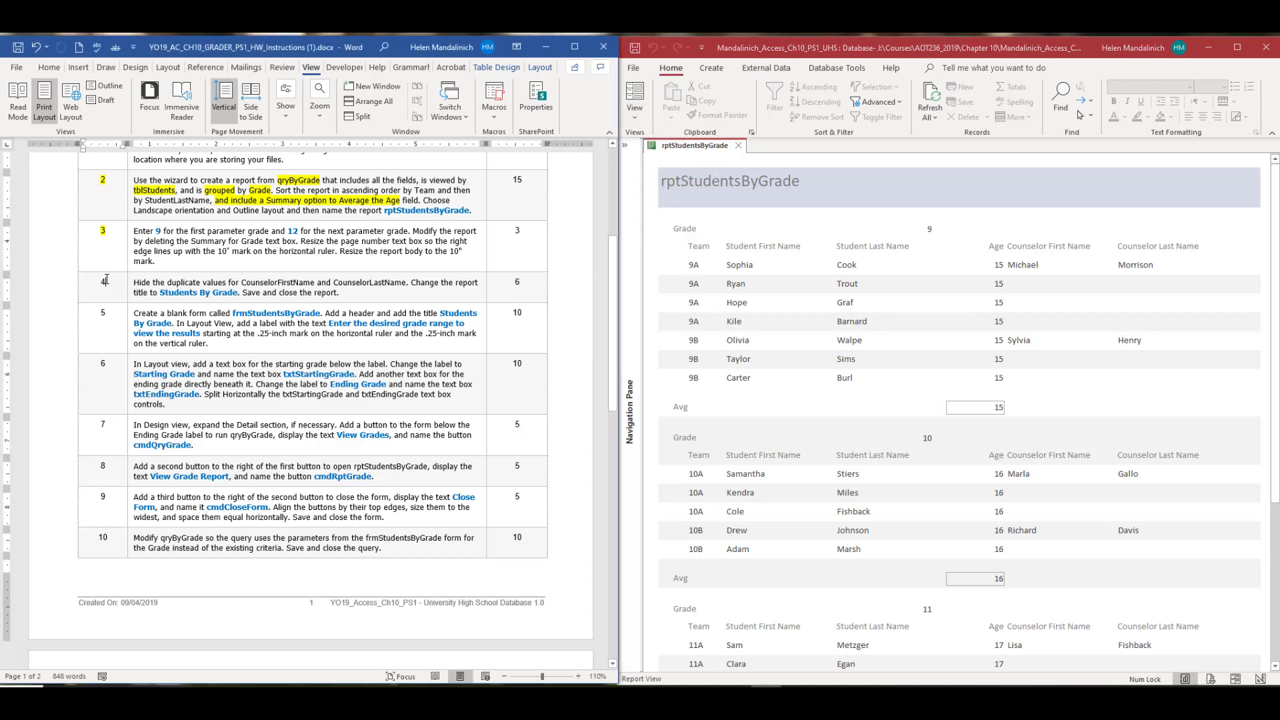
double_click(103, 282)
click(192, 257)
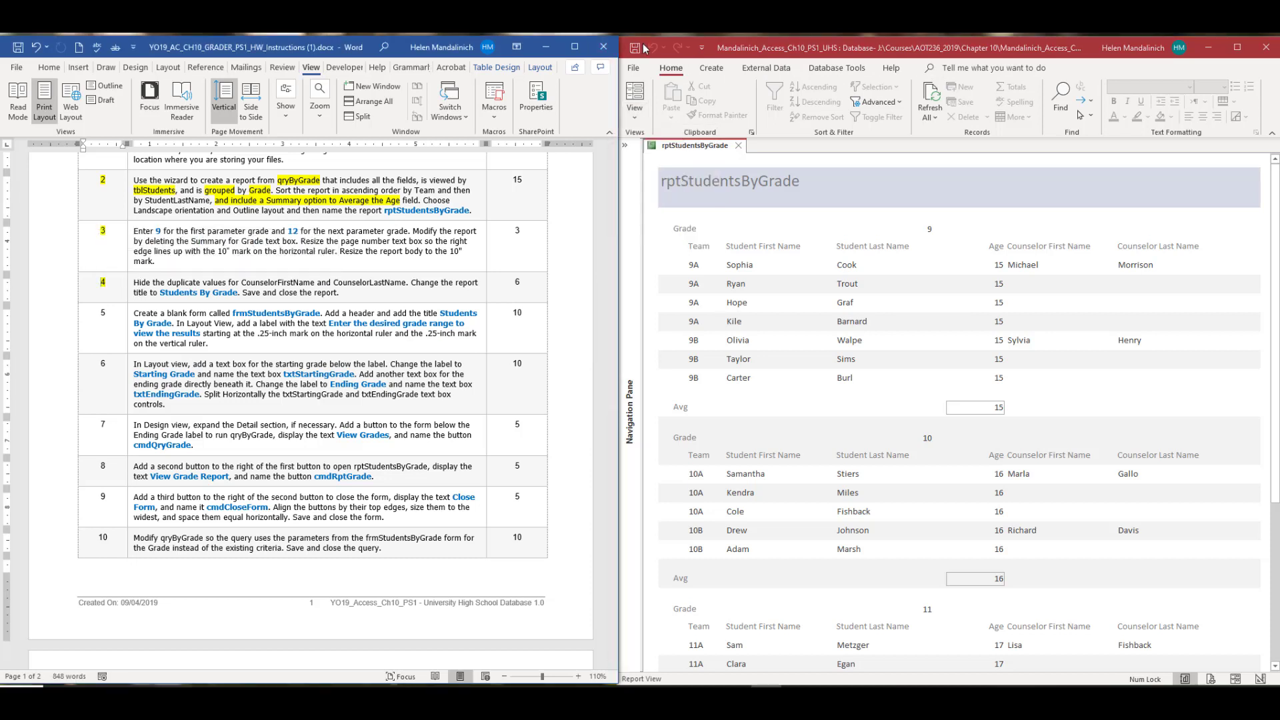
click(644, 48)
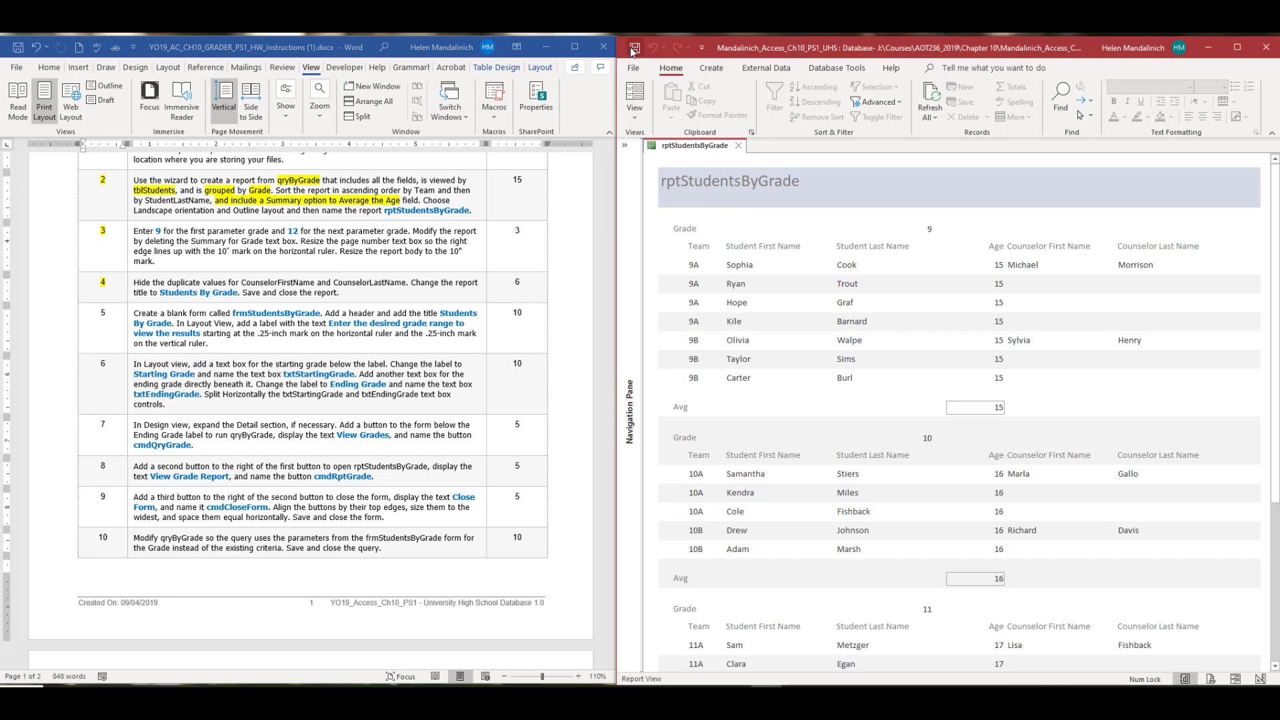
click(739, 145)
Highlight the words "blank form" in yellow in step 5 of the Word instructions.
scroll(198, 325, down, 2)
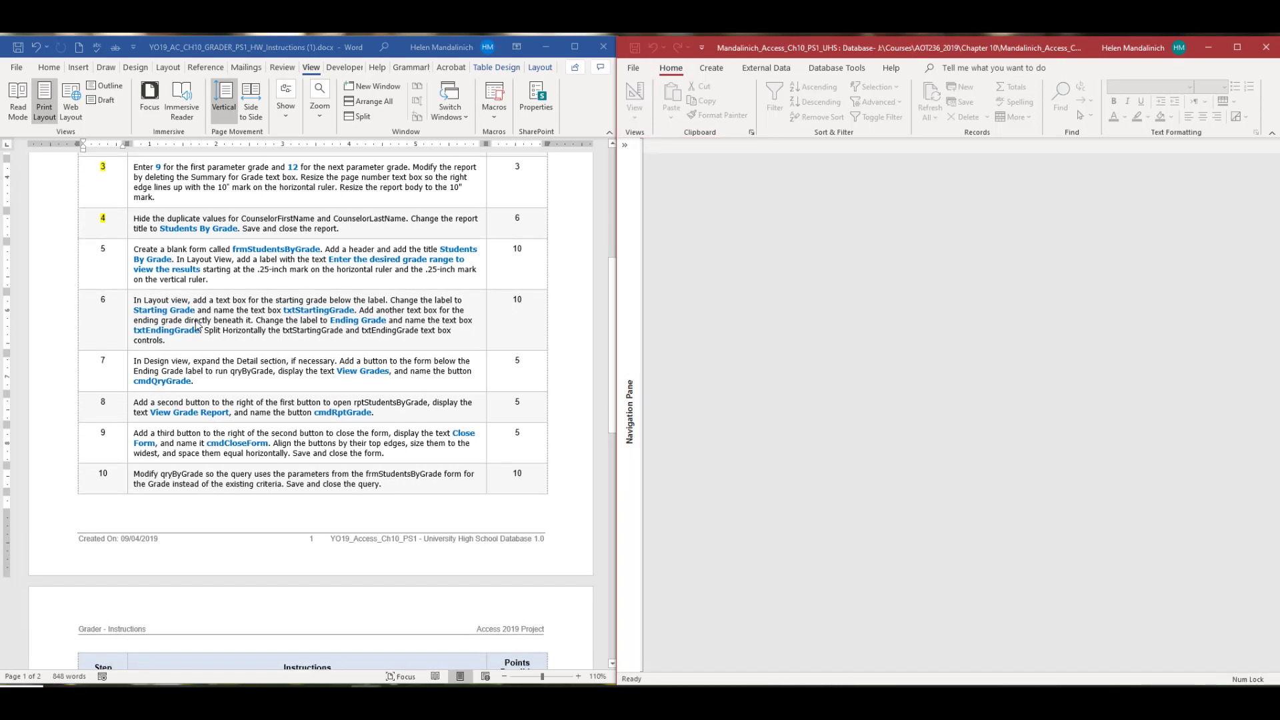
scroll(198, 325, down, 1)
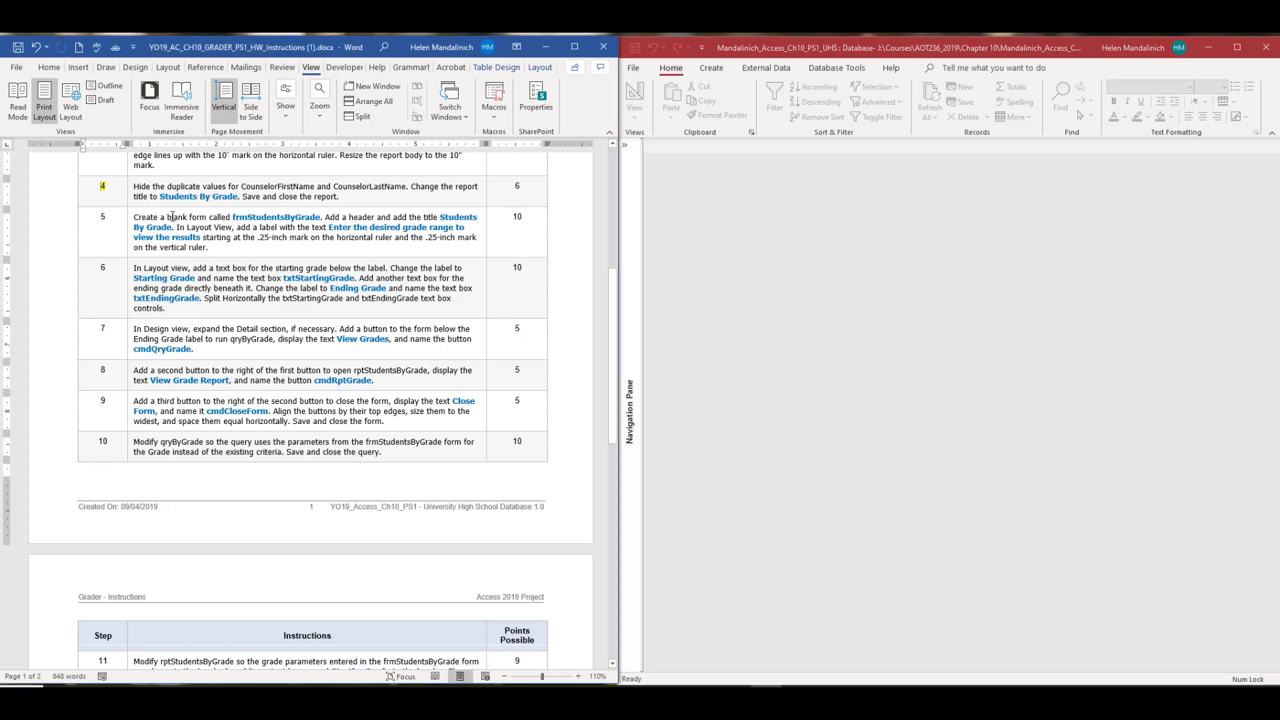
drag(167, 217, 207, 217)
click(254, 193)
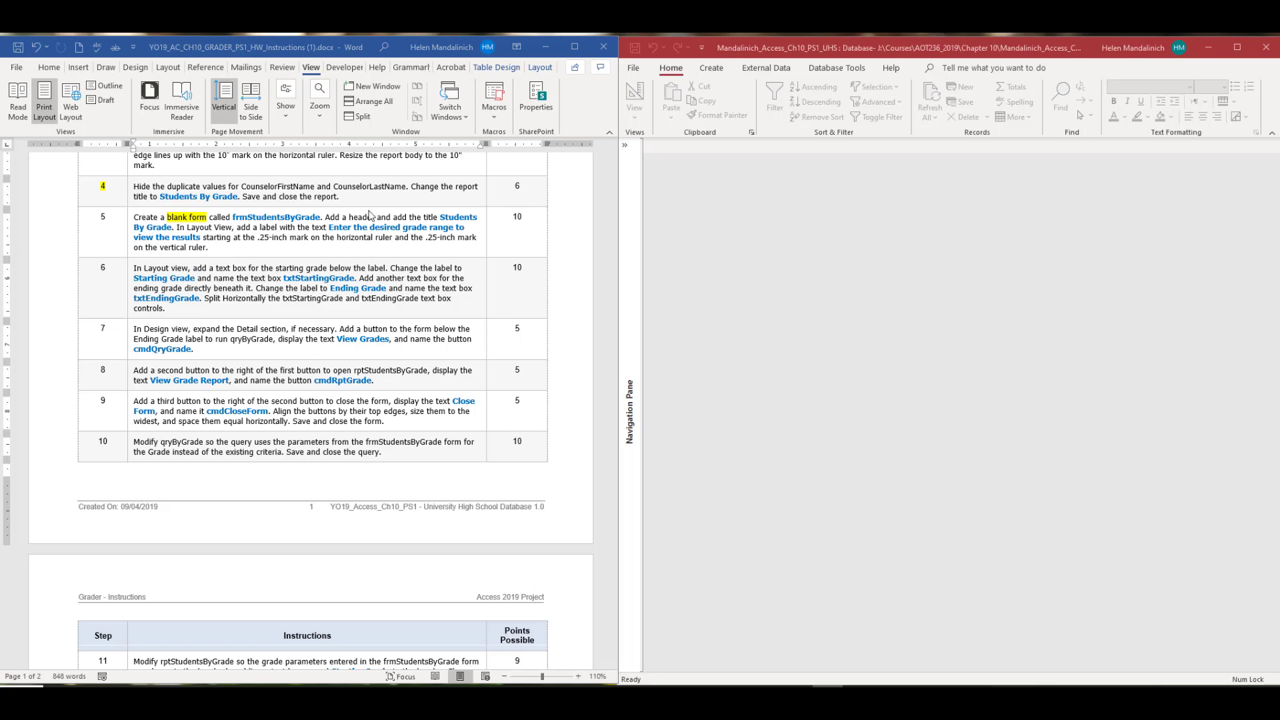
Create a new blank form in the Access database.
click(721, 71)
click(720, 71)
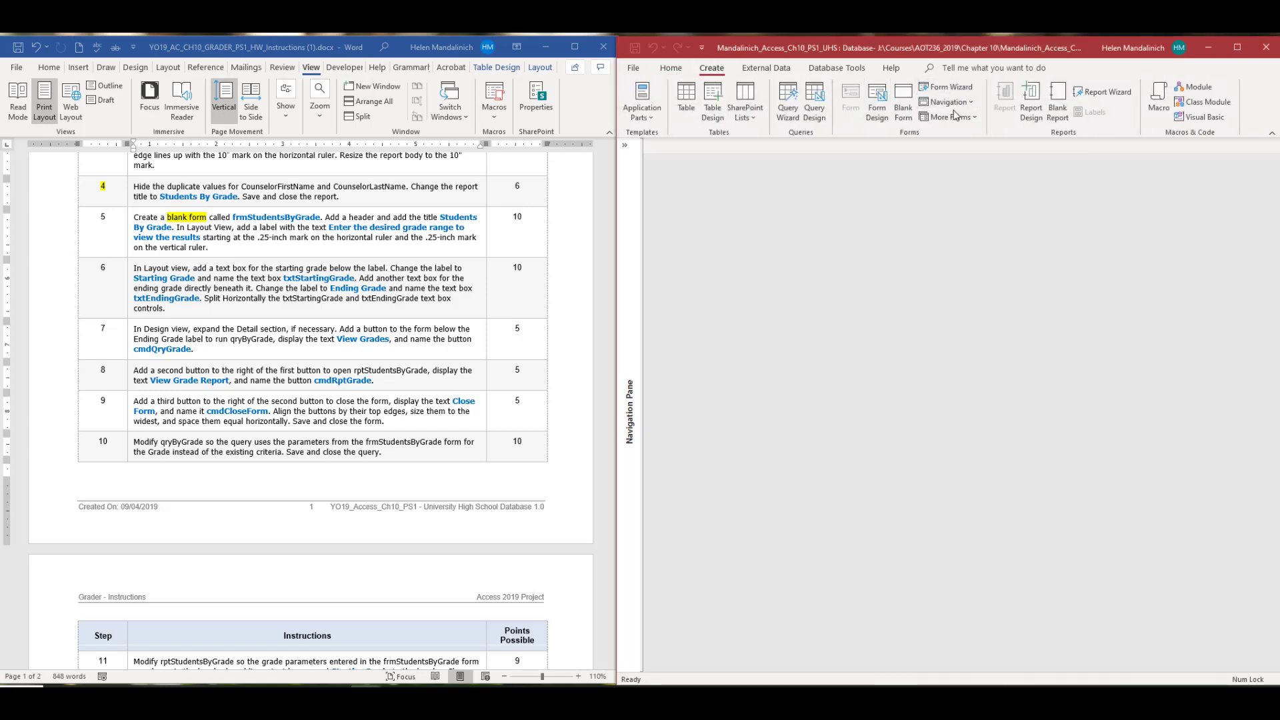
click(903, 106)
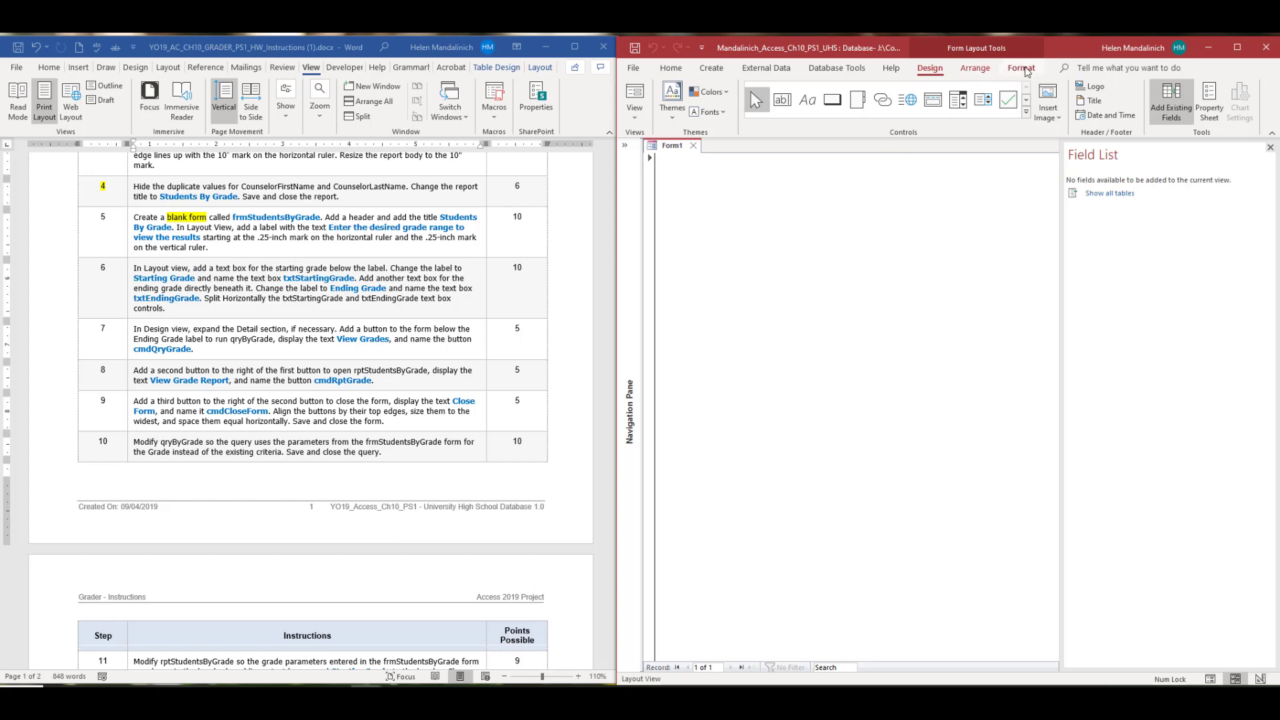
Add a title to the form header reading "Student By Grade".
click(1023, 69)
click(974, 69)
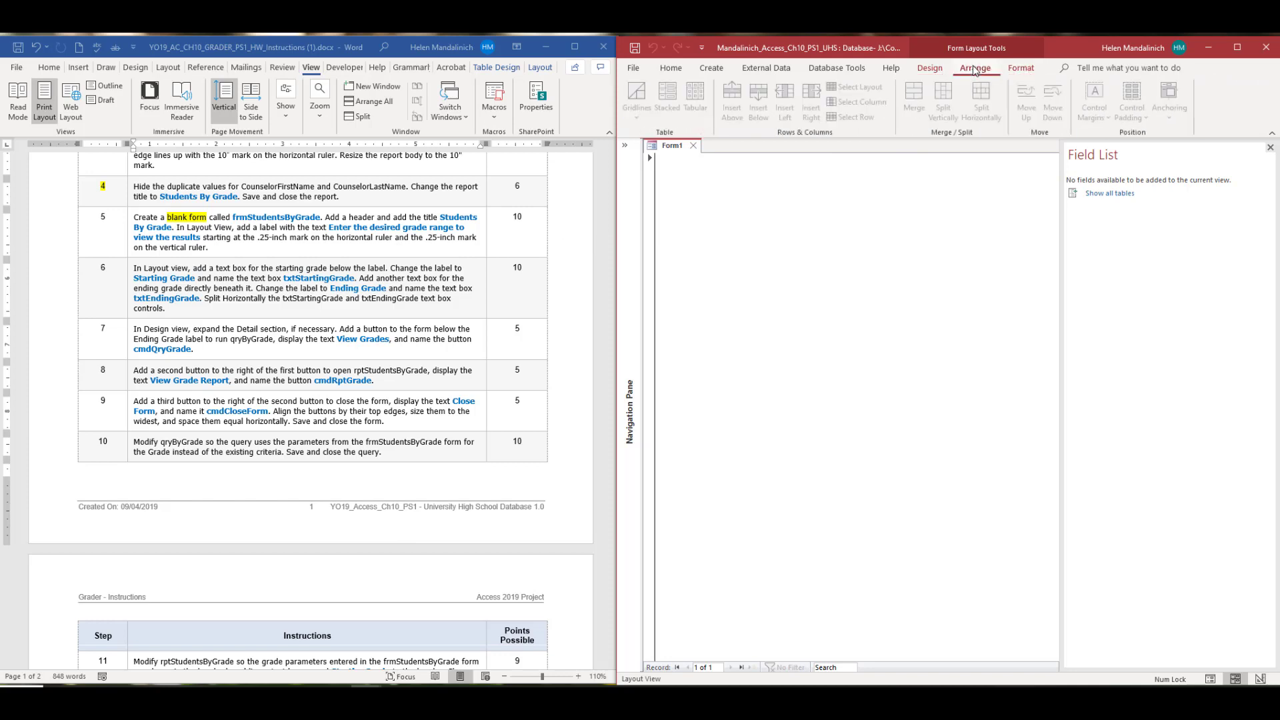
click(928, 69)
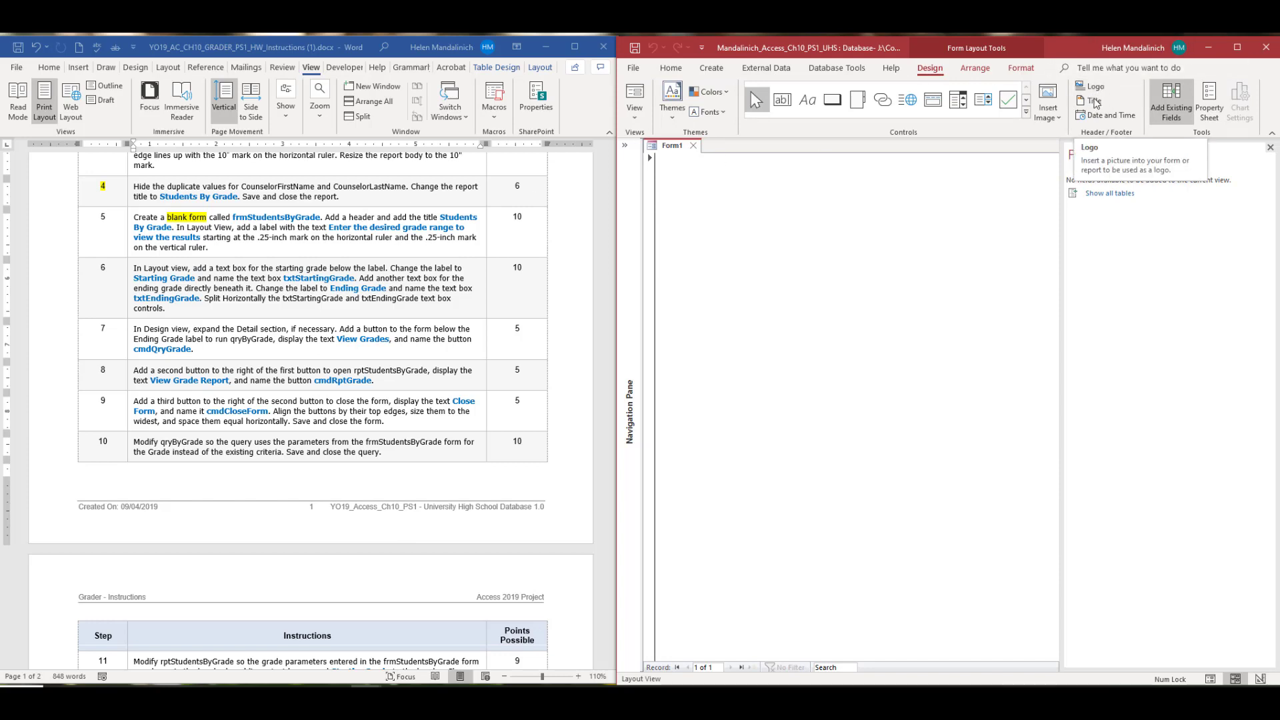
click(1094, 102)
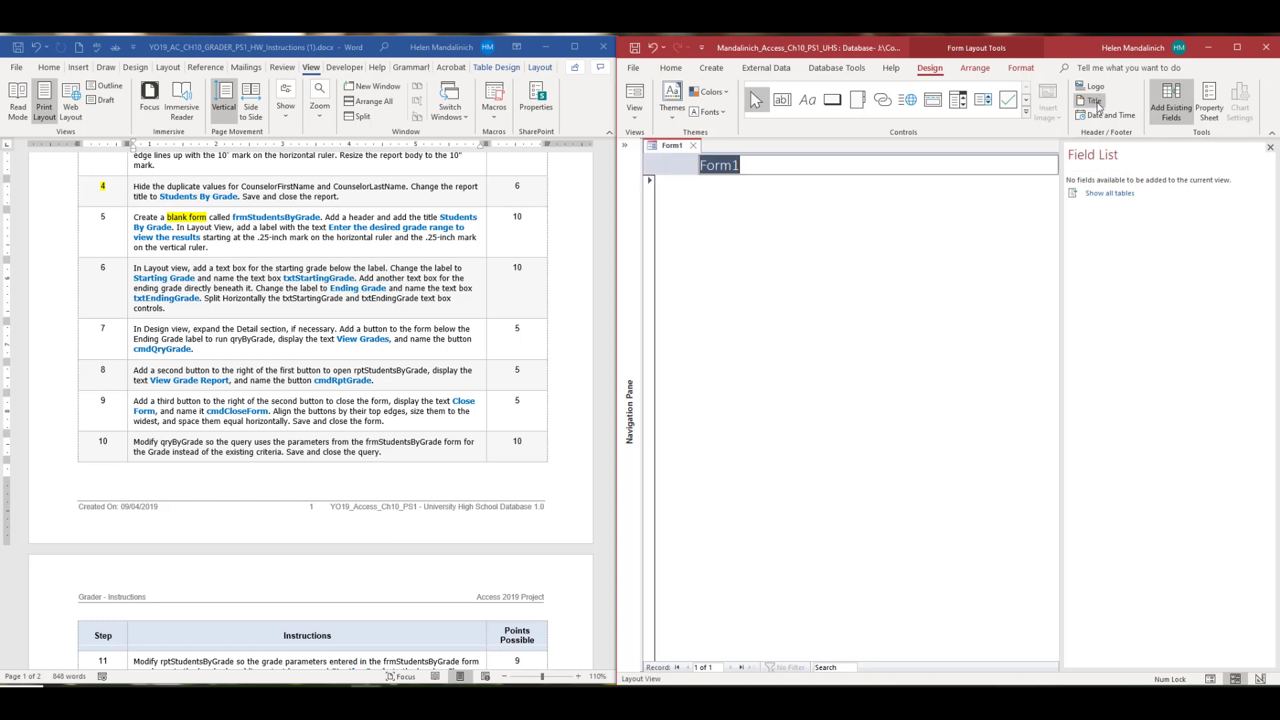
text(Stu)
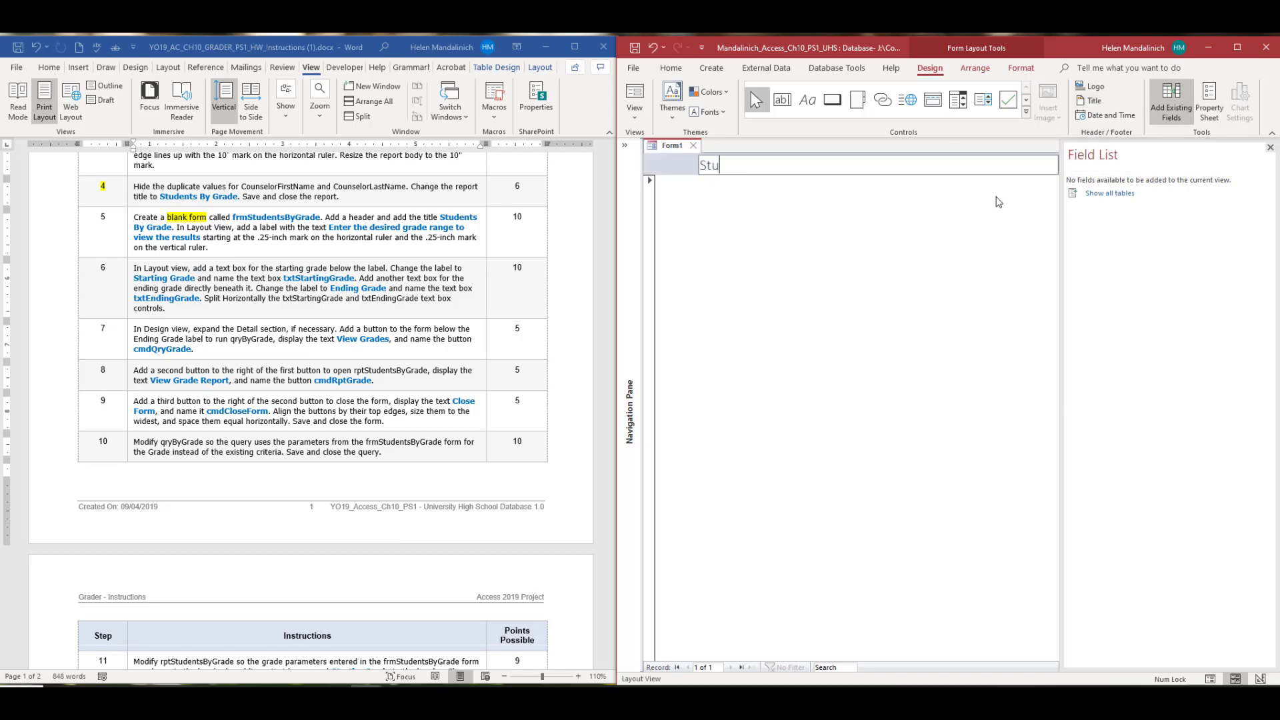
text(dent By Grade)
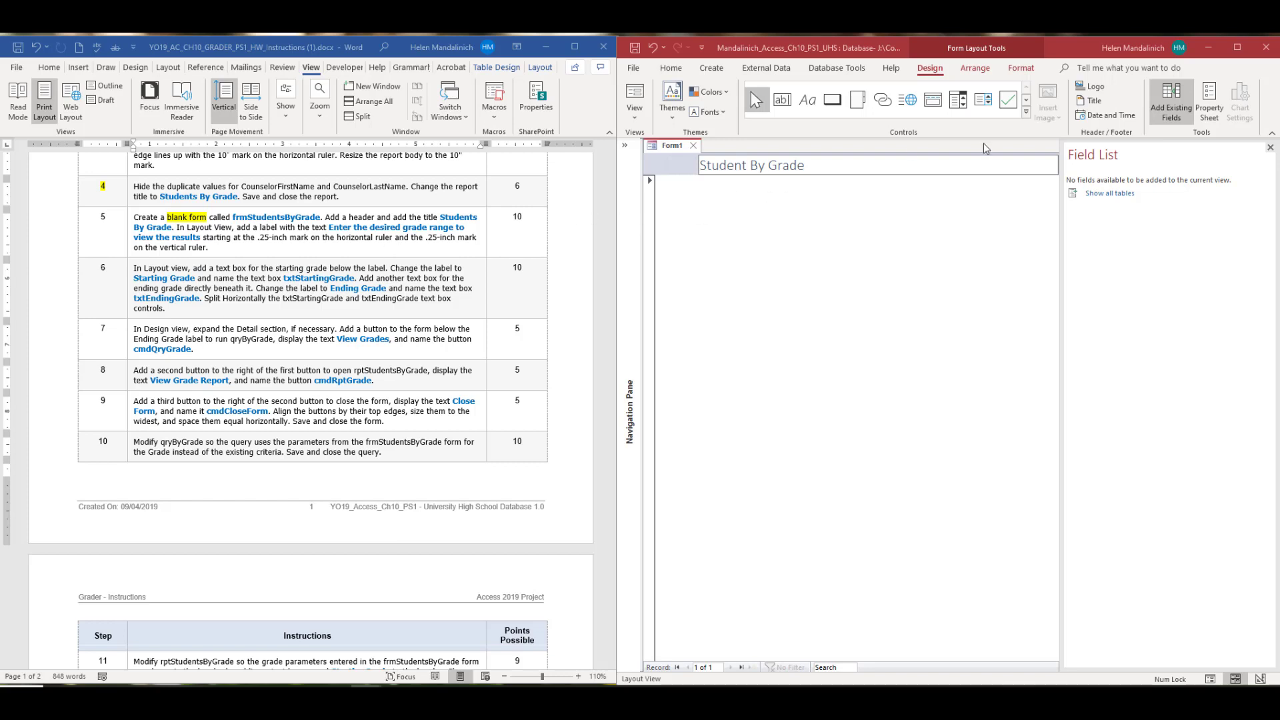
click(638, 115)
click(645, 204)
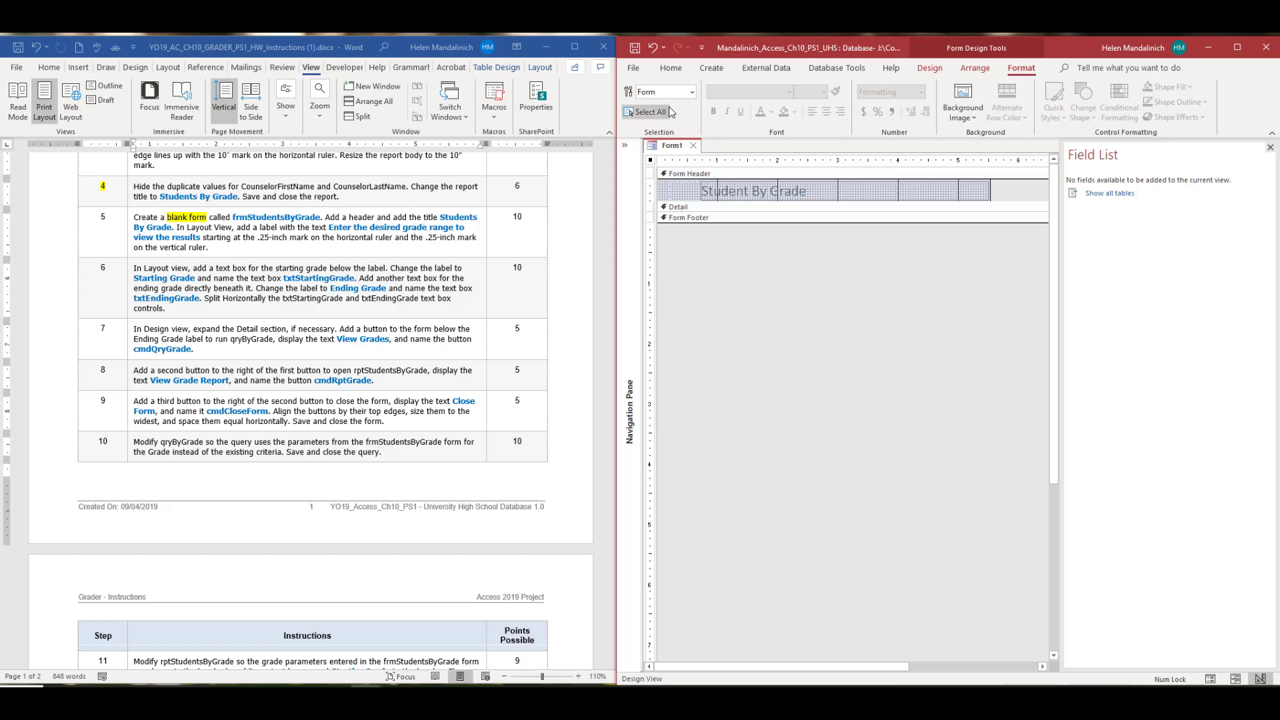
click(930, 68)
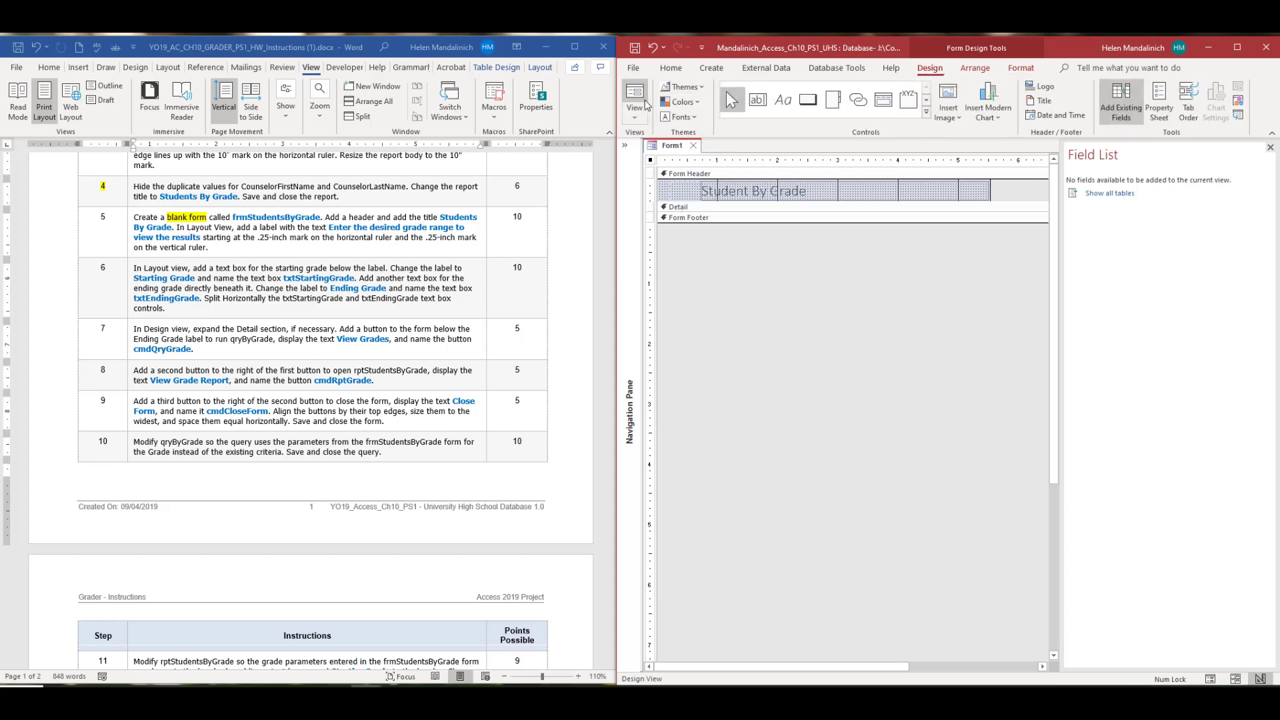
click(634, 114)
click(677, 173)
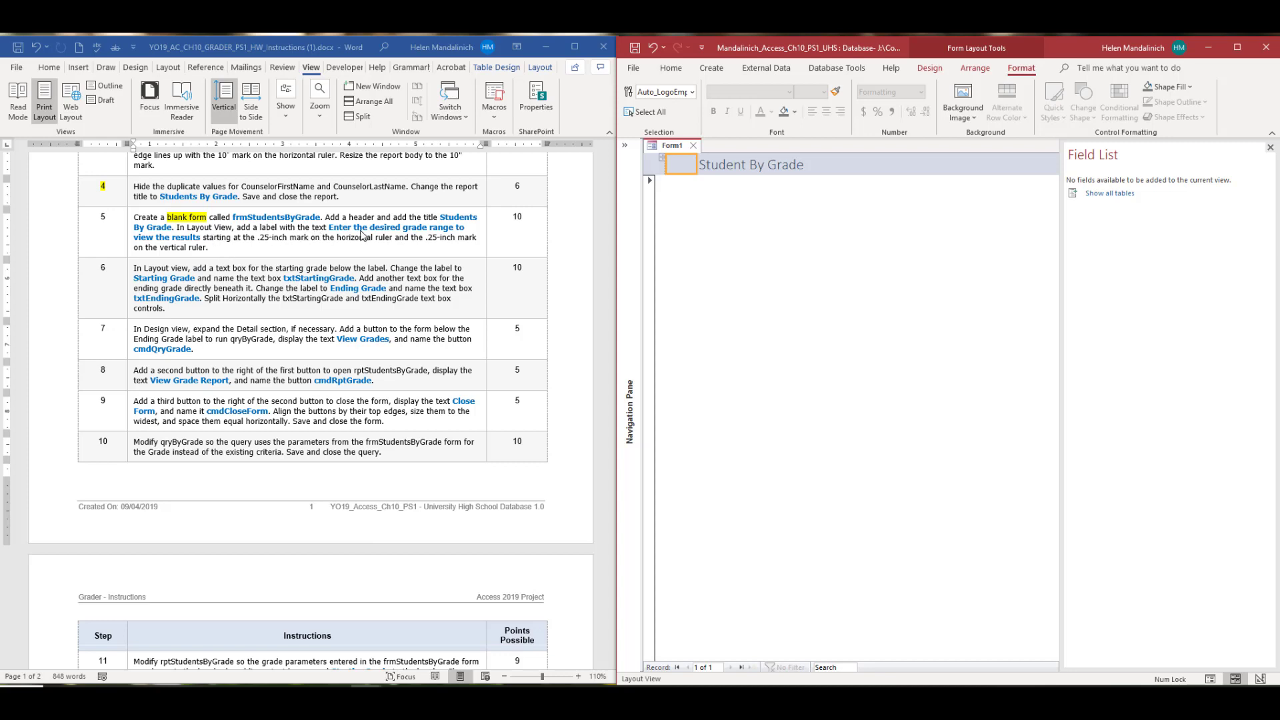
click(665, 193)
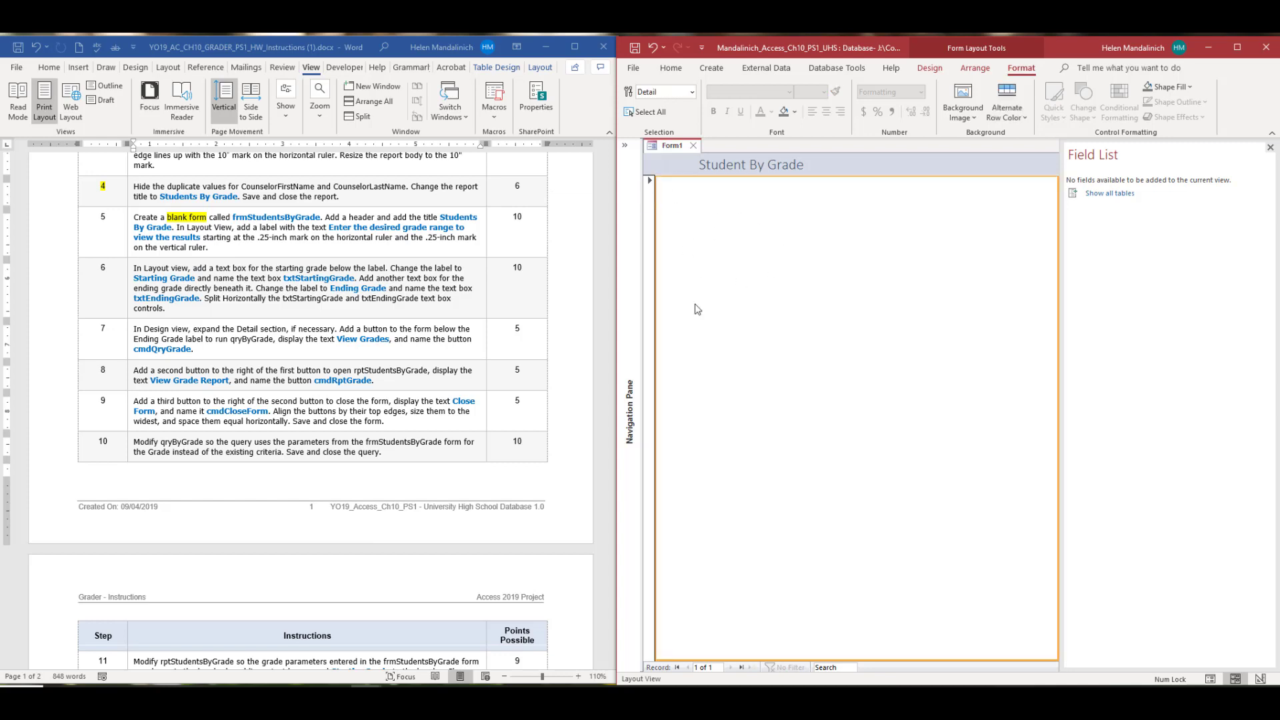
click(930, 67)
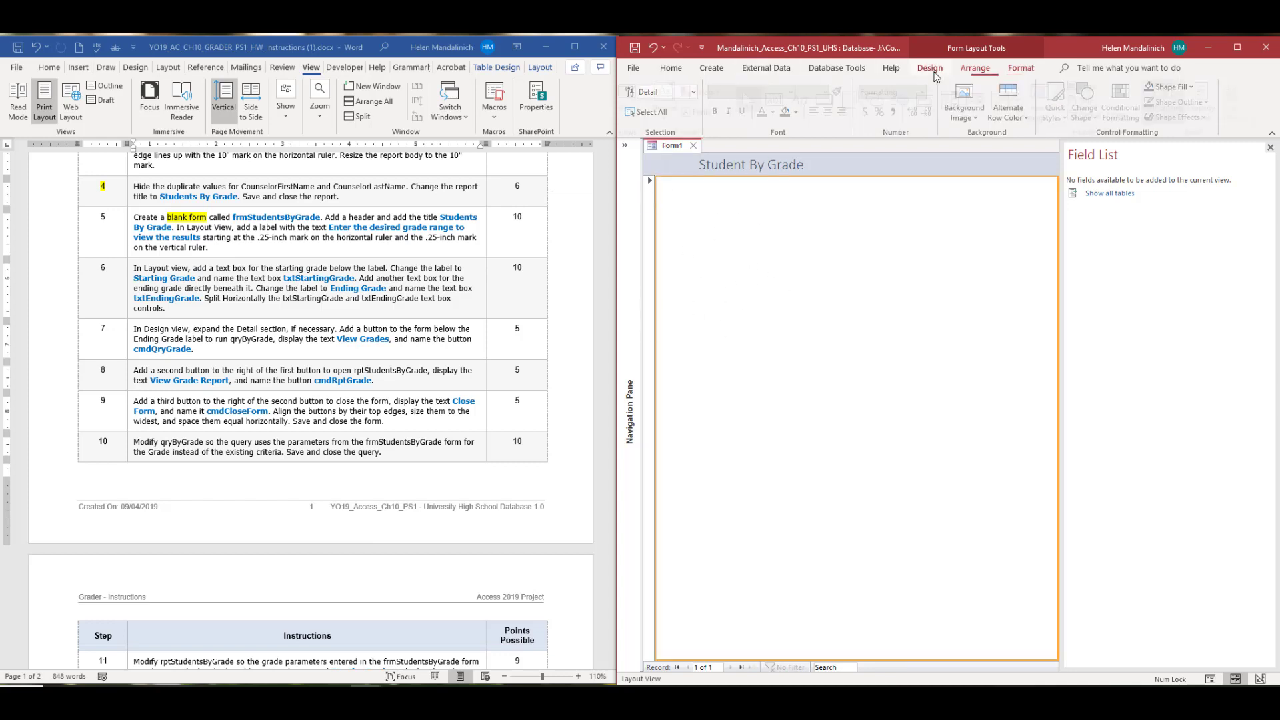
click(803, 100)
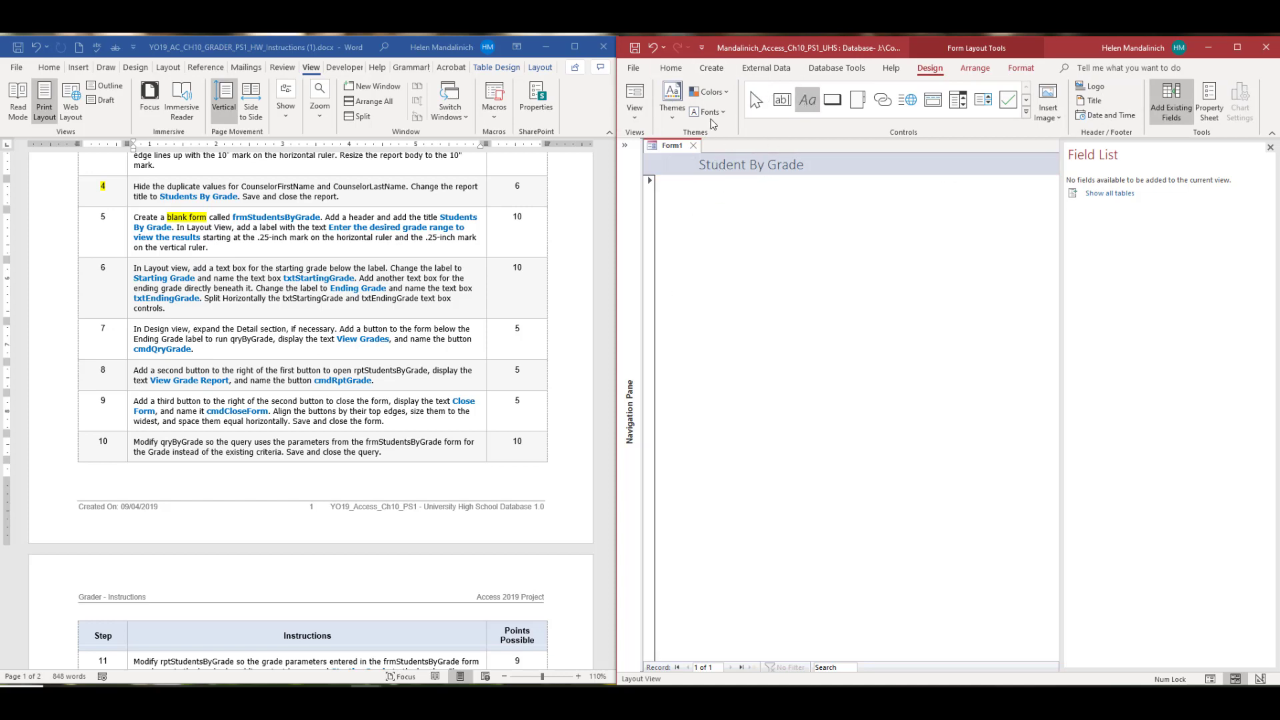
Show the form in Design view and expand the Detail section to about 2.3 inches tall.
click(641, 117)
click(675, 203)
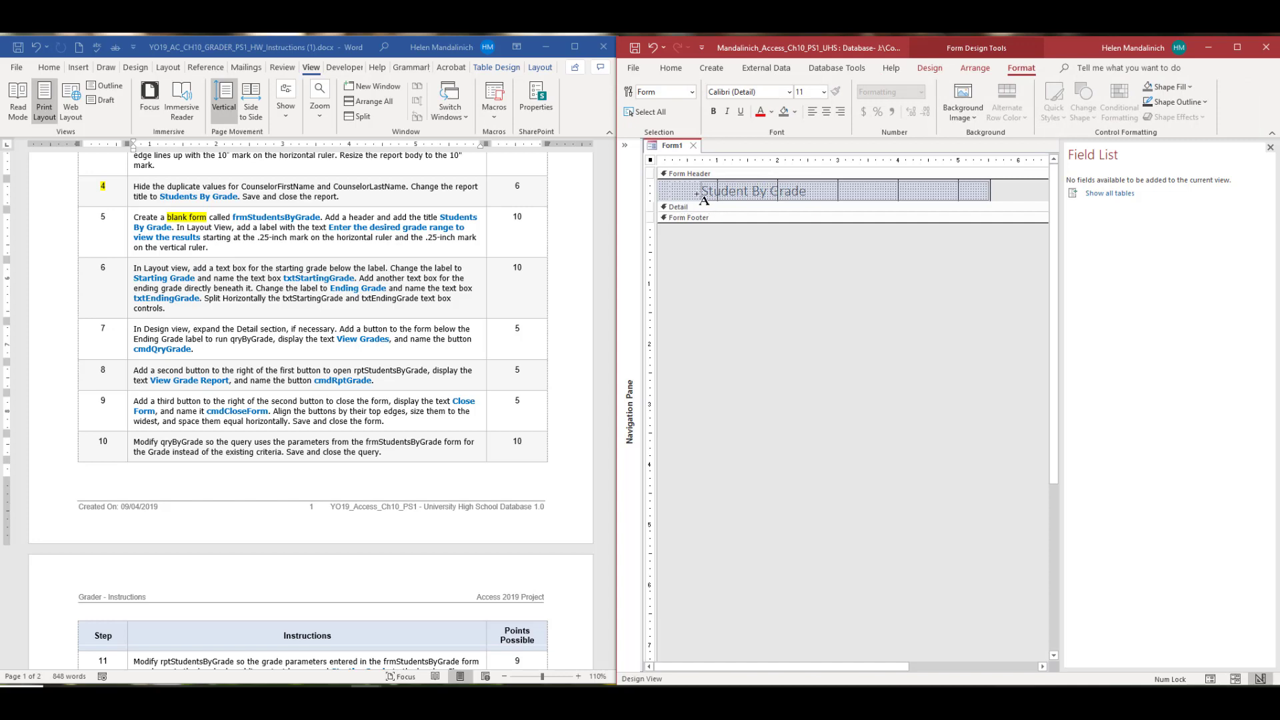
click(931, 68)
click(782, 100)
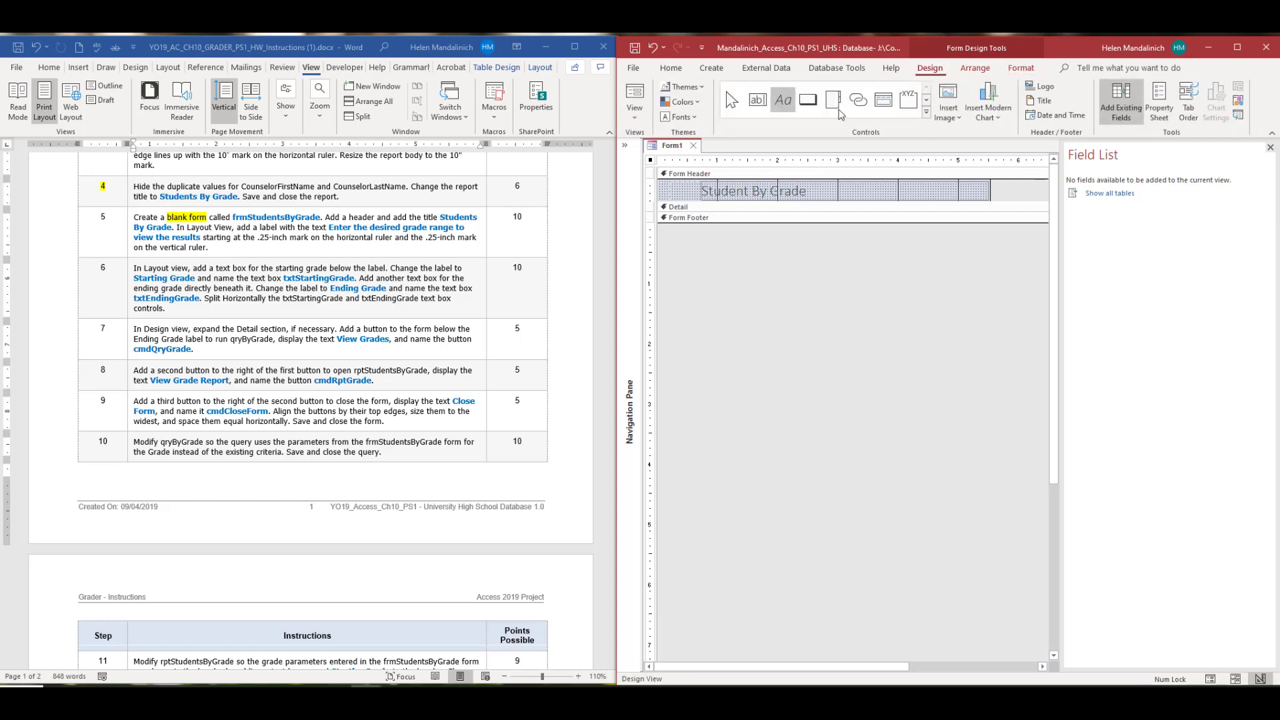
click(703, 256)
drag(699, 212, 738, 350)
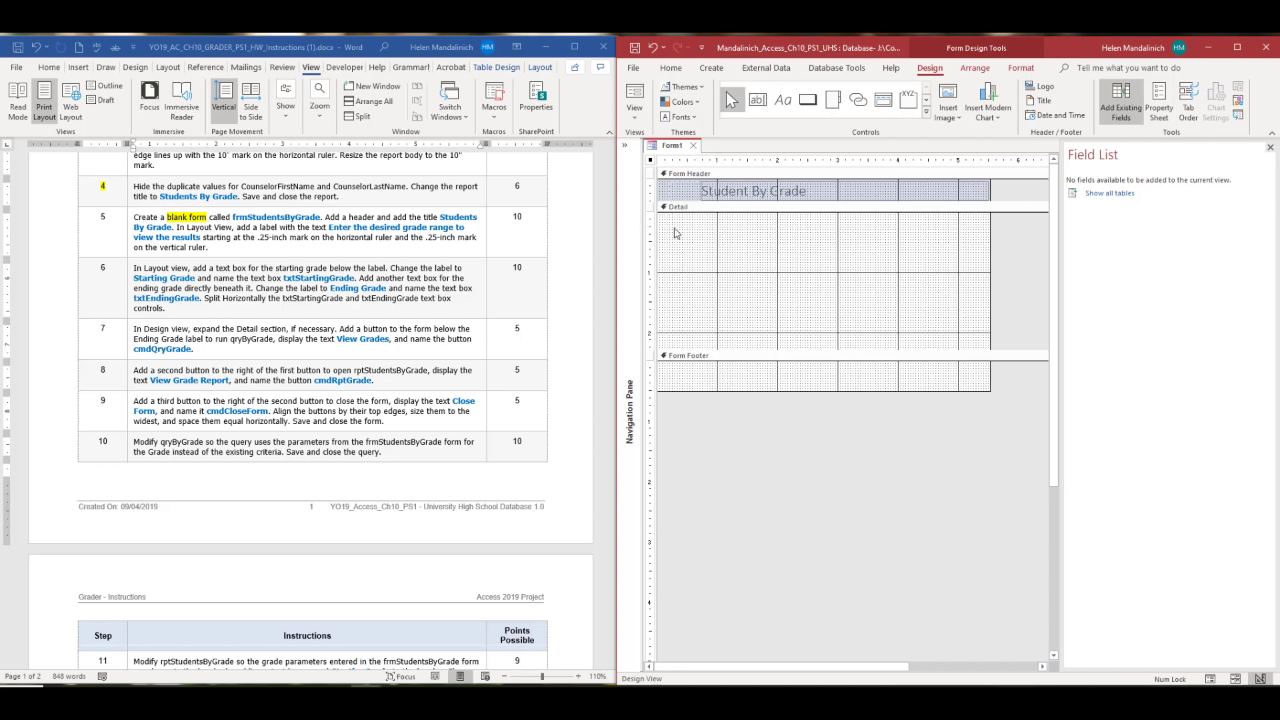
Add a label in the Detail section reading "Enter the desired grade report range to view the results", with the field list closed.
click(1270, 149)
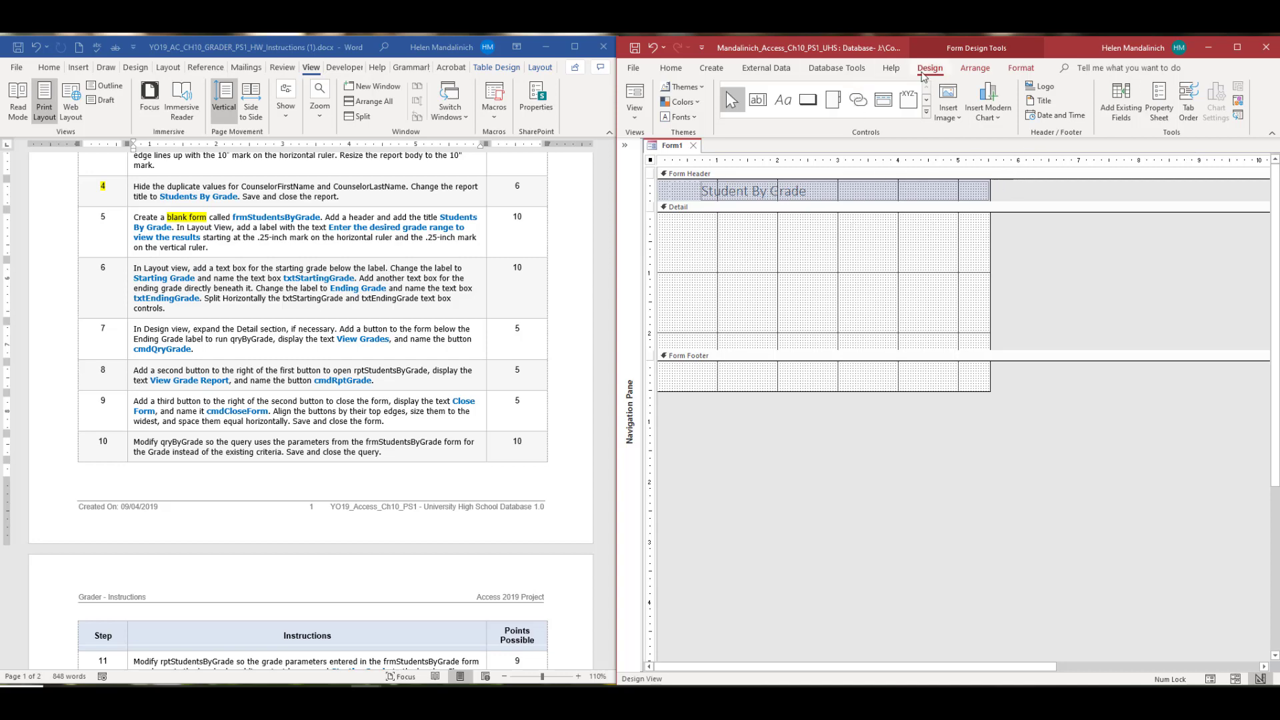
click(782, 110)
click(677, 225)
text(Enter the desired grade re)
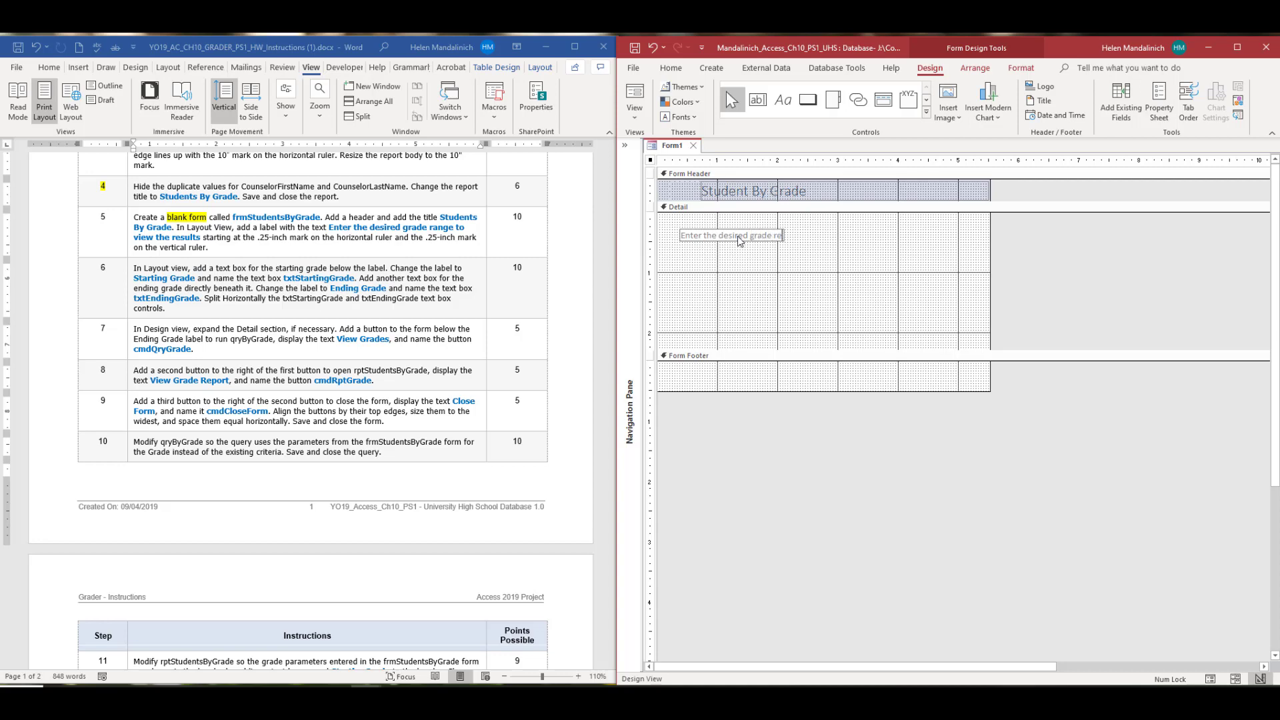
text(port range to view the results)
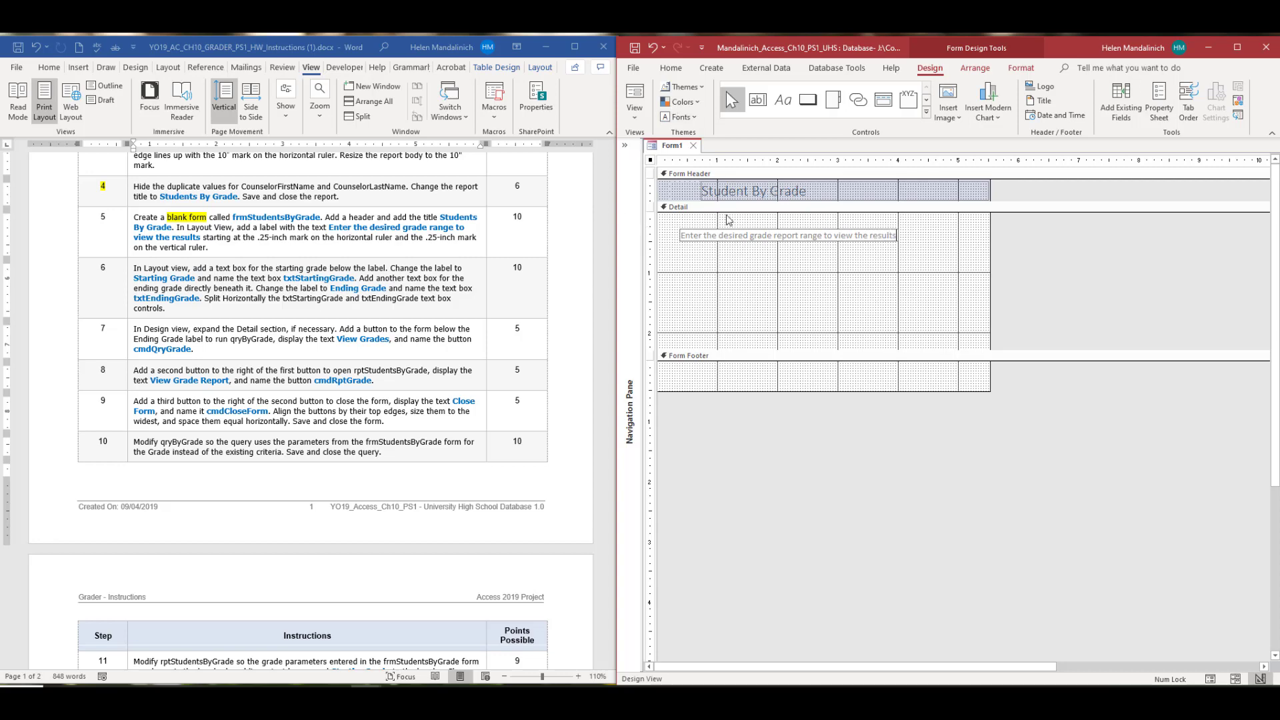
click(719, 251)
Set the instruction label's Top and Left positions to 0.25 inches, then close its properties.
click(712, 235)
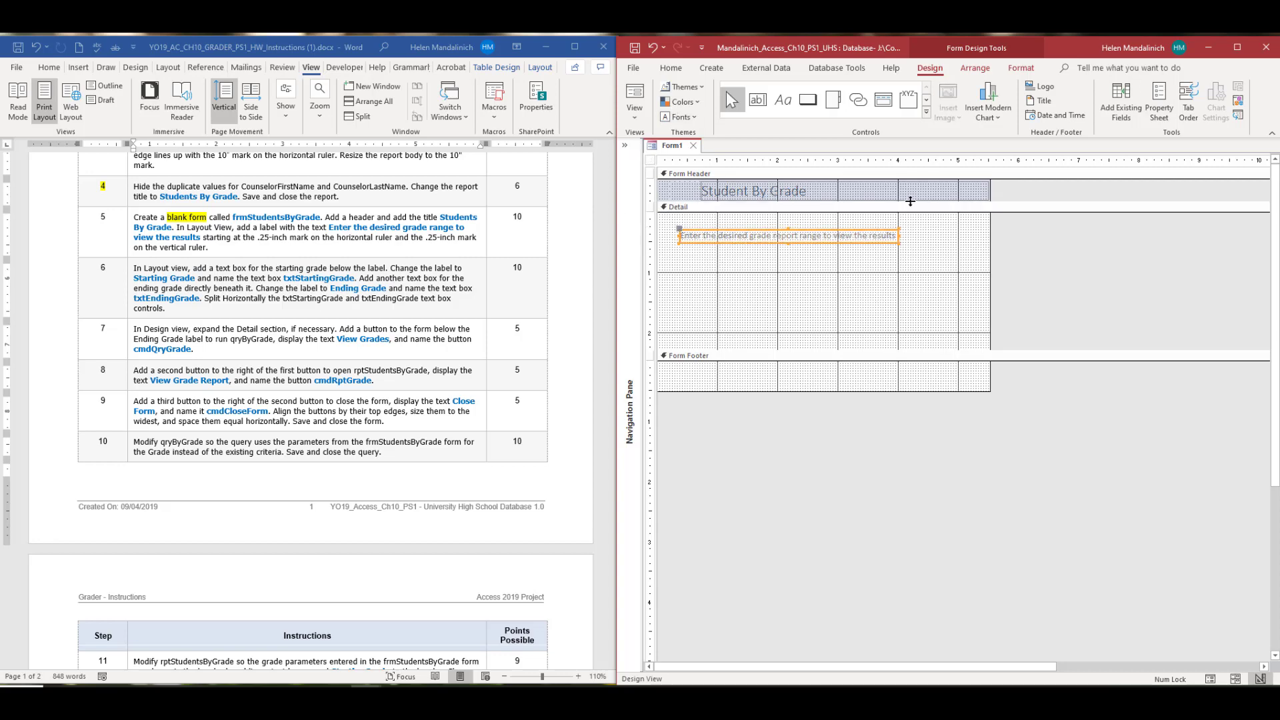
click(1159, 105)
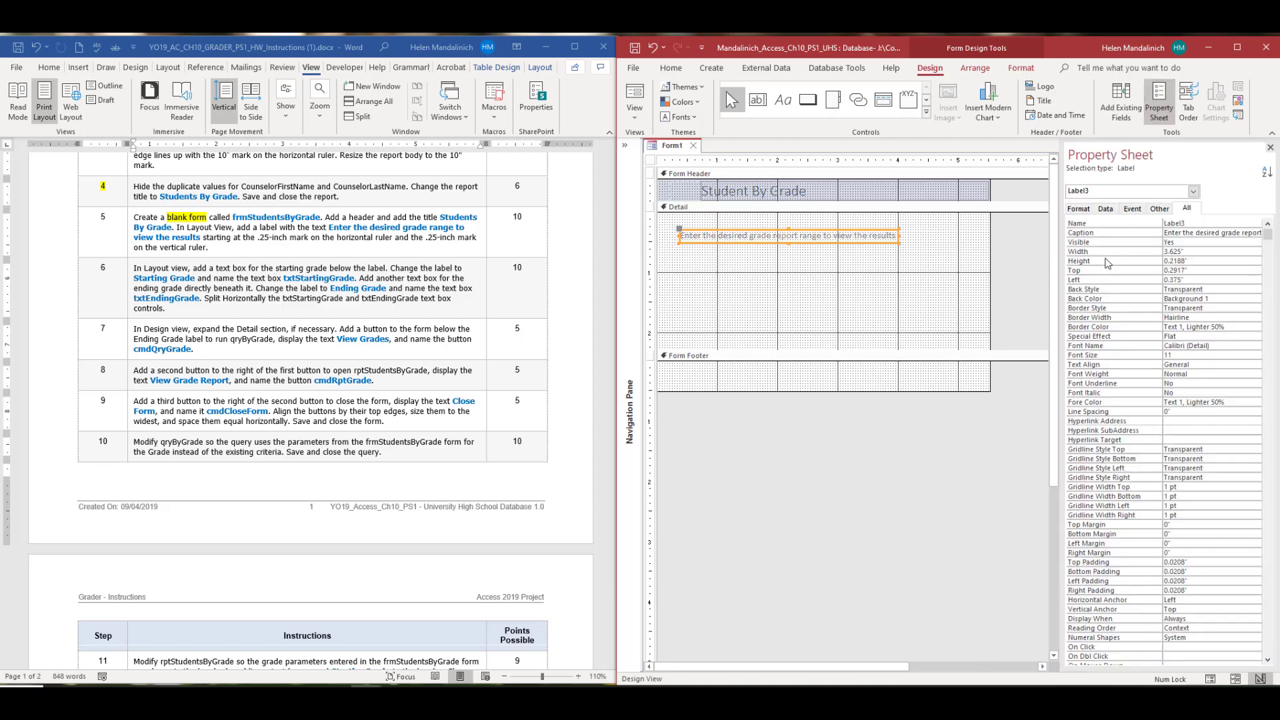
drag(1216, 272, 1118, 274)
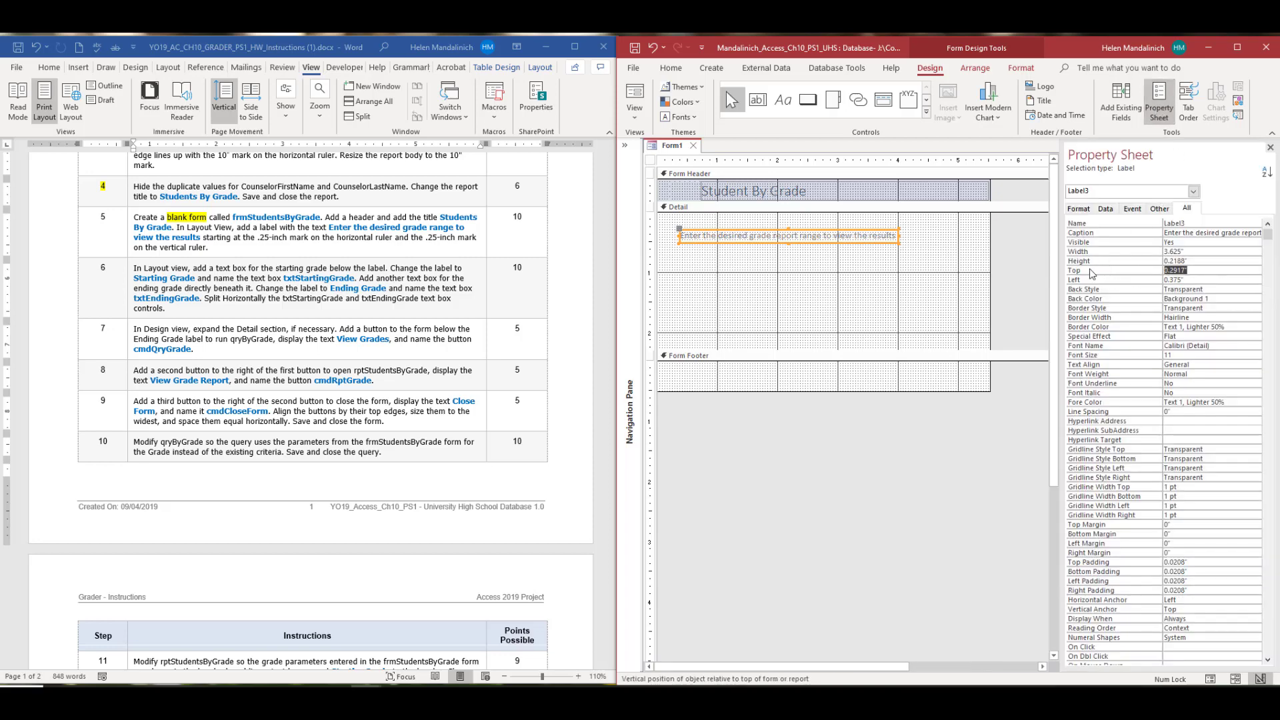
key(Delete)
drag(1210, 280, 1127, 277)
text(.)
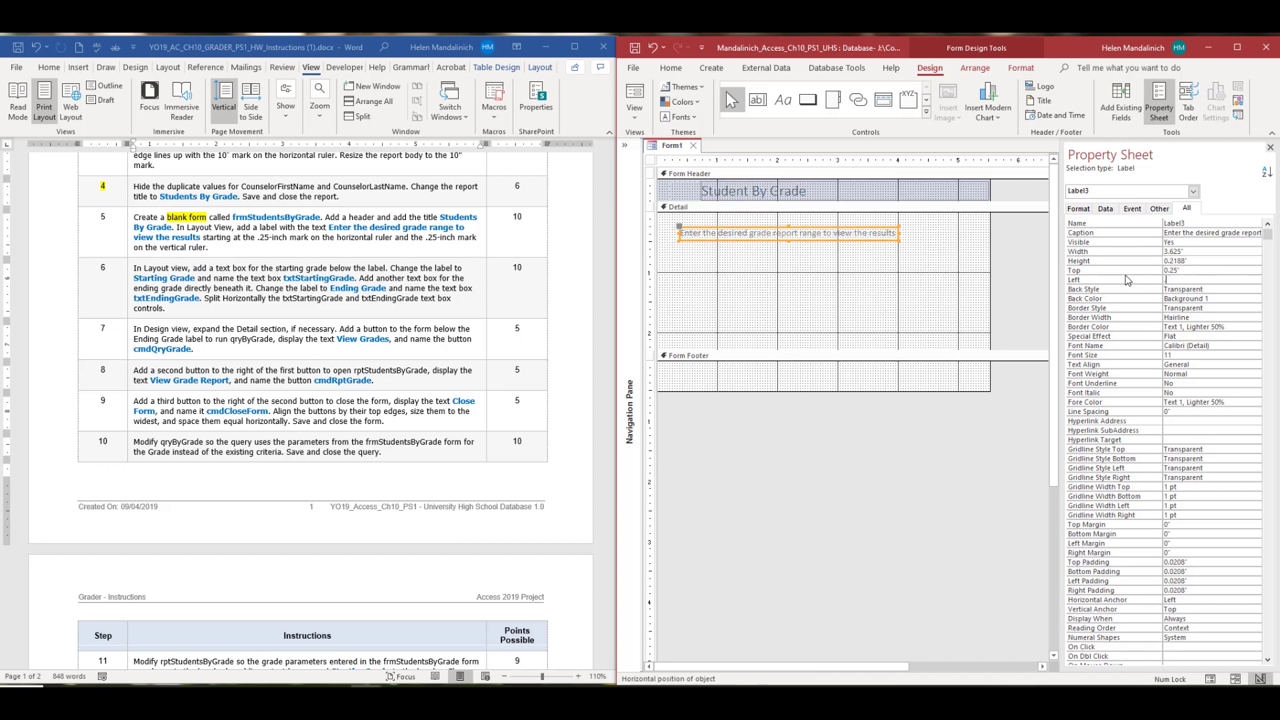
key(Return)
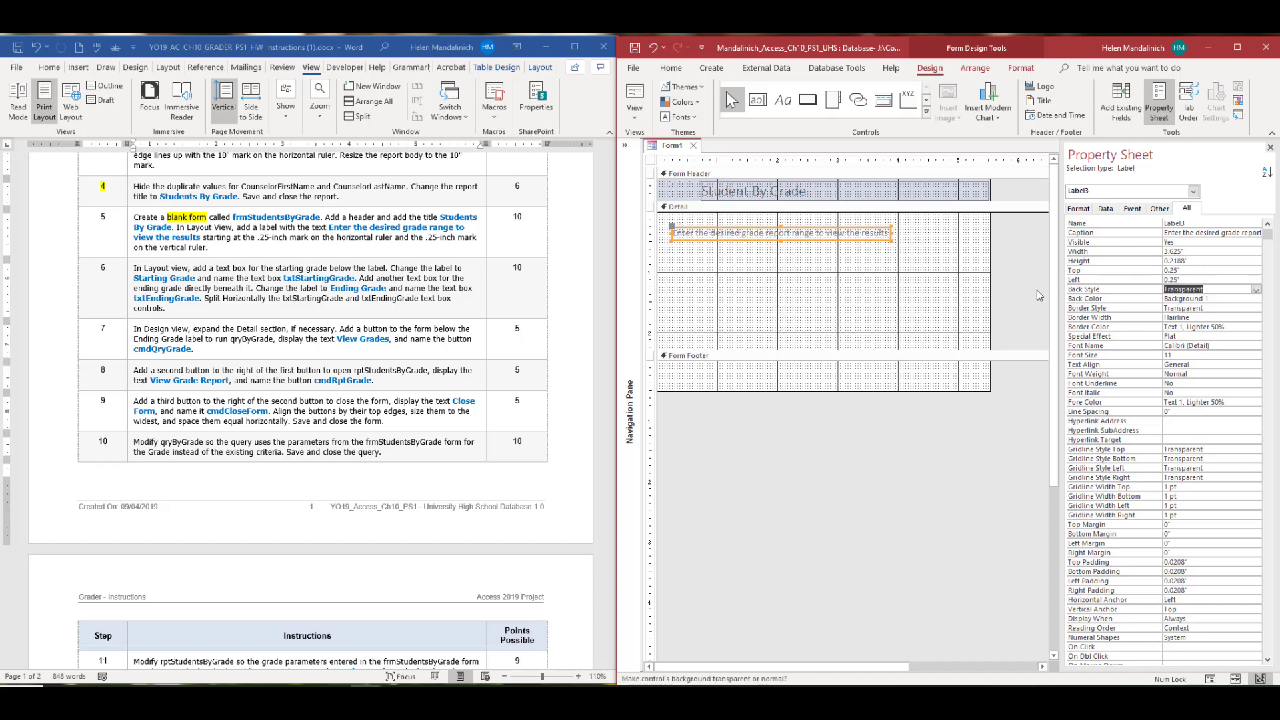
click(1270, 147)
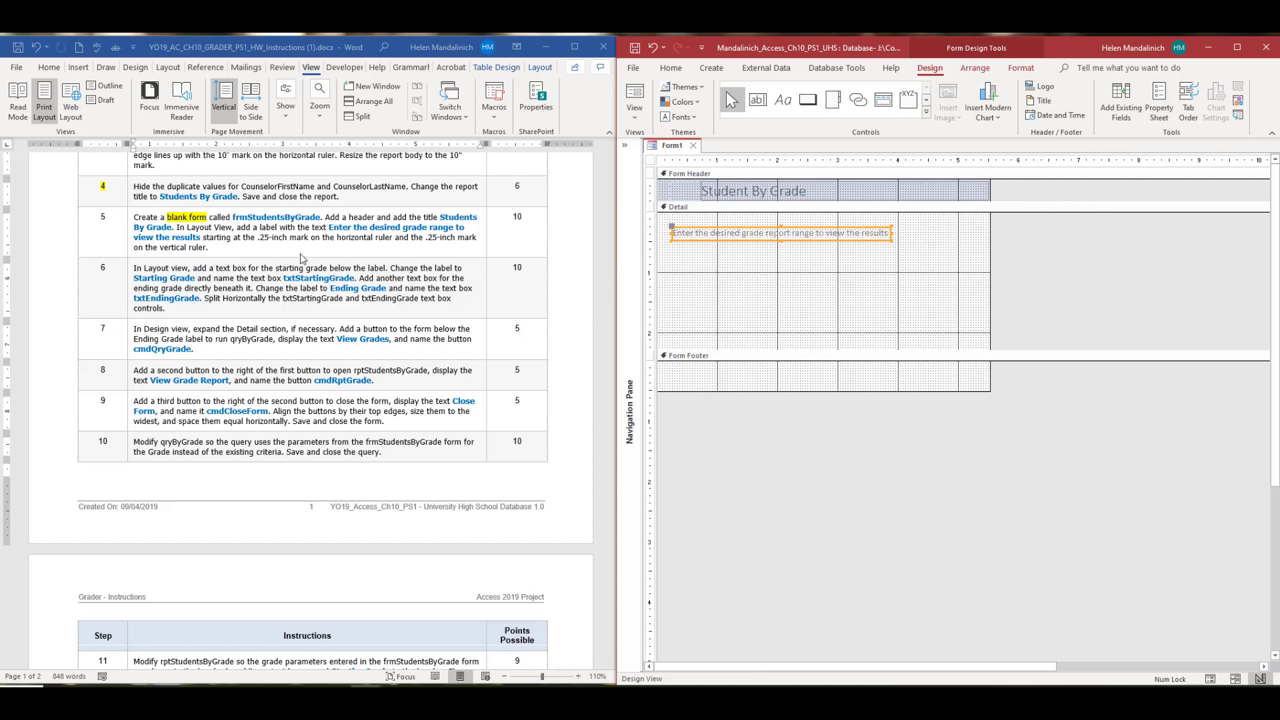
Highlight step number 5 in yellow in the Word instructions.
click(207, 217)
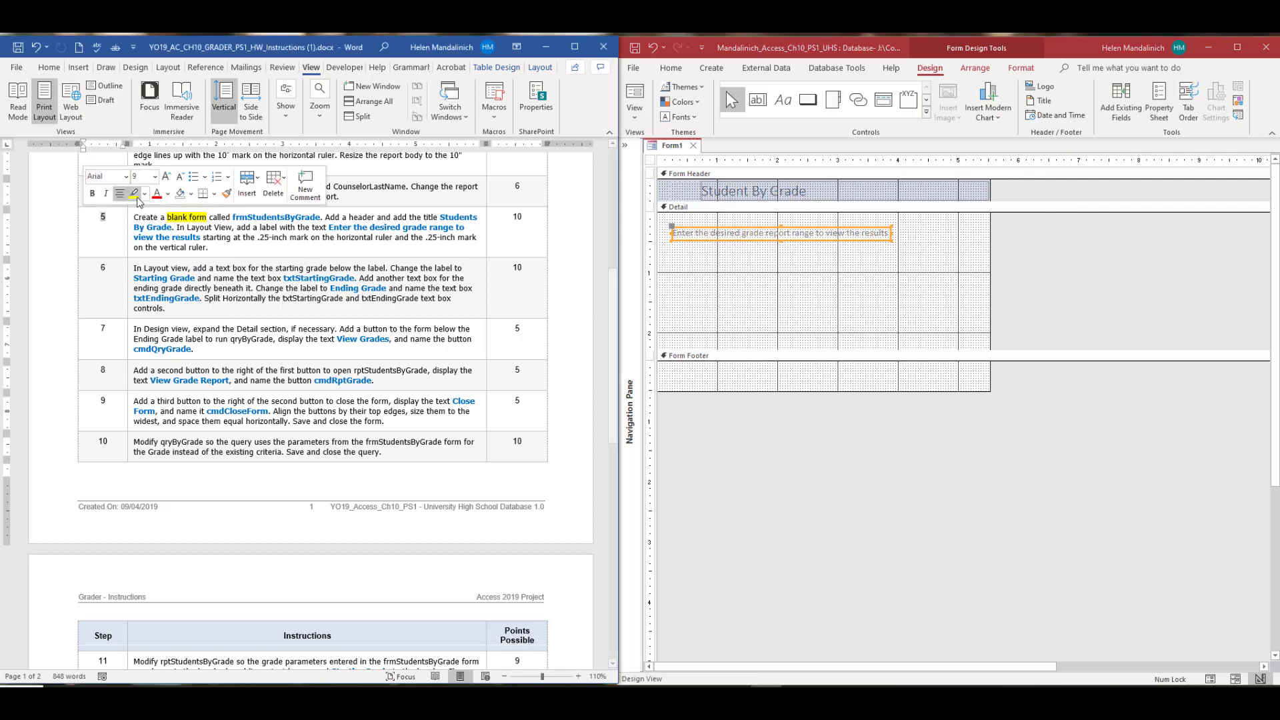
click(133, 196)
scroll(400, 445, down, 2)
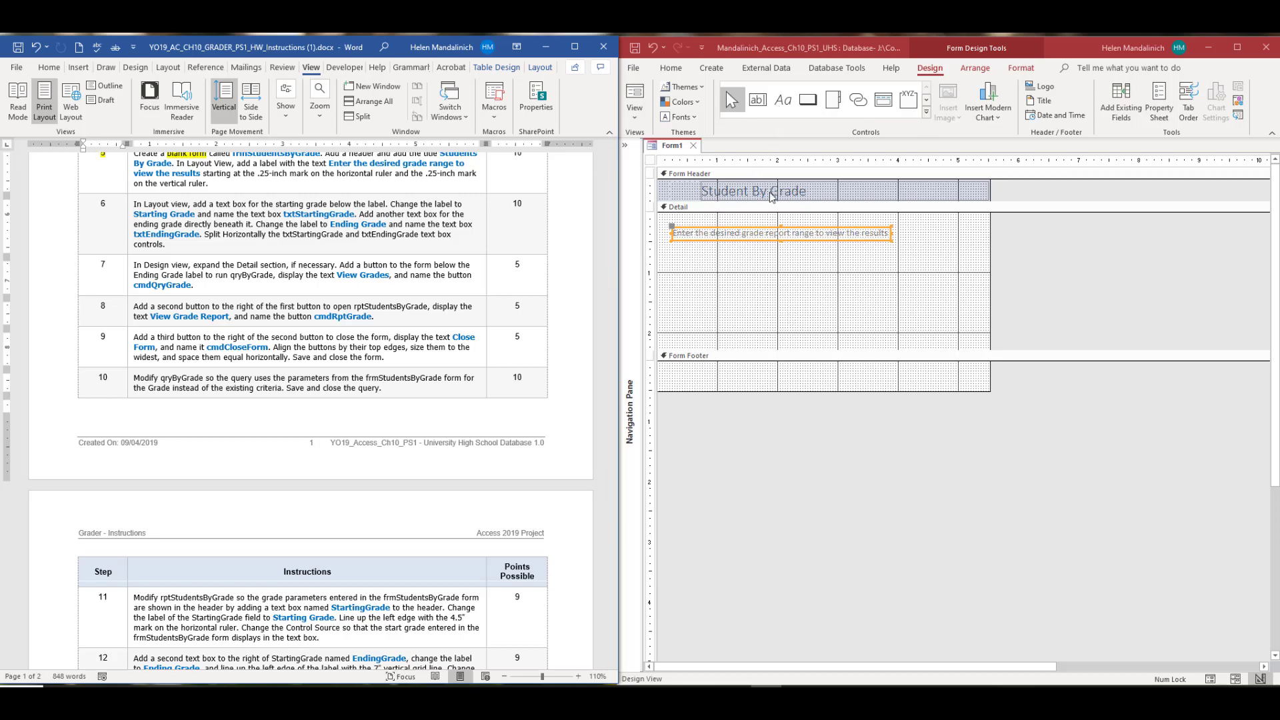
Add a text box below the instruction label in the Access form and change its attached label to "Starting Grade".
click(764, 260)
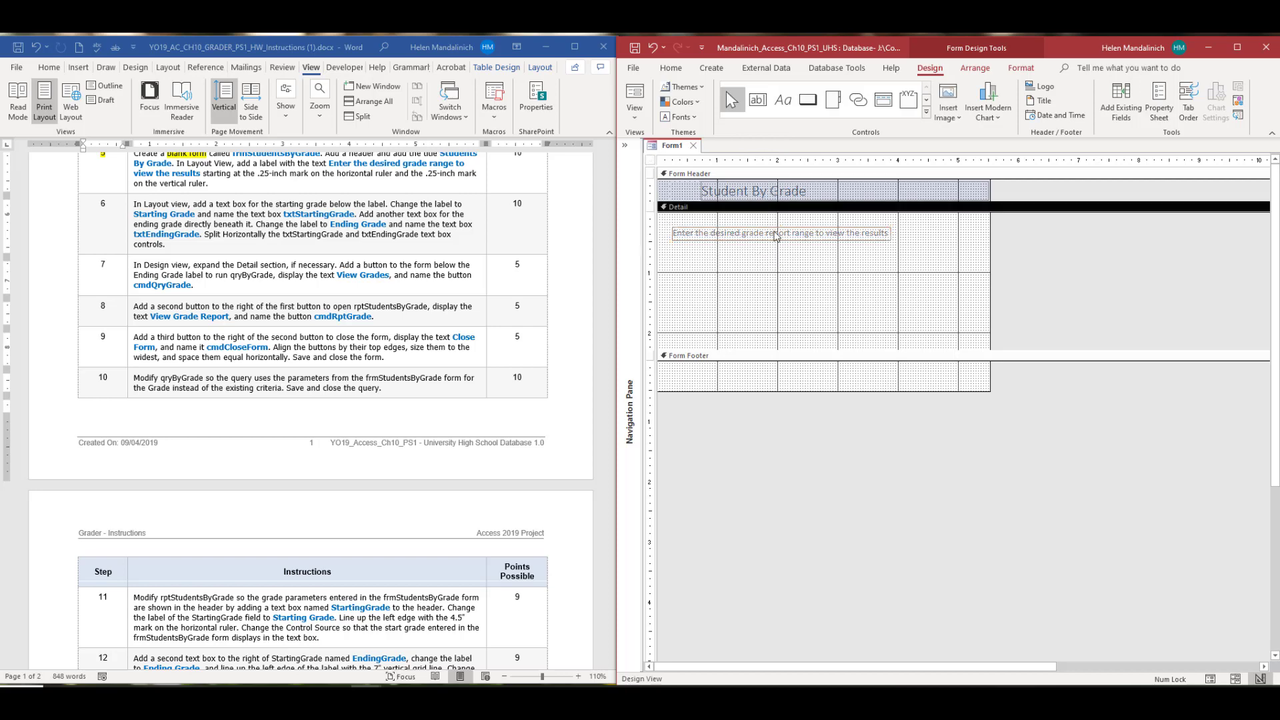
click(757, 99)
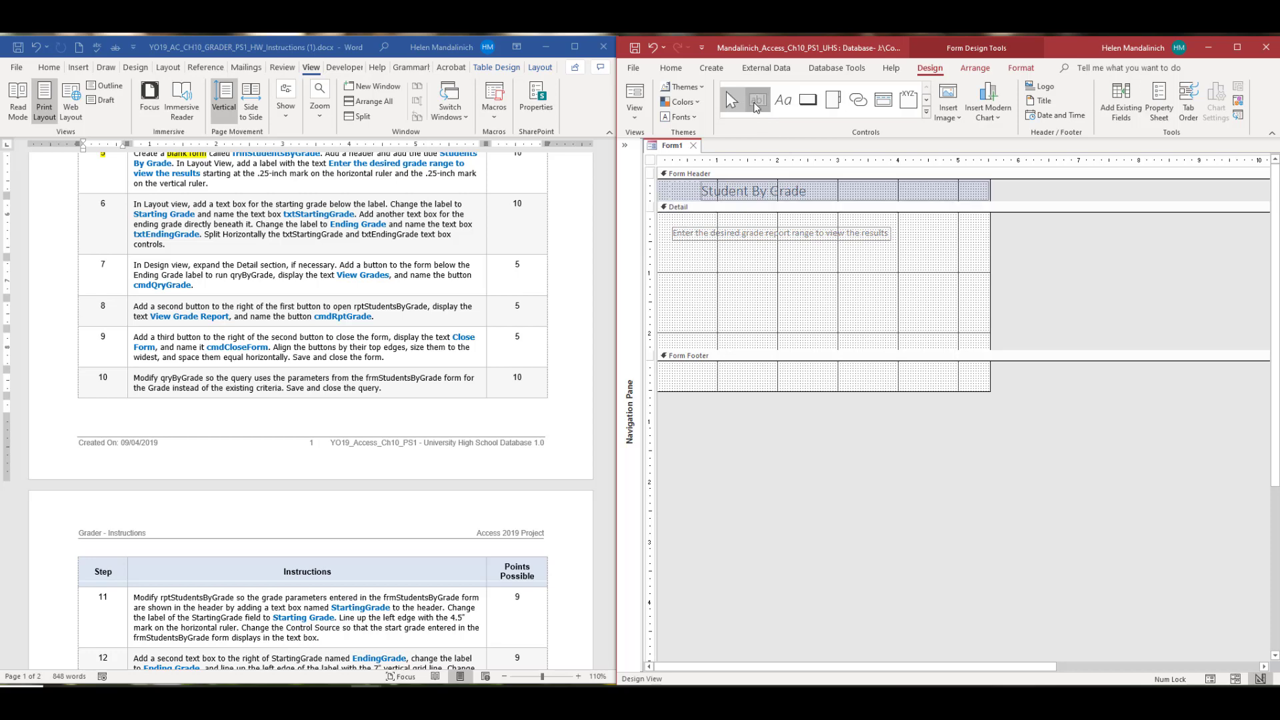
click(760, 252)
double_click(693, 260)
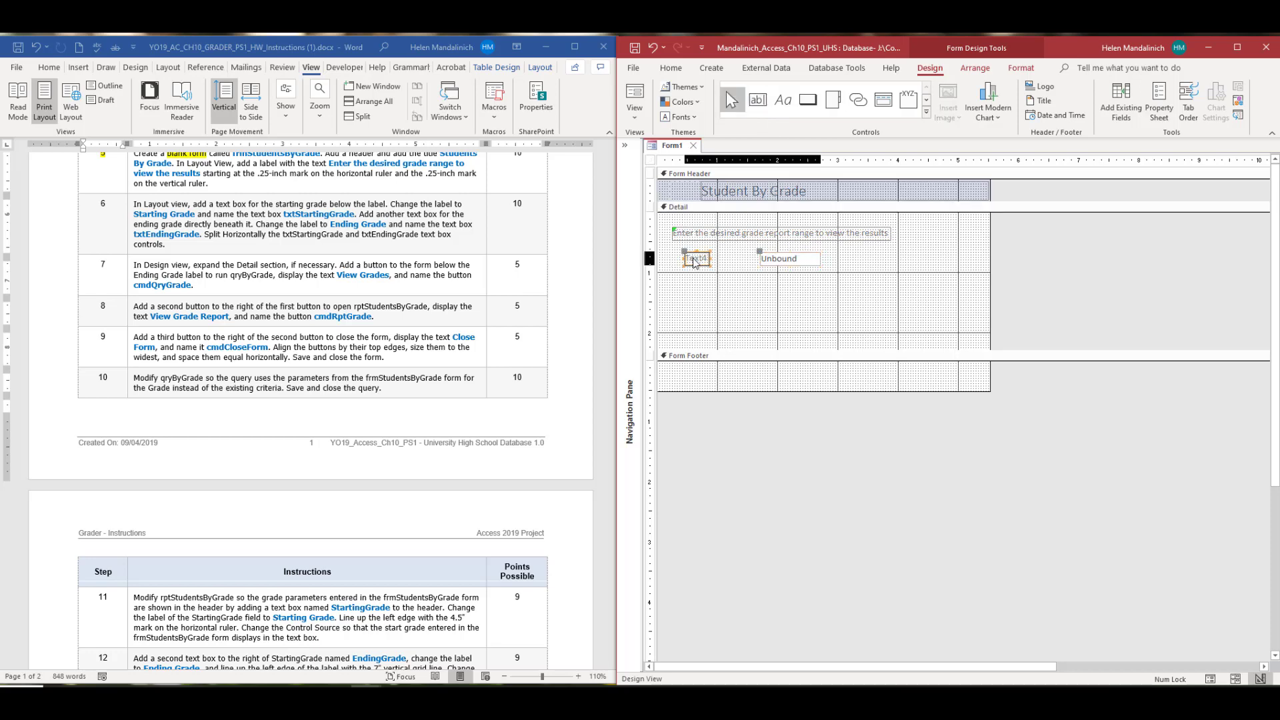
drag(689, 259, 714, 260)
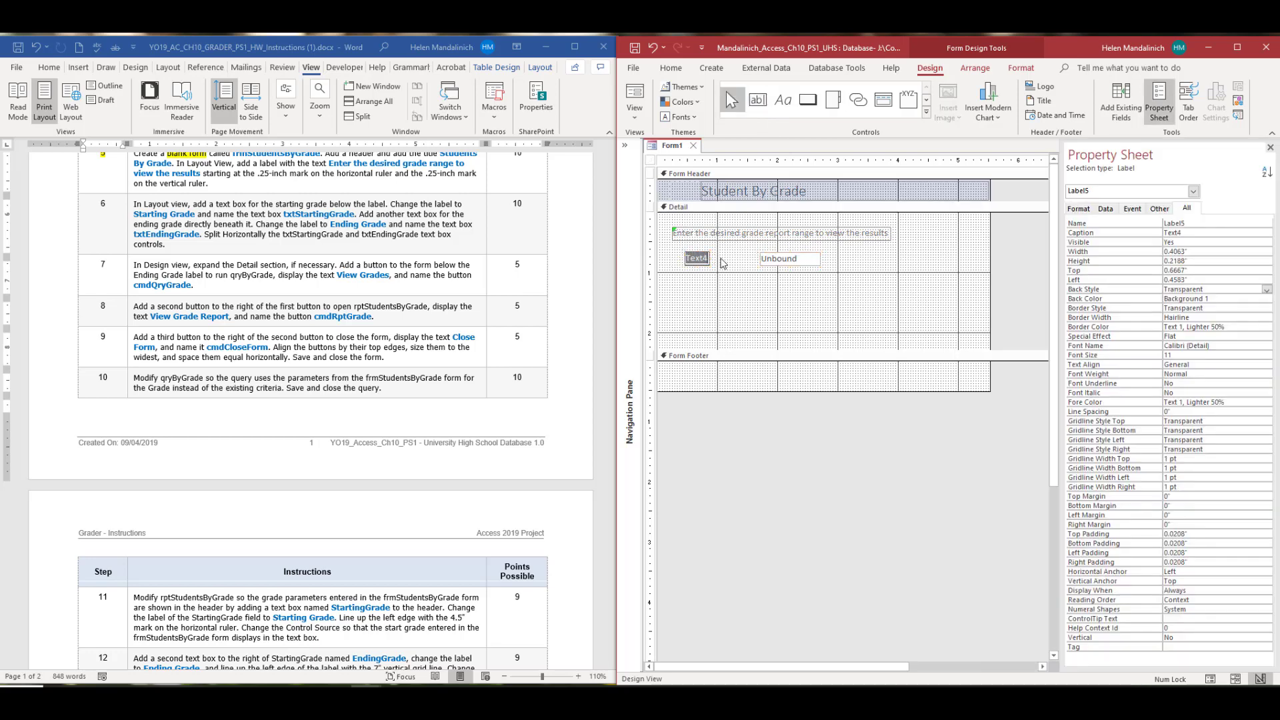
text(Starting Grade)
key(Return)
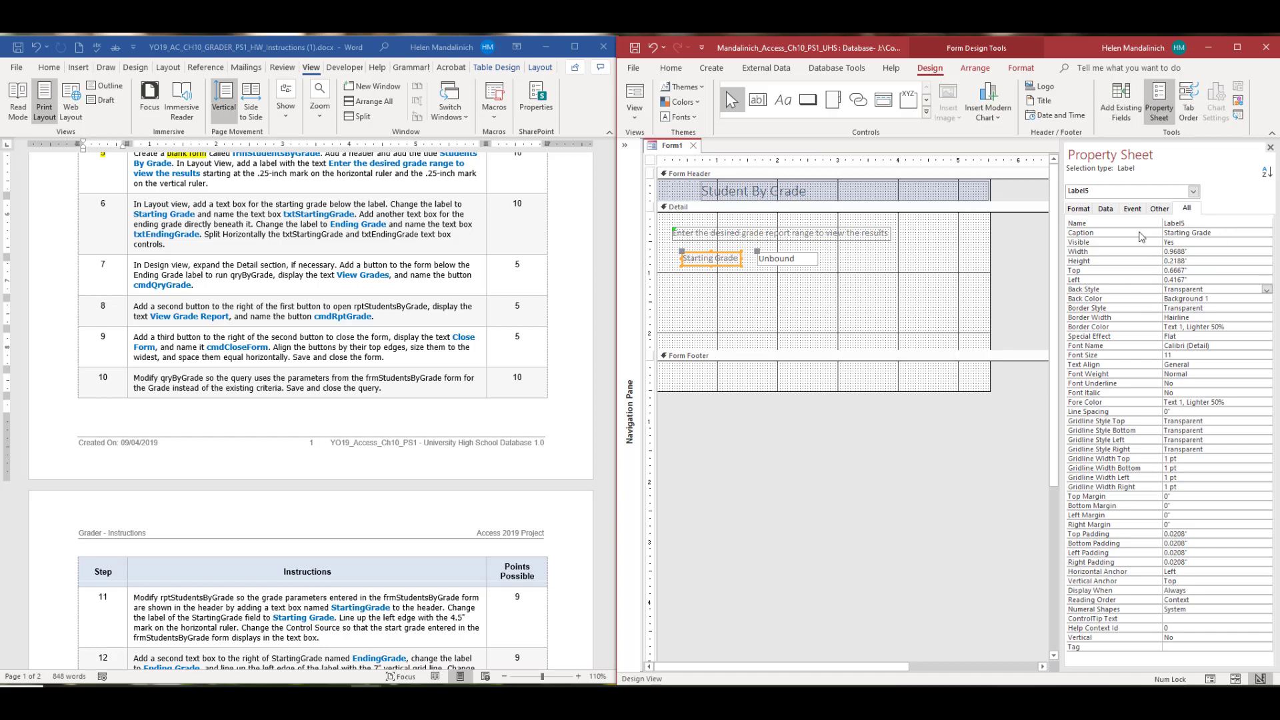
Name the text box beside the Starting Grade label txtStartingGrade.
shift+click(779, 266)
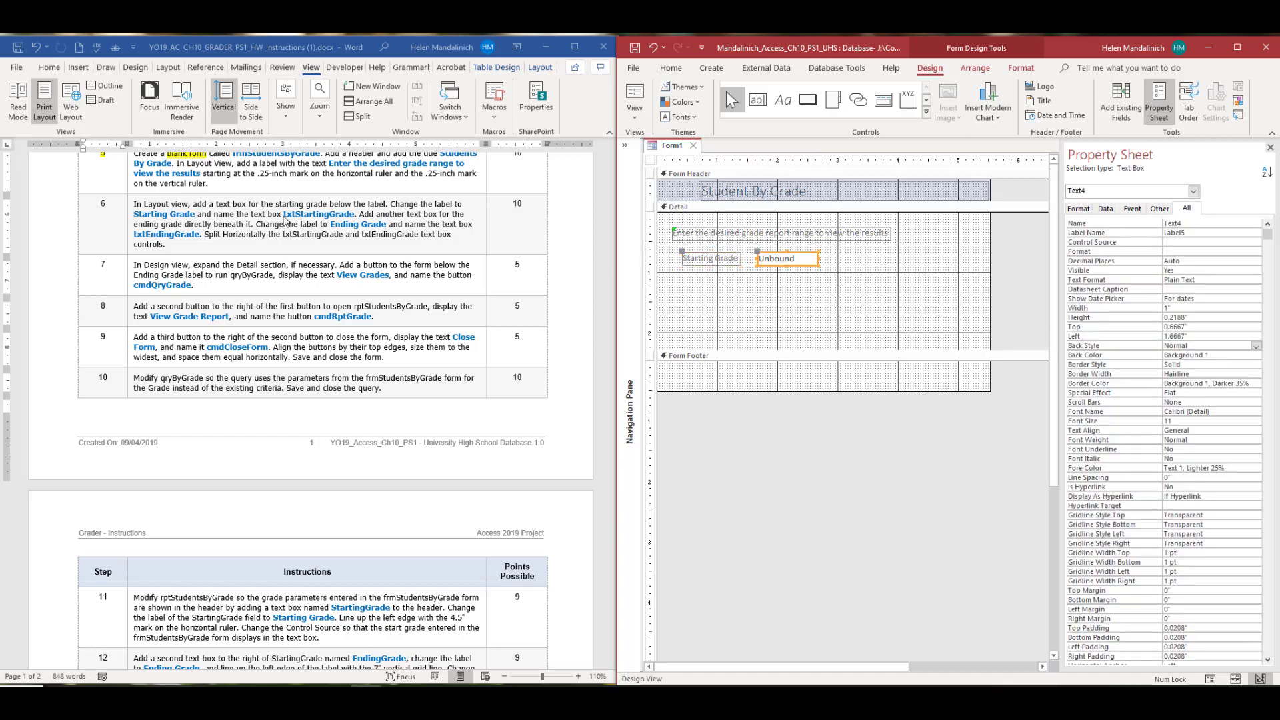
double_click(1193, 225)
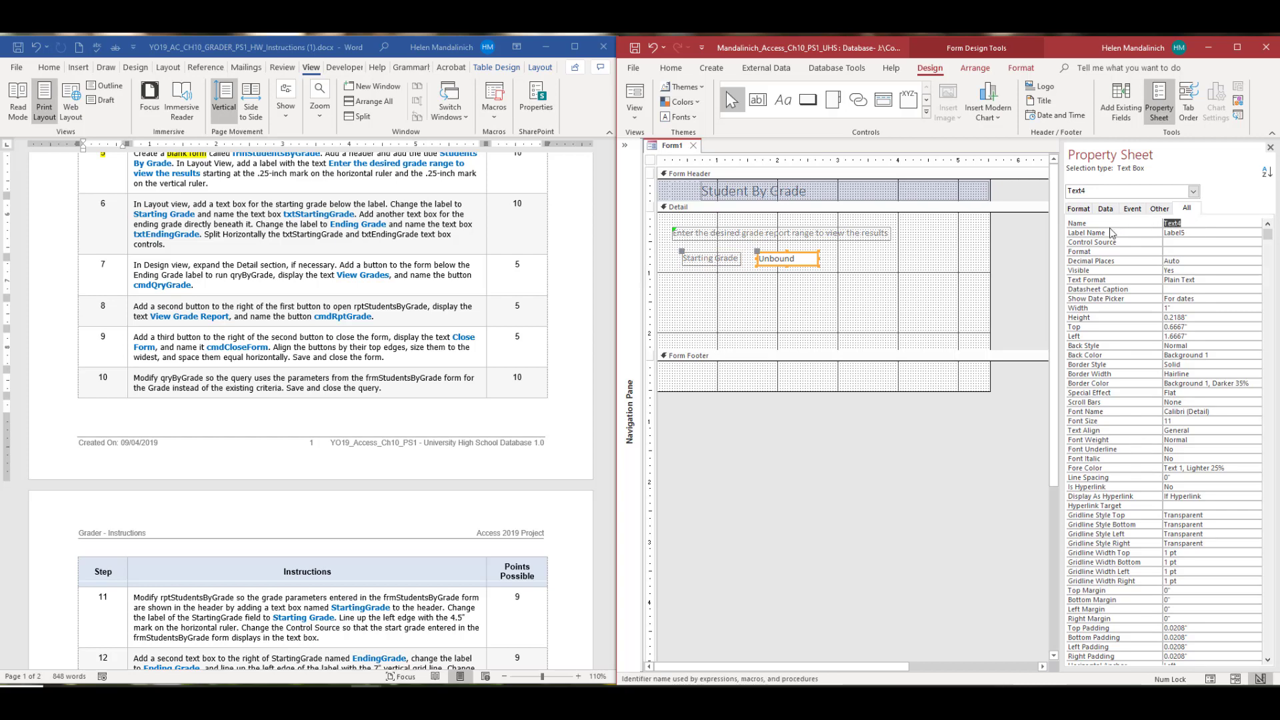
text(txtStartingGrade)
click(838, 310)
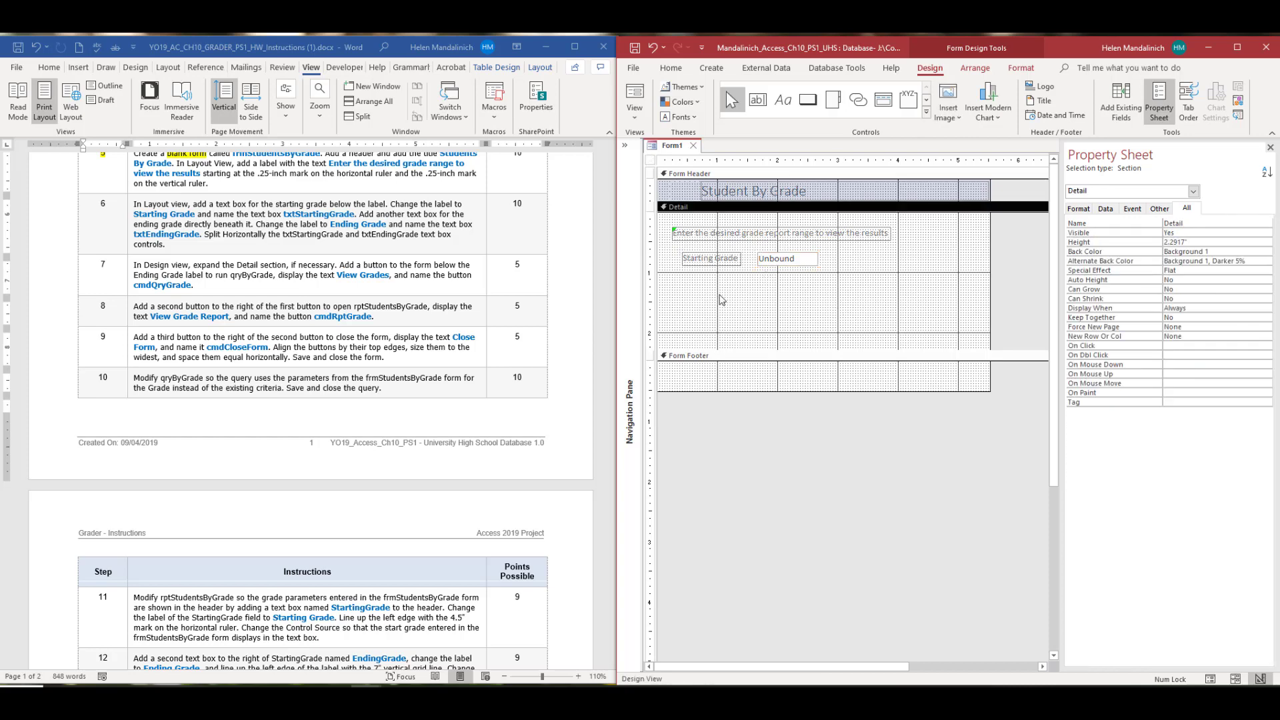
Add a second text box directly beneath the starting grade text box and change its attached label to "Ending Grade".
click(757, 100)
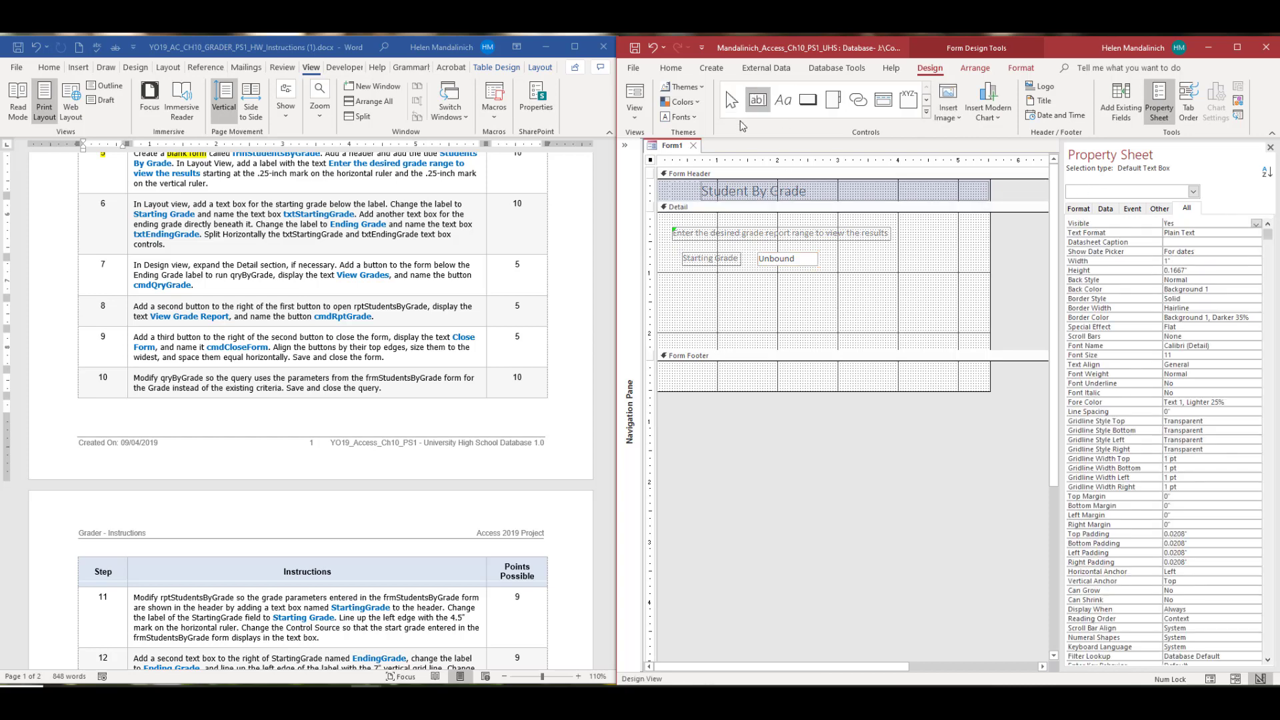
click(758, 275)
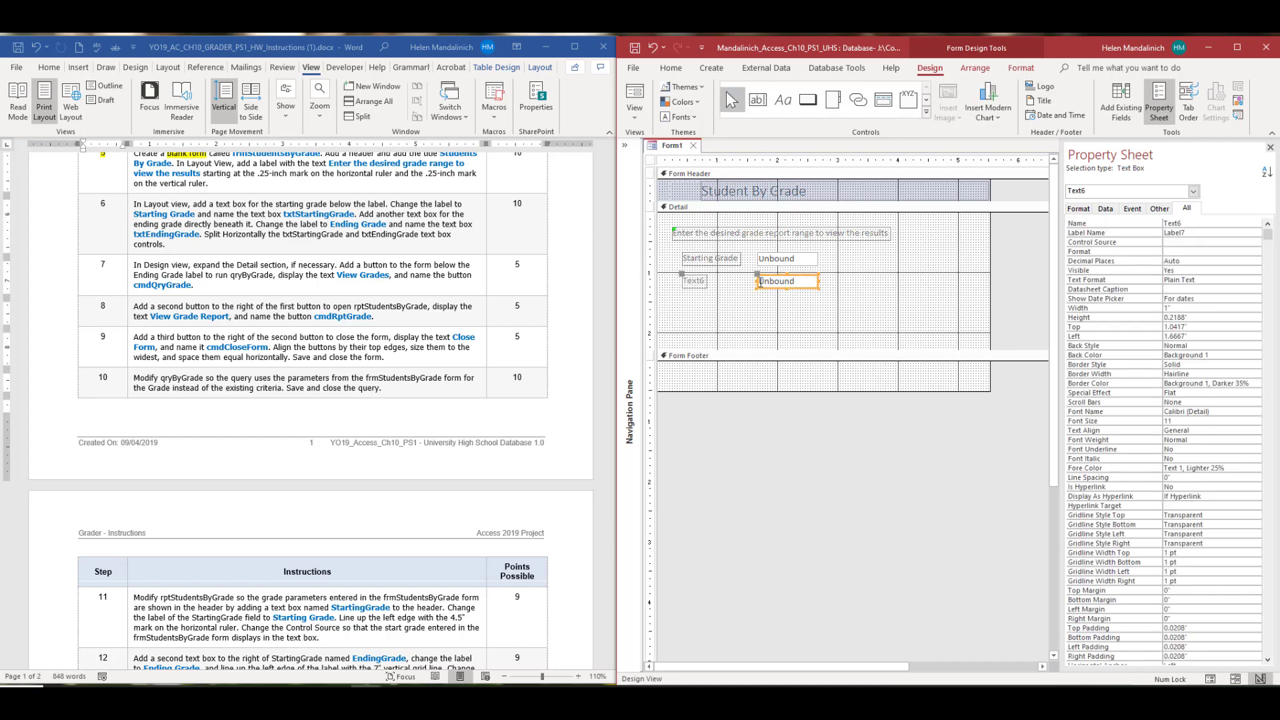
click(698, 280)
double_click(699, 281)
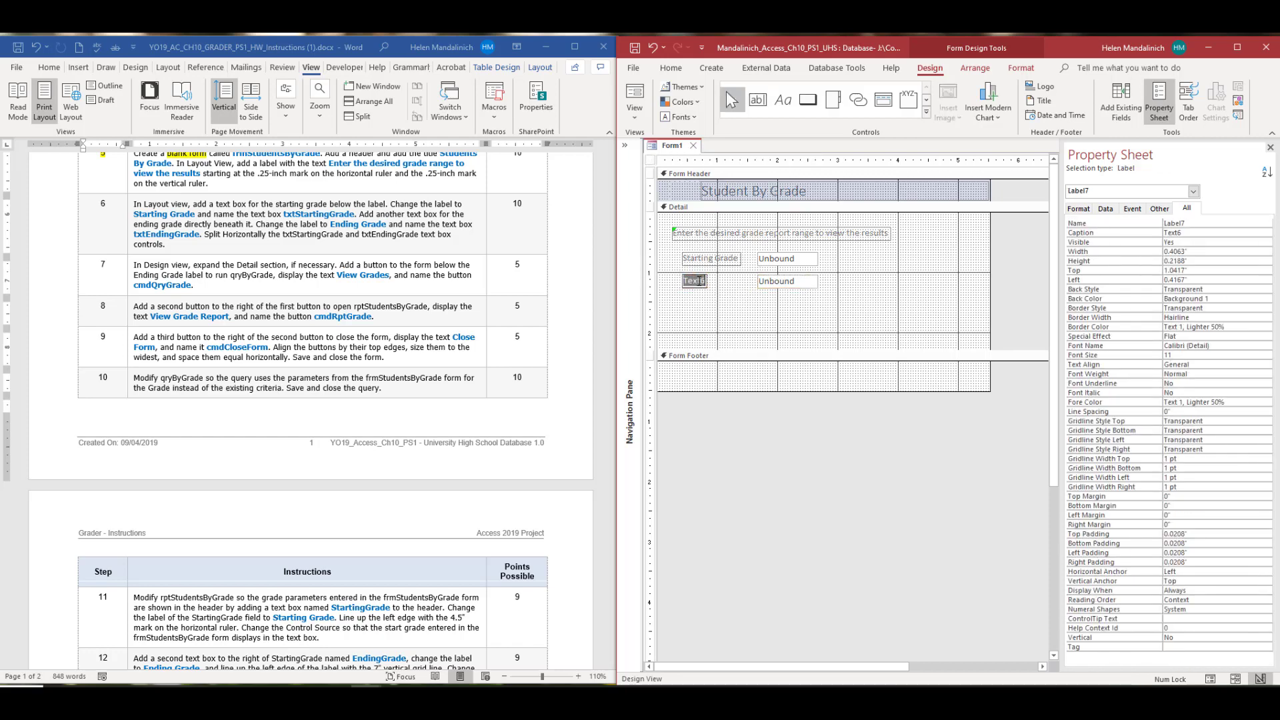
text(Ending Grade)
key(Return)
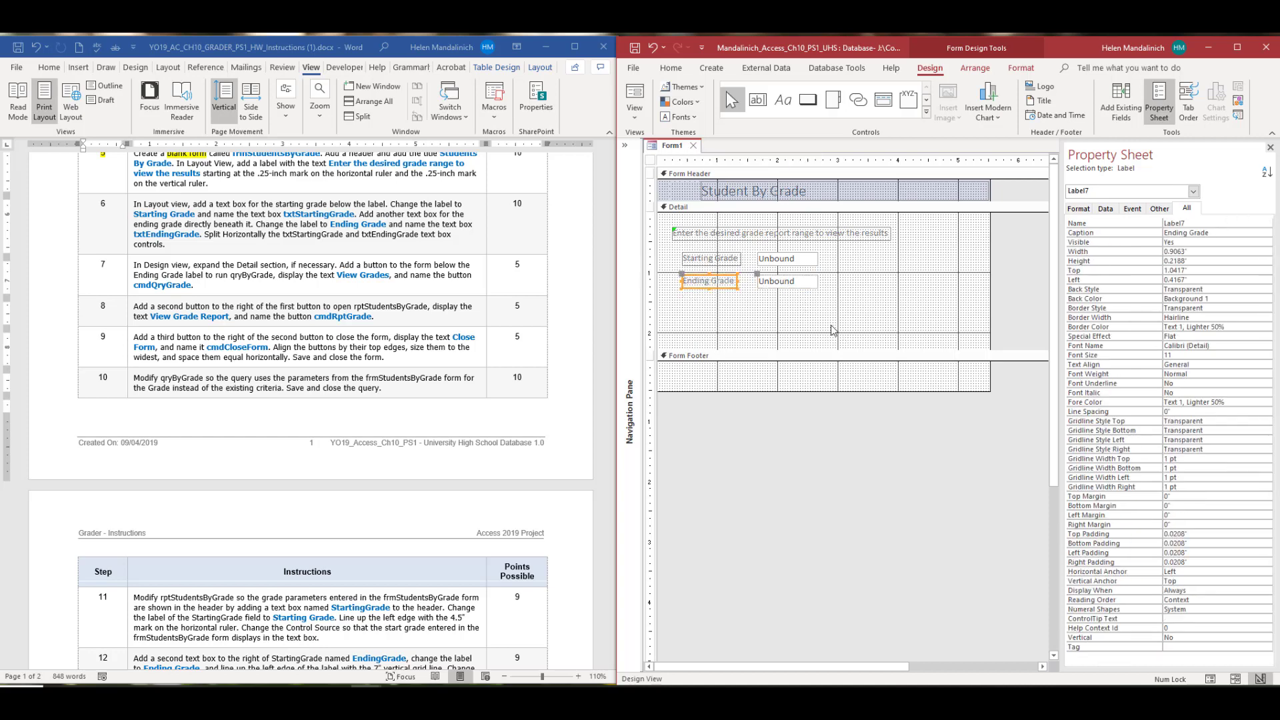
Name the text box beside the Ending Grade label txtEndingGrade.
click(789, 285)
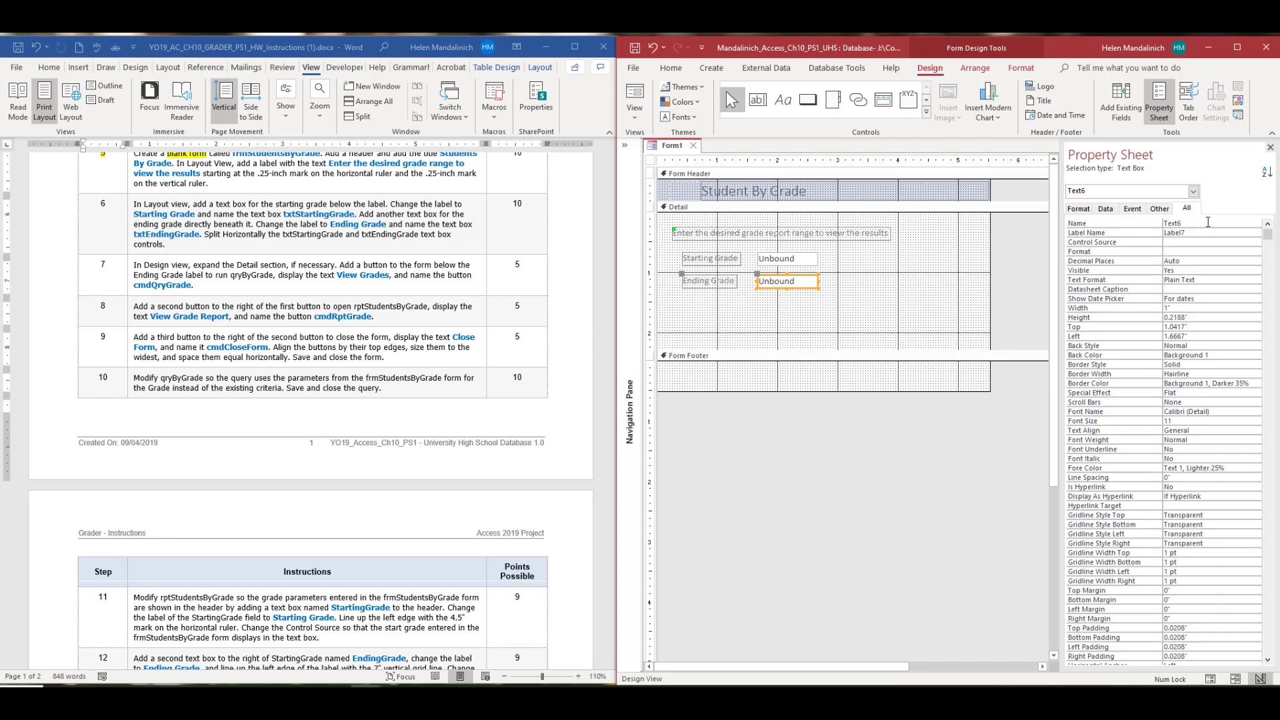
click(1116, 224)
text(txtEndingG)
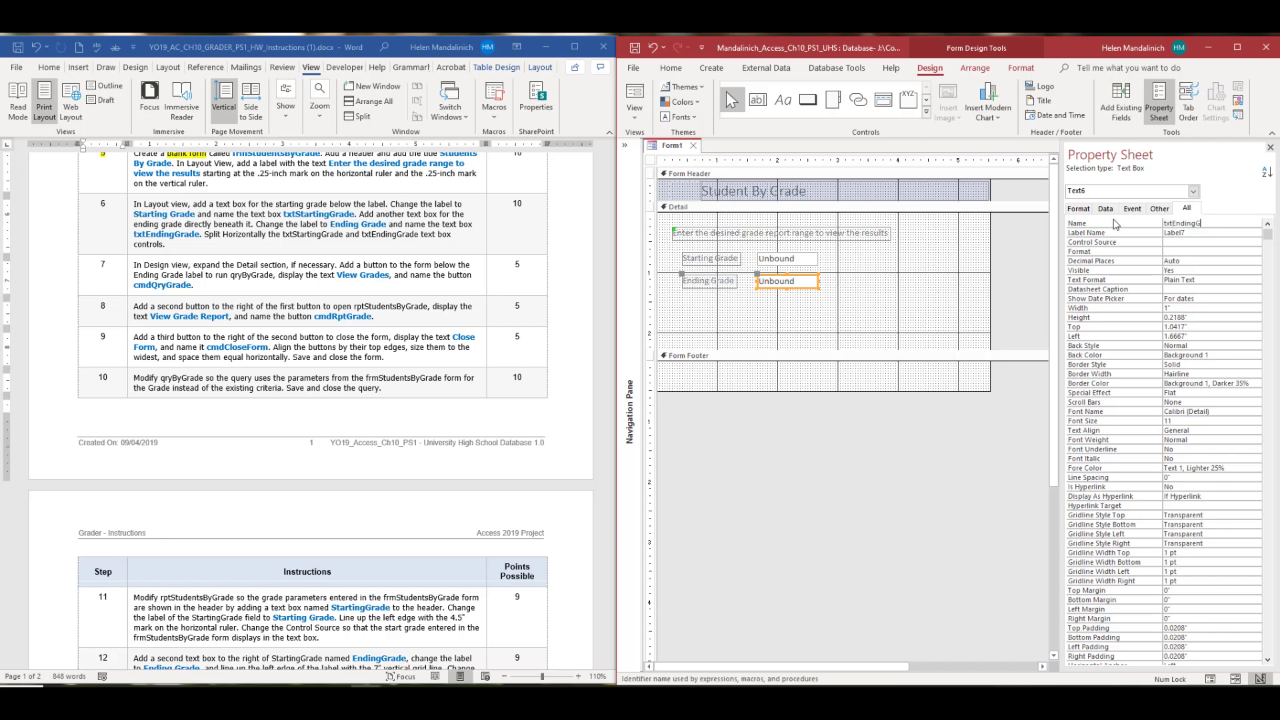
text(rade)
key(Return)
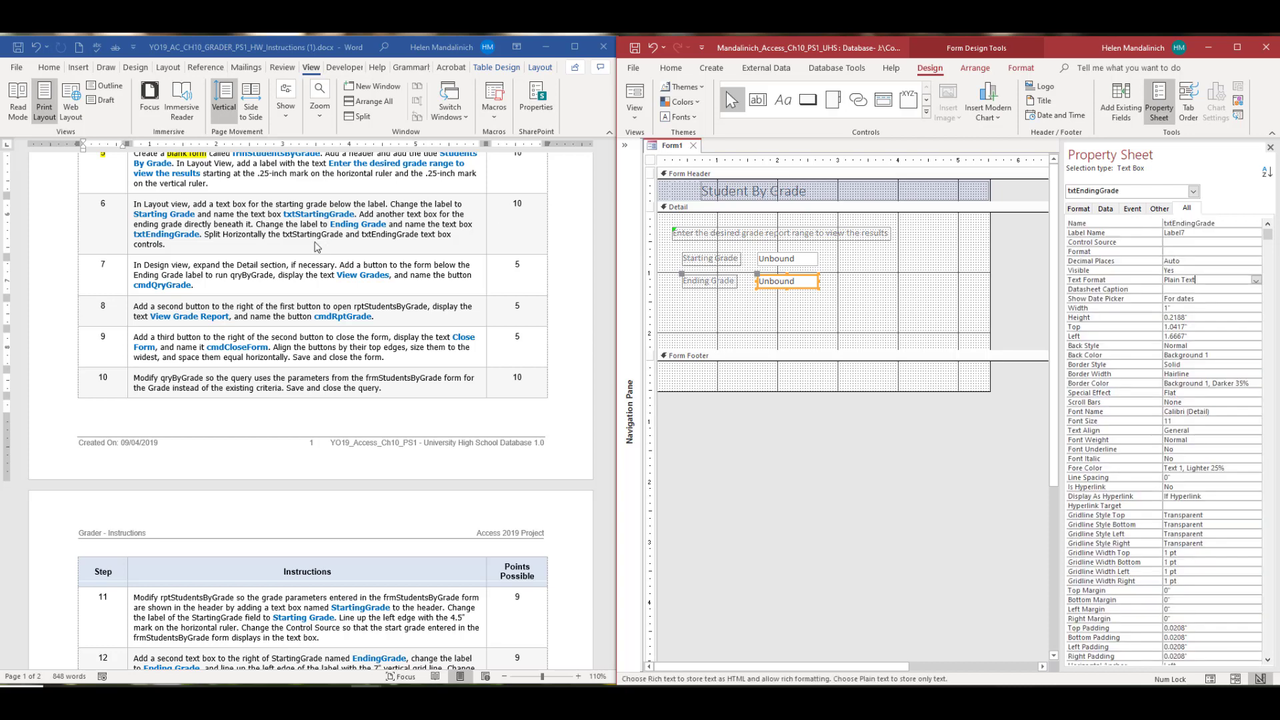
click(292, 245)
click(796, 292)
click(726, 258)
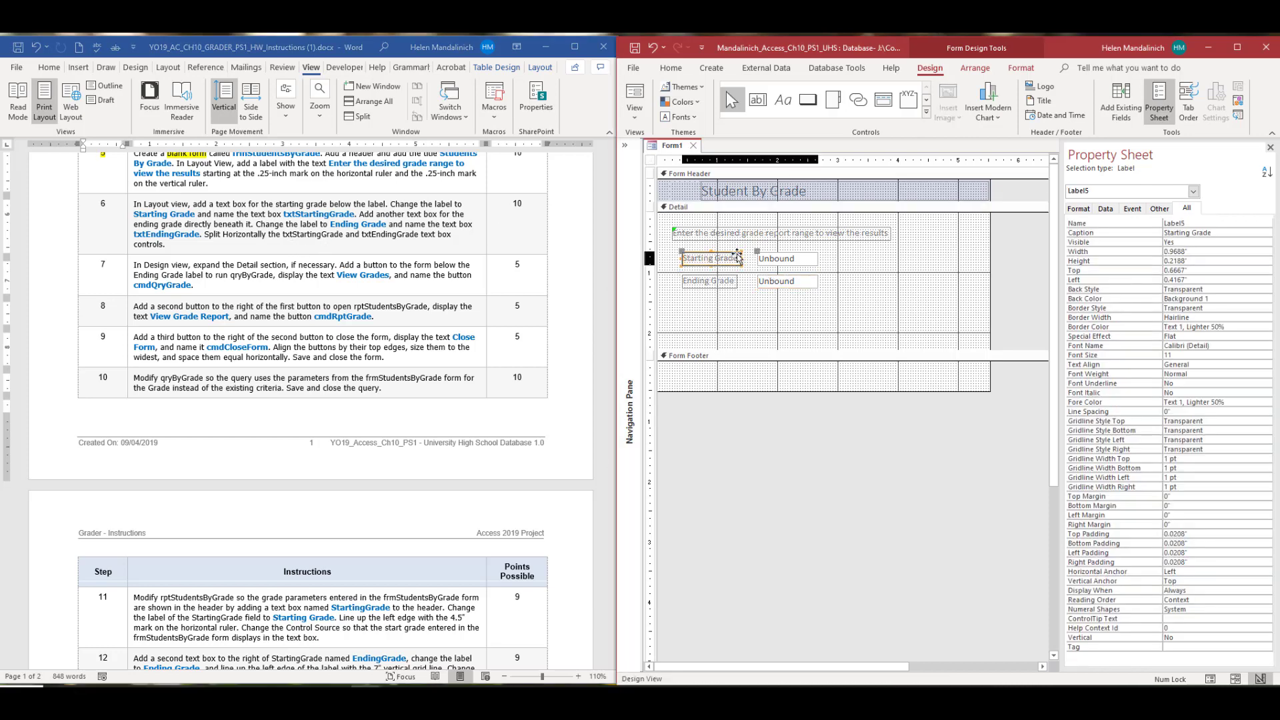
click(689, 259)
click(669, 263)
click(673, 252)
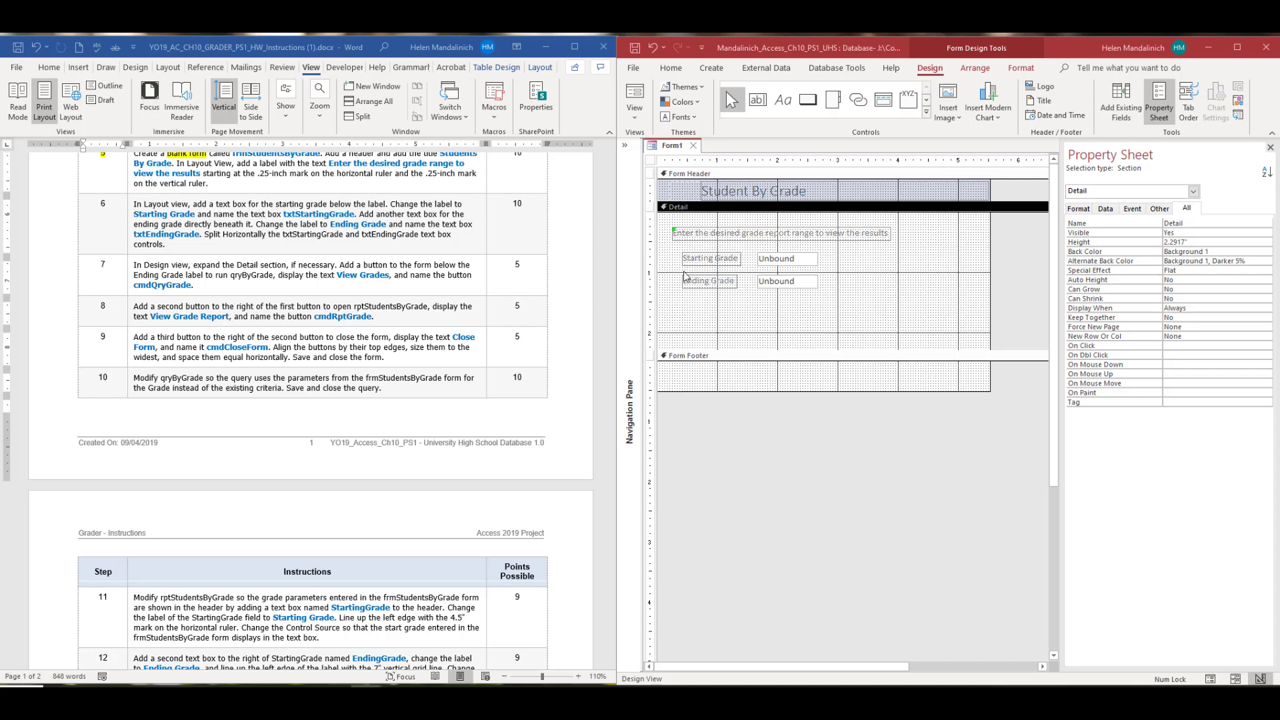
click(675, 245)
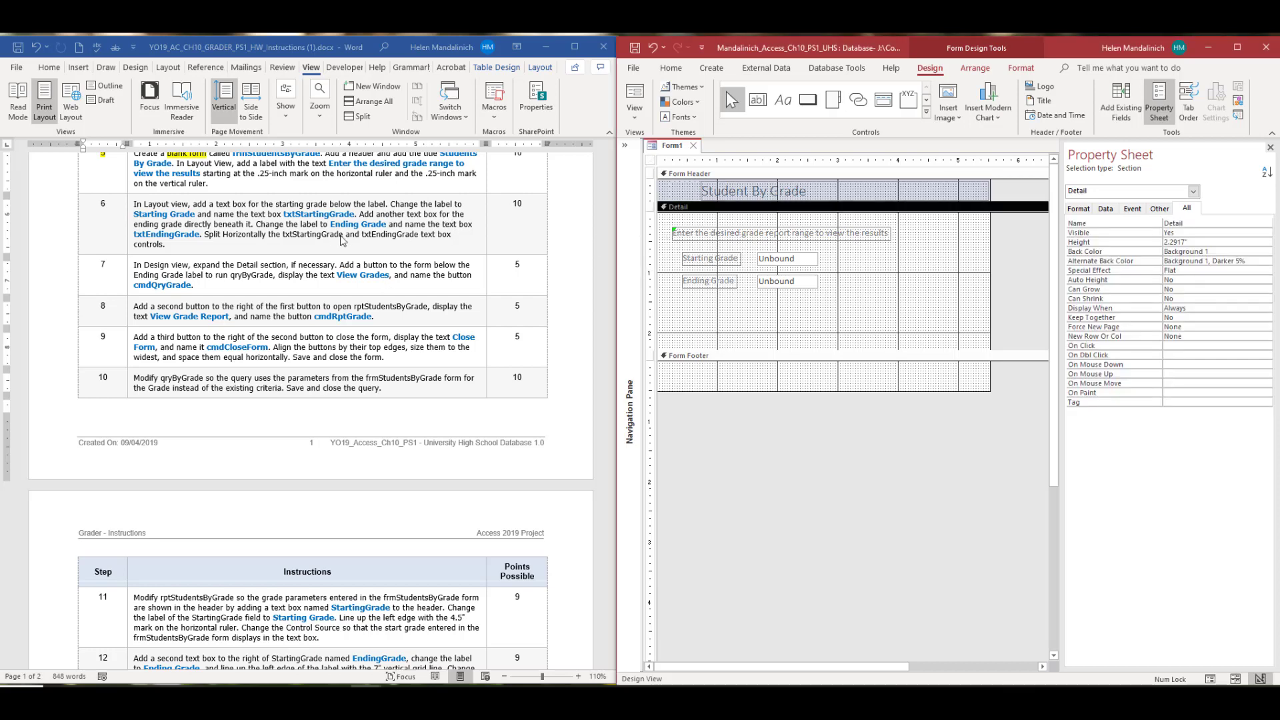
click(783, 282)
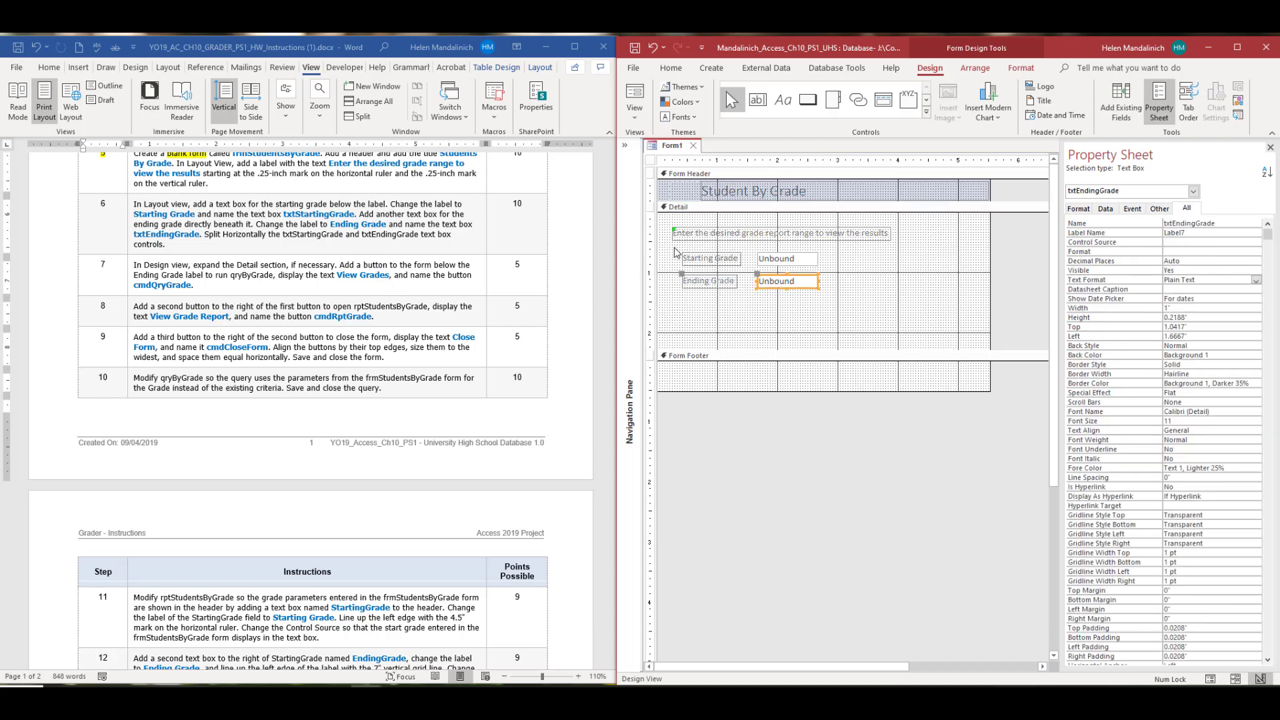
click(675, 258)
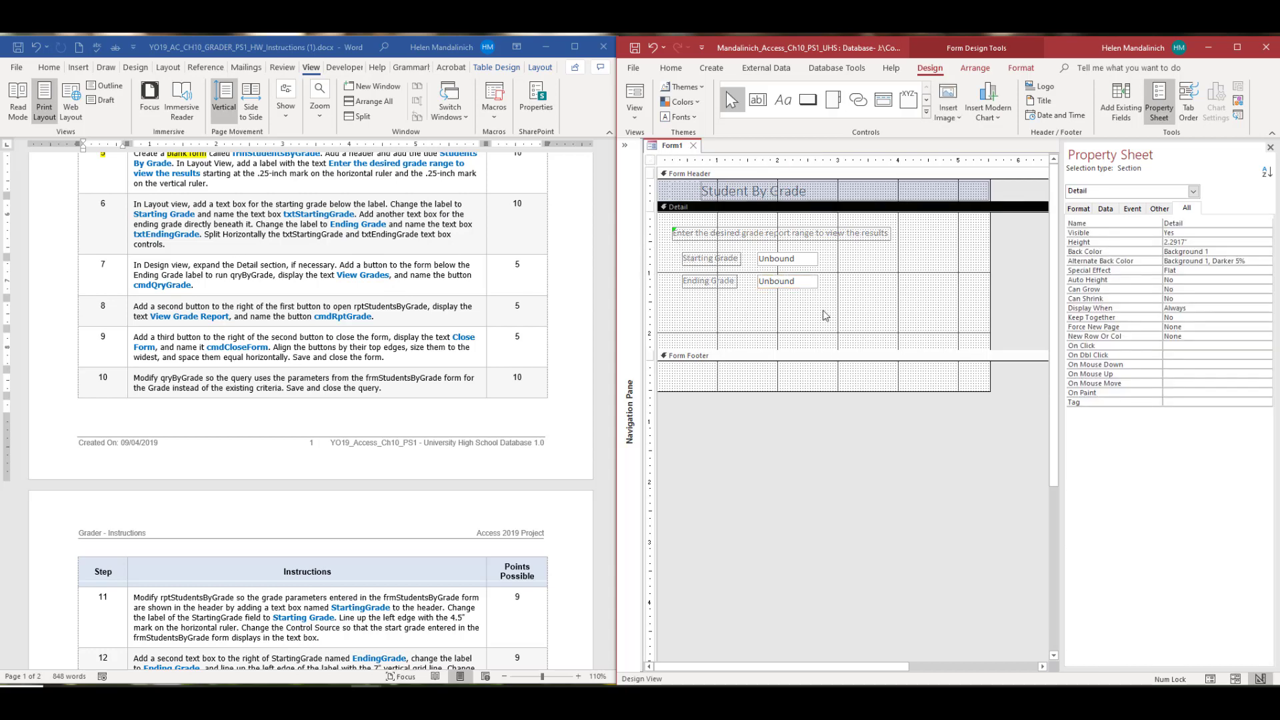
click(674, 232)
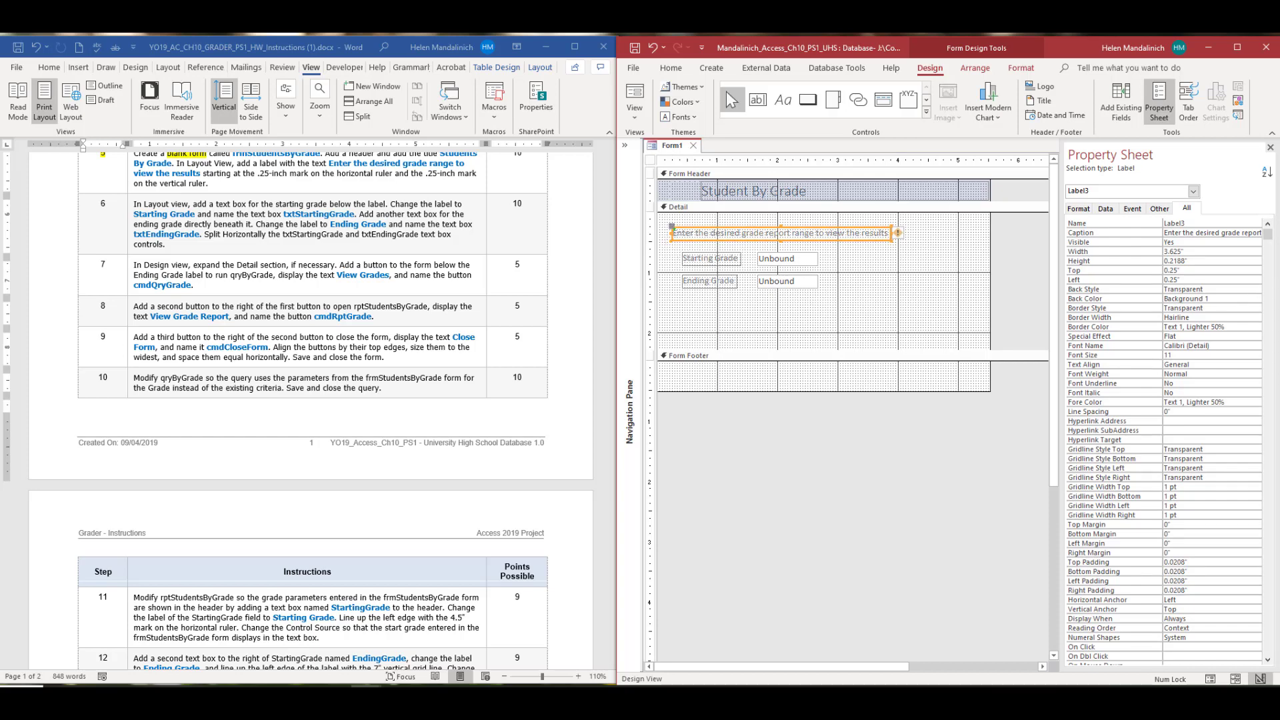
Highlight step number 6 in yellow in the Word instructions.
click(109, 205)
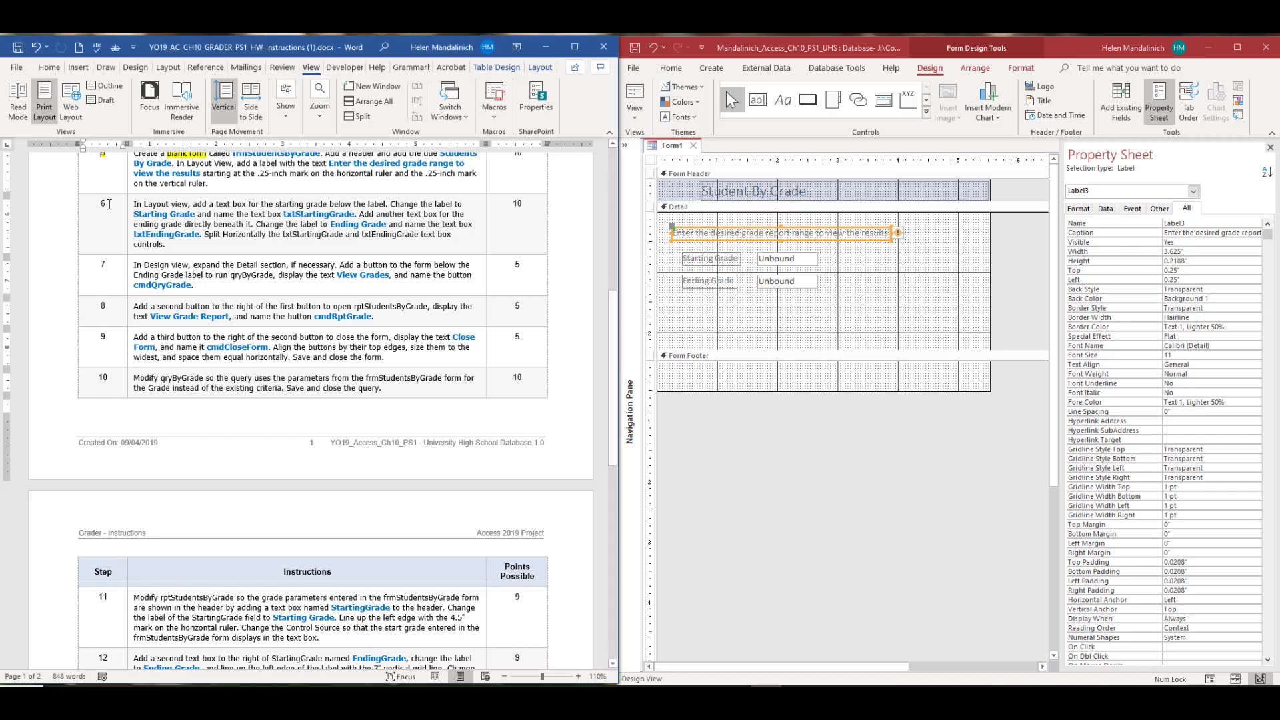
double_click(104, 207)
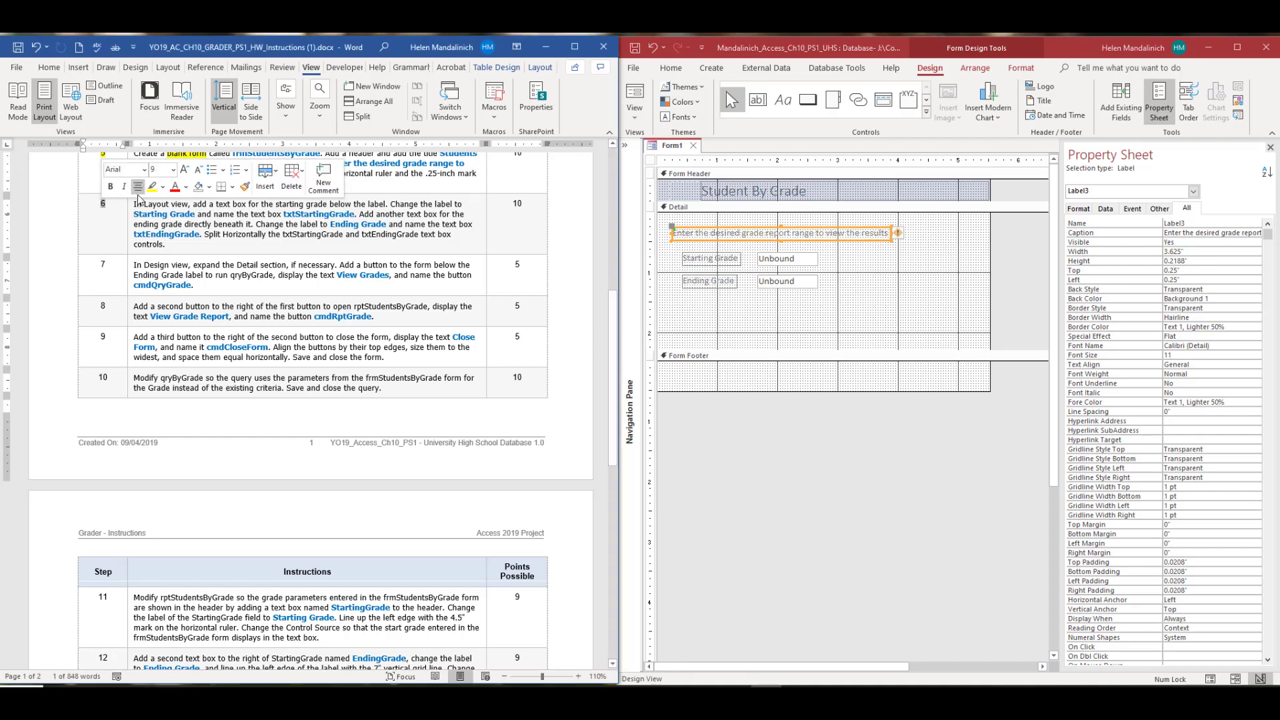
click(157, 182)
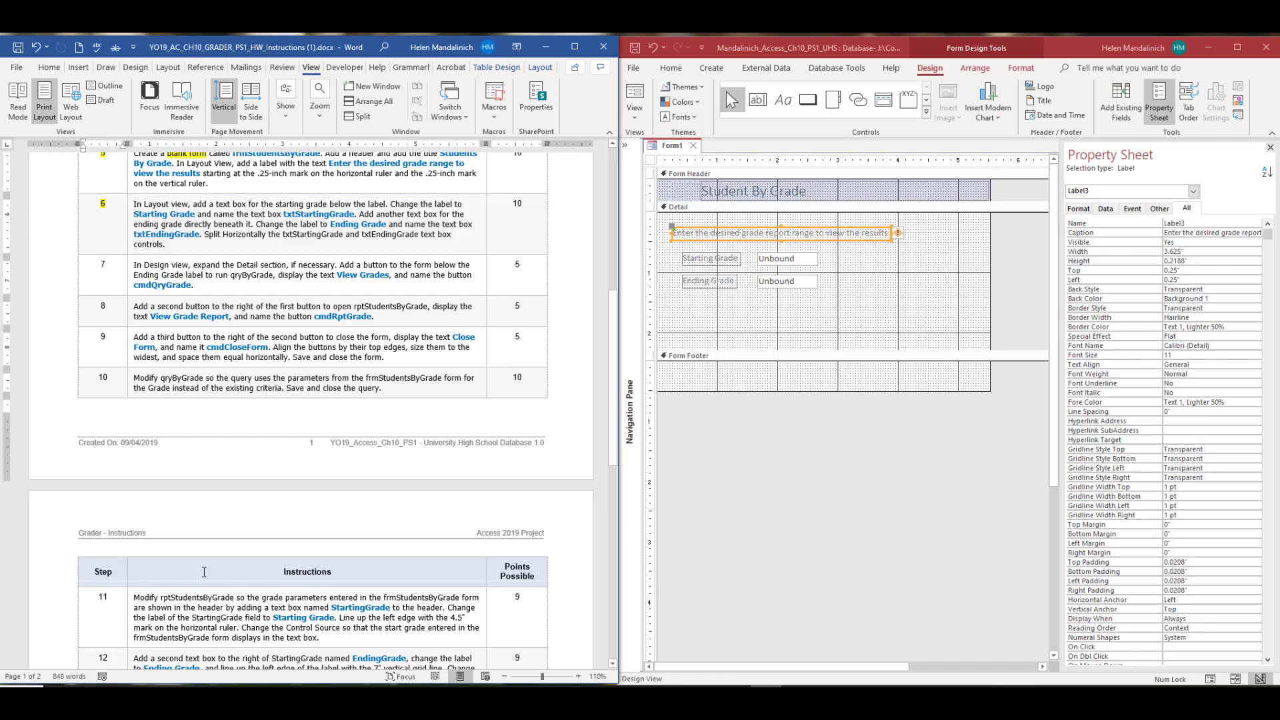
scroll(204, 572, down, 8)
scroll(161, 252, up, 8)
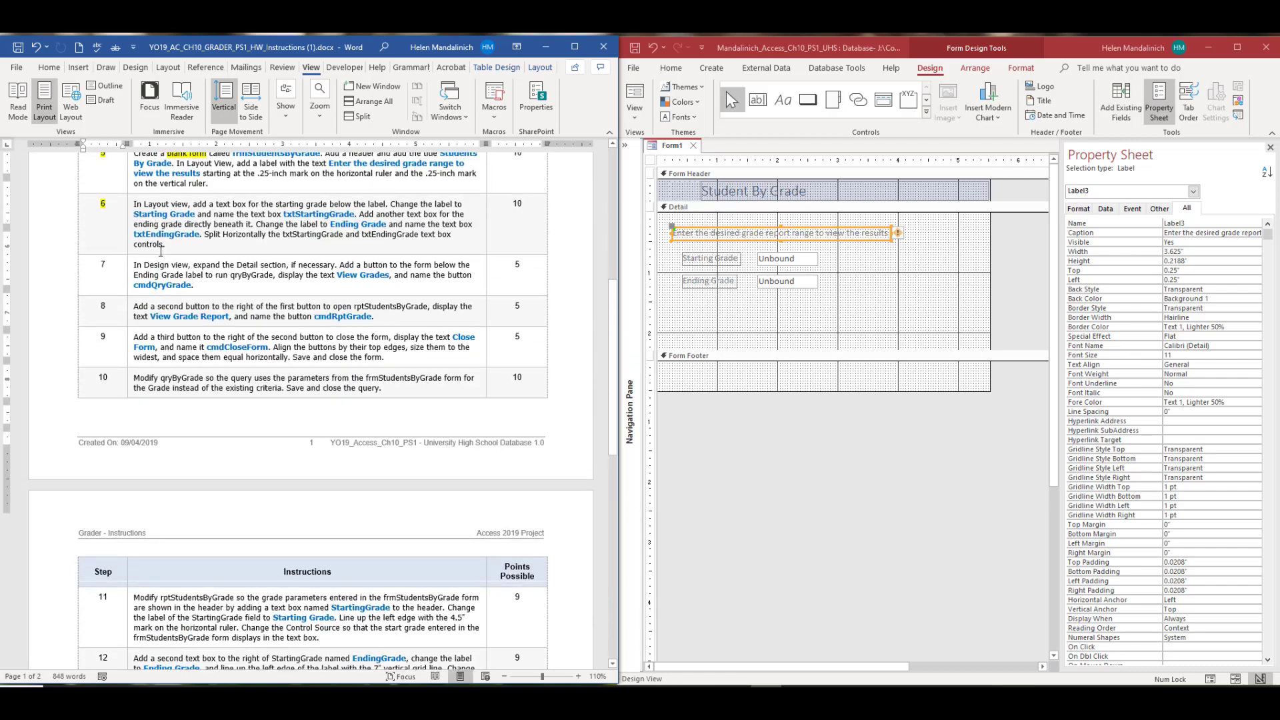
scroll(161, 251, up, 1)
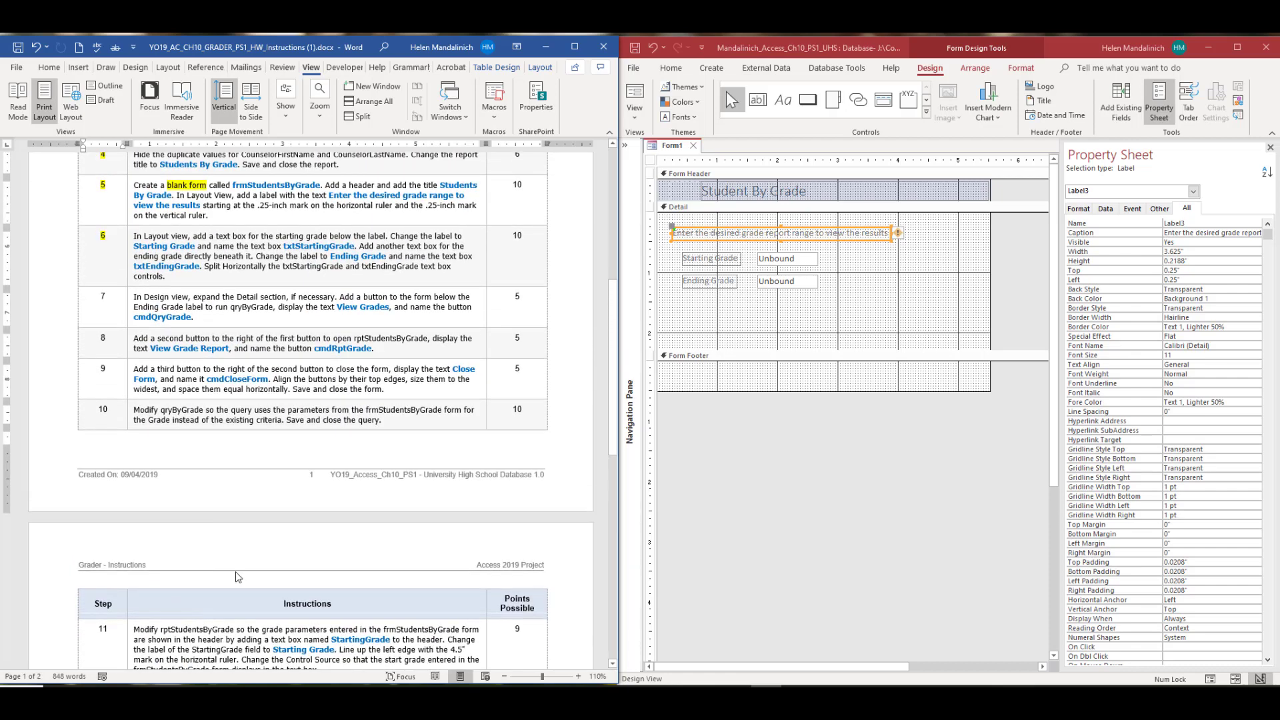